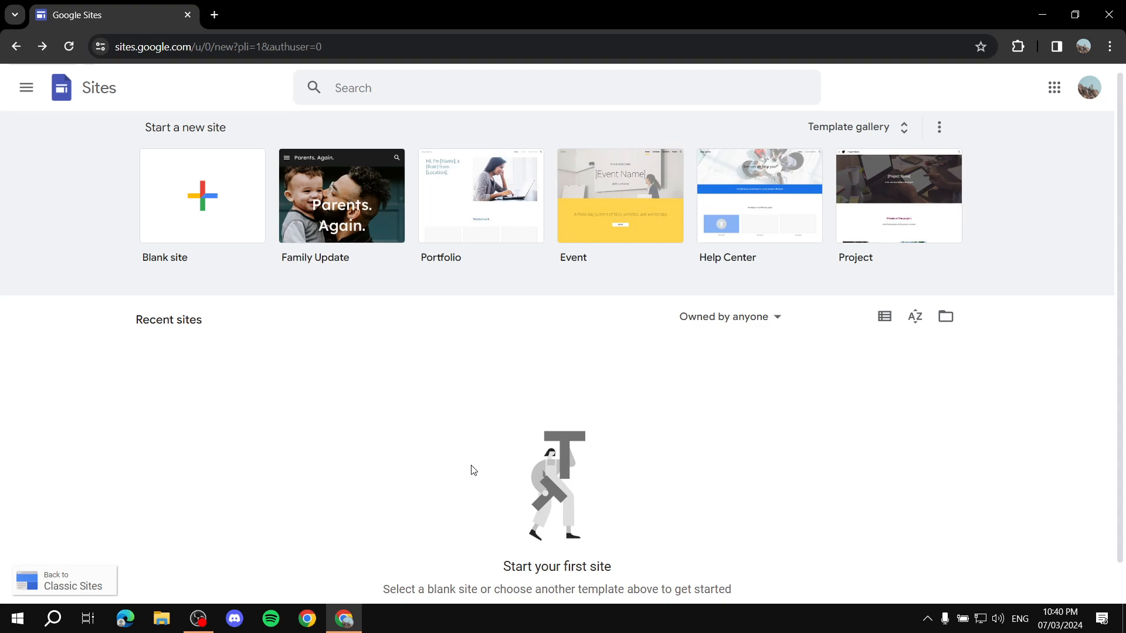
# Step: Search the web for "google sites" and open the Google Sites sign-in result
pyautogui.scroll(-1, 591, 398)
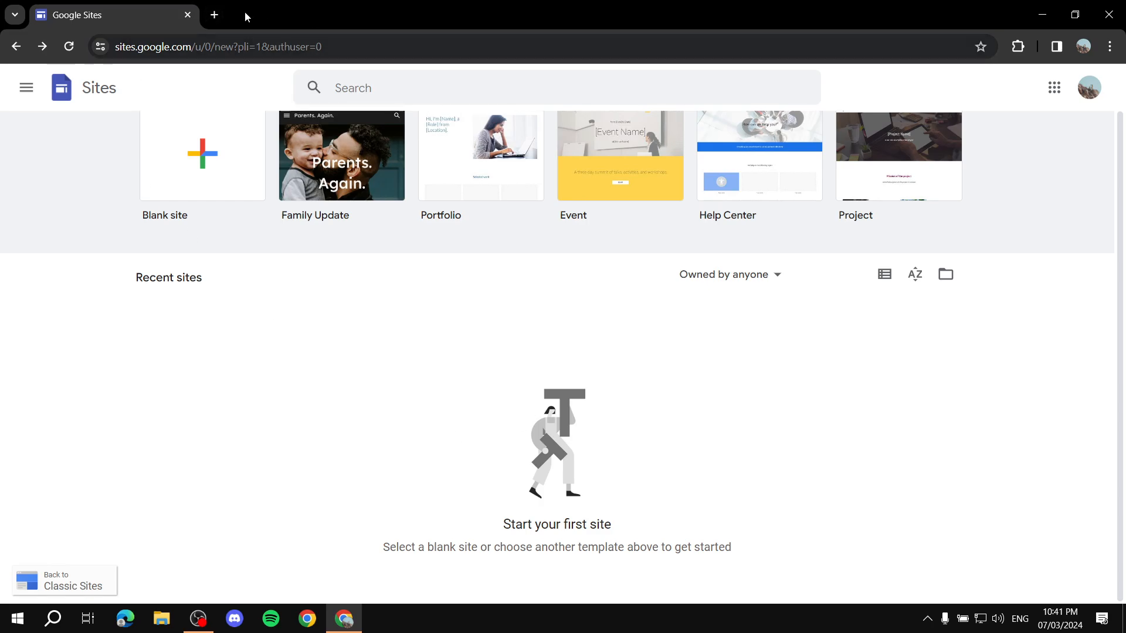
pyautogui.click(383, 47)
pyautogui.write('goo')
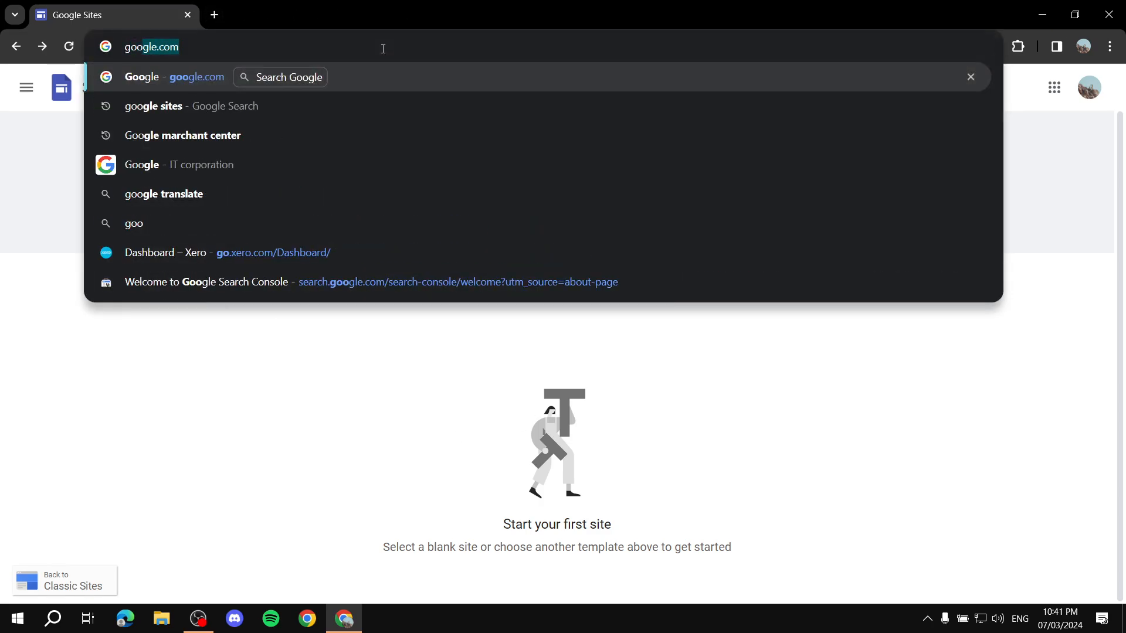
pyautogui.write('gle sites')
pyautogui.press('Return')
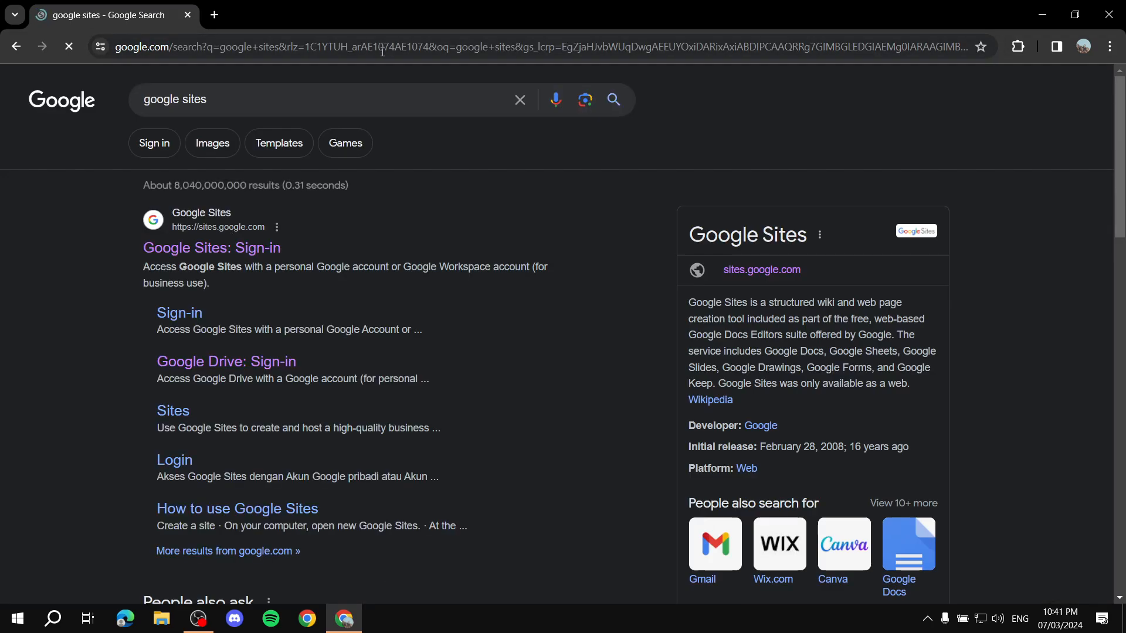
pyautogui.click(154, 246)
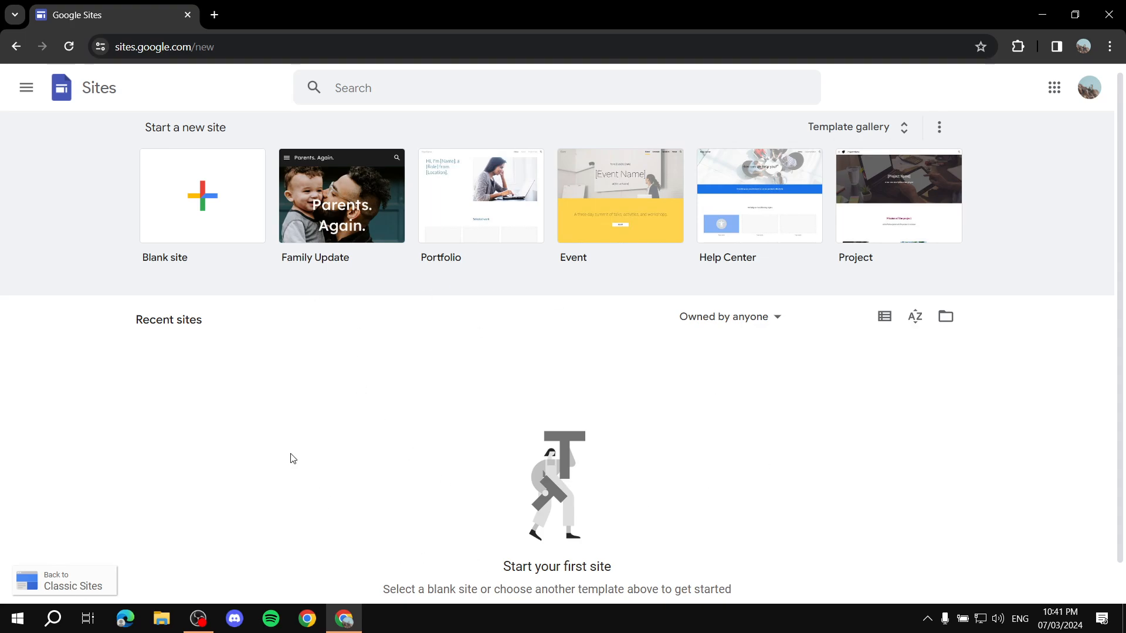
# Step: Create a blank site and name the site document "My blog"
pyautogui.click(186, 210)
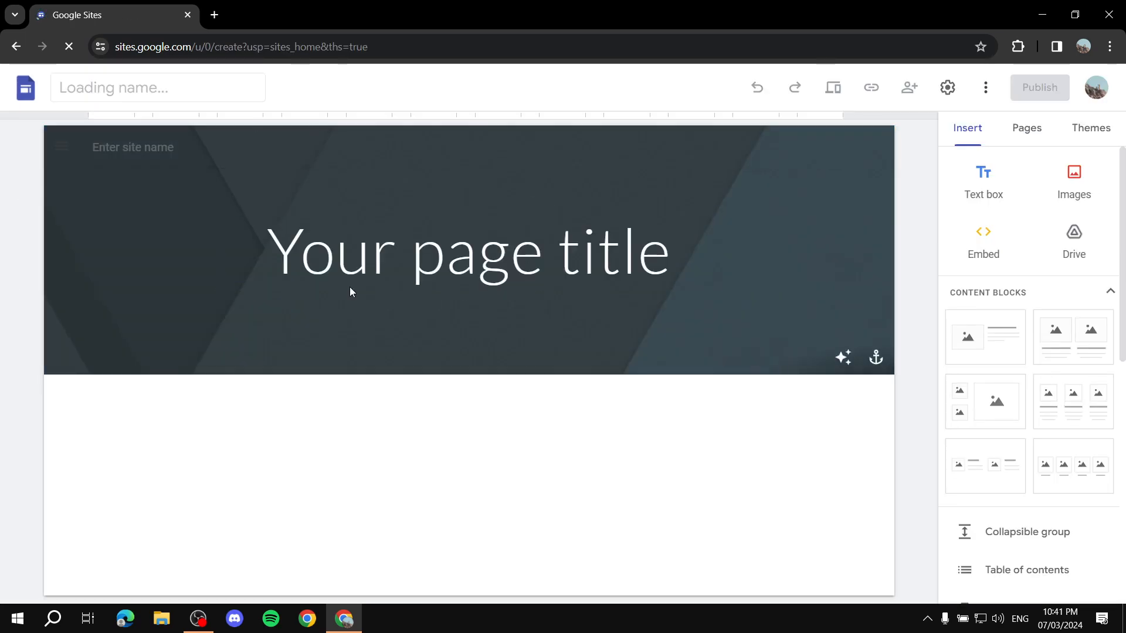
pyautogui.click(141, 82)
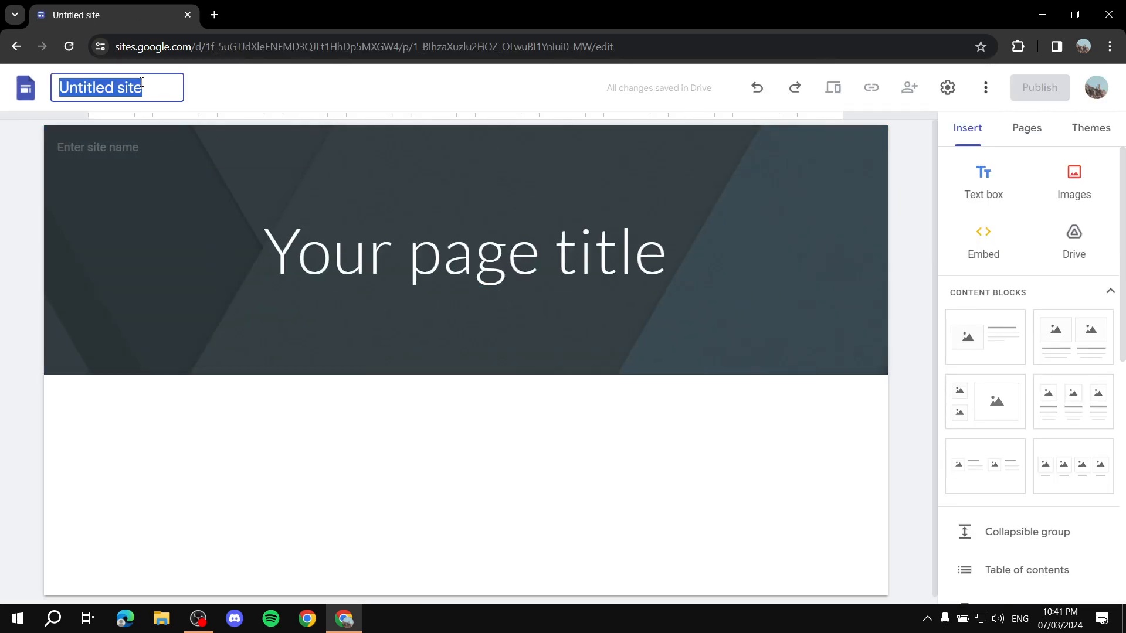
pyautogui.write('My blog')
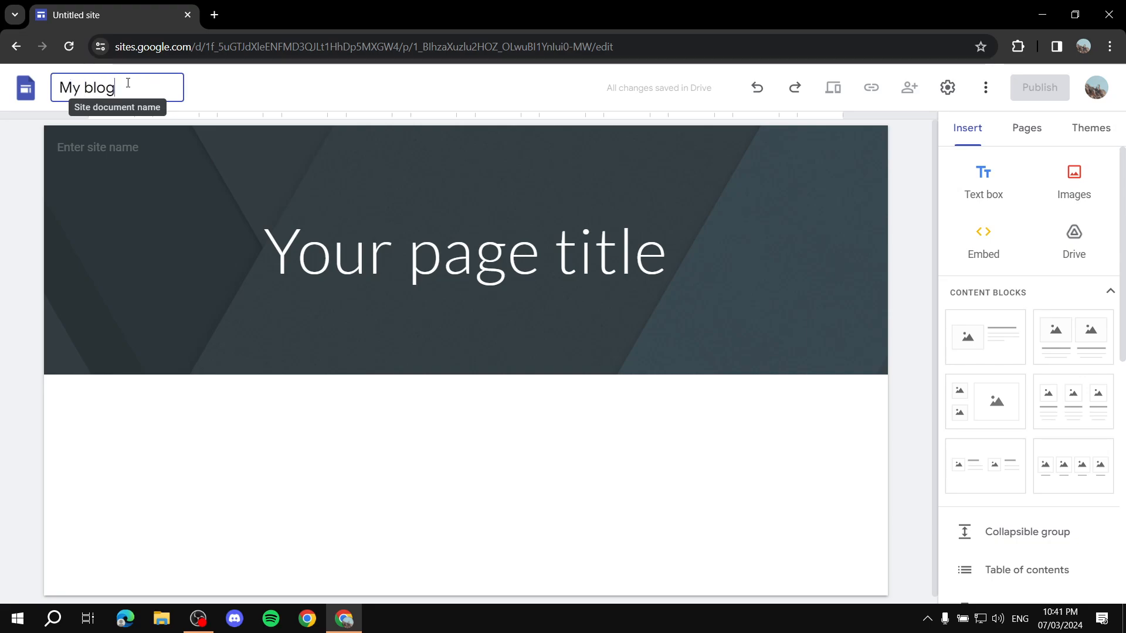
pyautogui.press('Return')
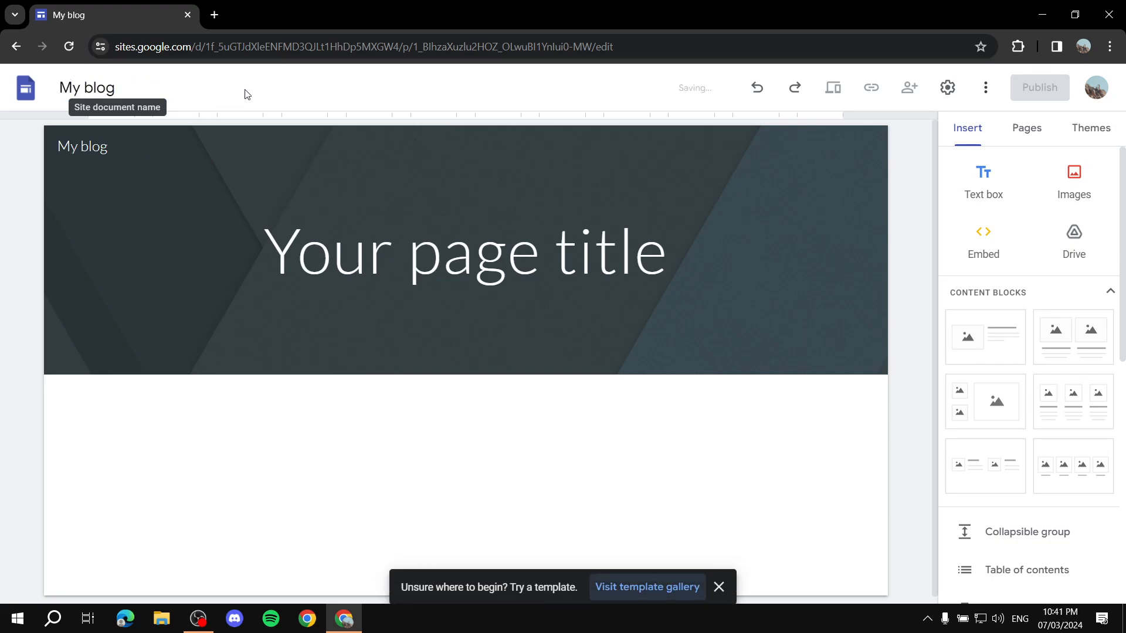
# Step: Replace the placeholder page title in the header with "Example"
pyautogui.click(600, 217)
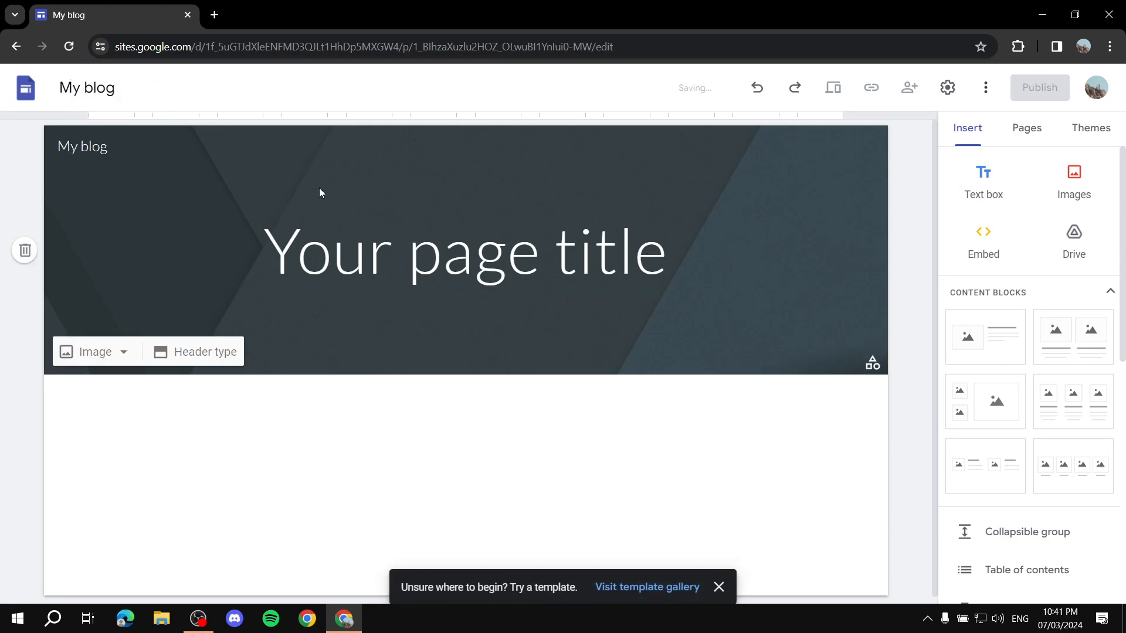
pyautogui.click(691, 254)
pyautogui.press('BackSpace')
pyautogui.press('BackSpace')
pyautogui.press('BackSpace')
pyautogui.press('BackSpace')
pyautogui.press('BackSpace')
pyautogui.press('BackSpace')
pyautogui.press('BackSpace')
pyautogui.press('BackSpace')
pyautogui.press('BackSpace')
pyautogui.press('BackSpace')
pyautogui.press('BackSpace')
pyautogui.press('BackSpace')
pyautogui.press('BackSpace')
pyautogui.press('BackSpace')
pyautogui.press('BackSpace')
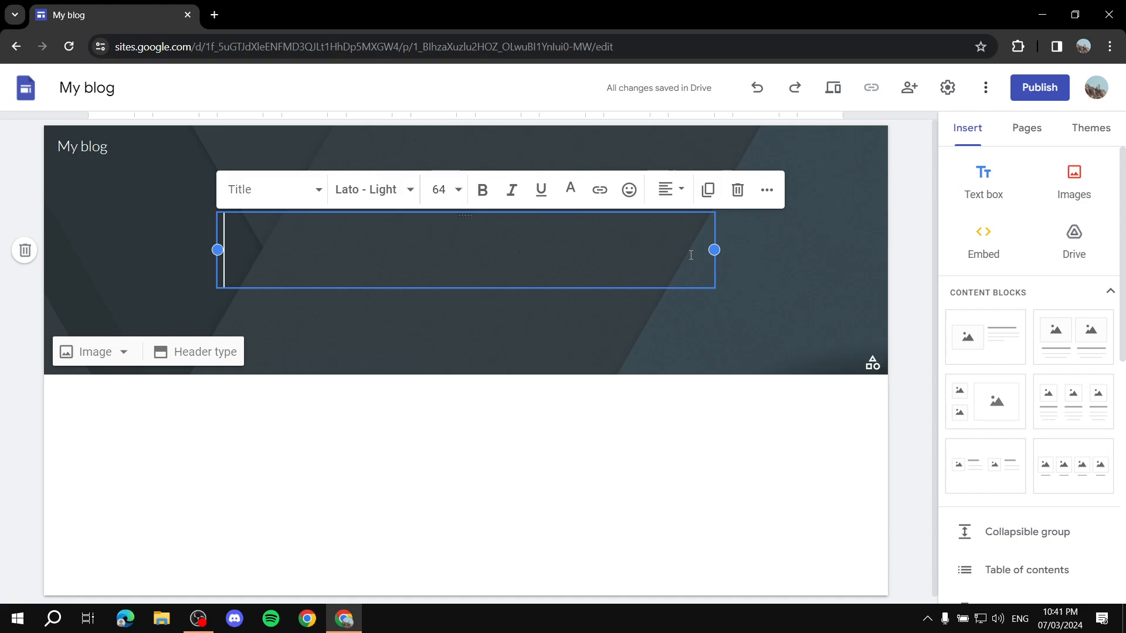
pyautogui.write('Example')
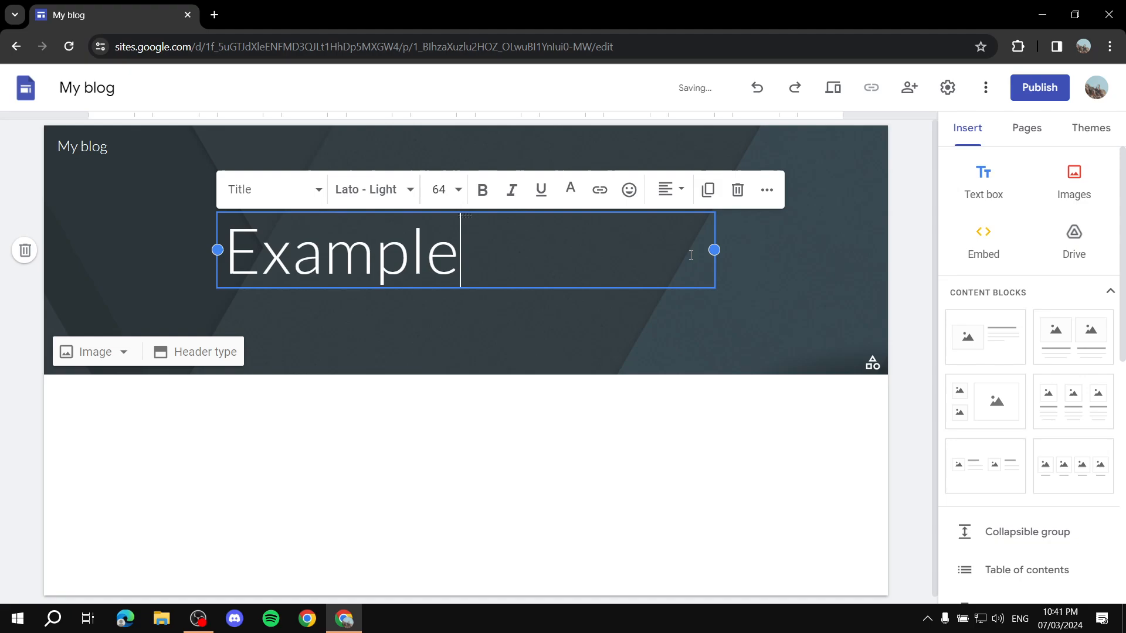
# Step: Center-align the "Example" title within its text box
pyautogui.click(677, 195)
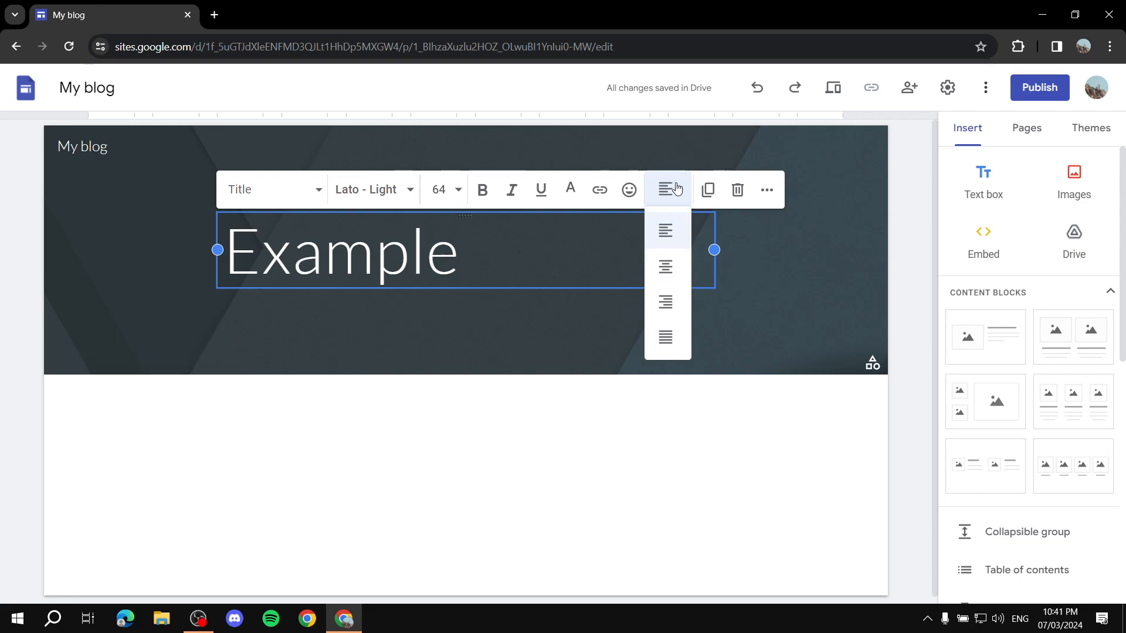
pyautogui.click(472, 266)
pyautogui.click(680, 190)
pyautogui.click(663, 268)
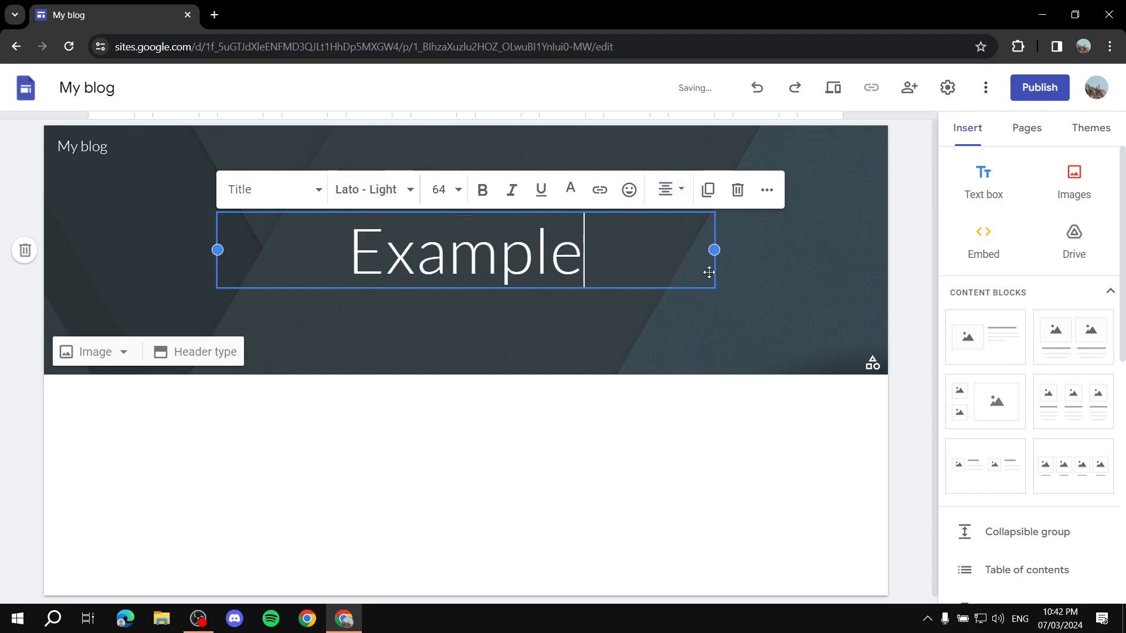
# Step: Make the "Example" title bold and set its font to Arial
pyautogui.doubleClick(598, 263)
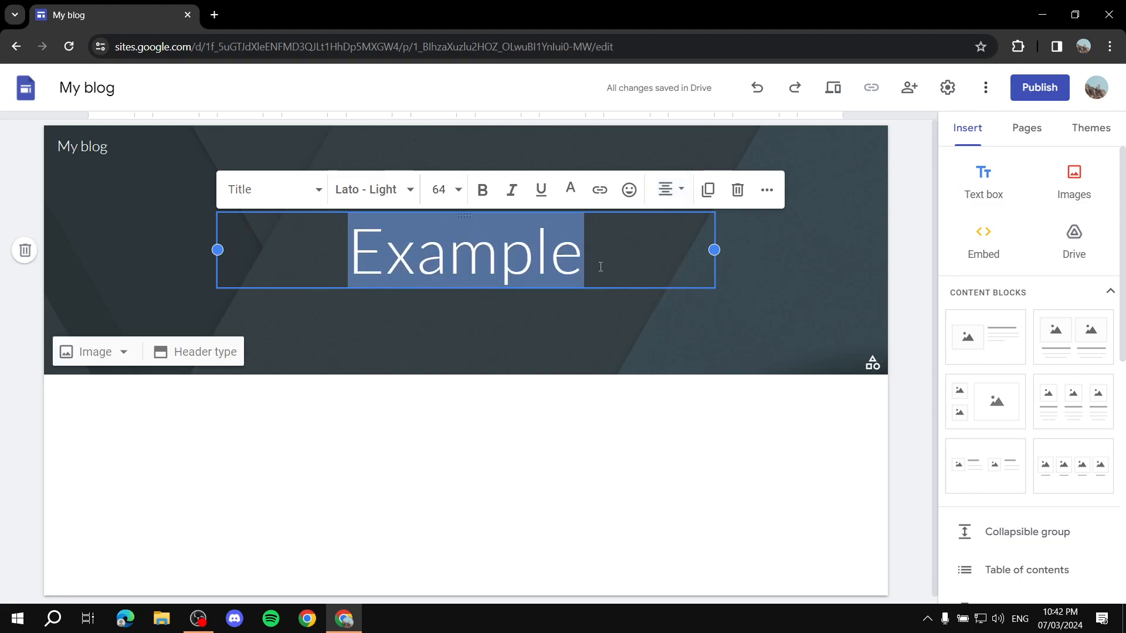
pyautogui.click(494, 189)
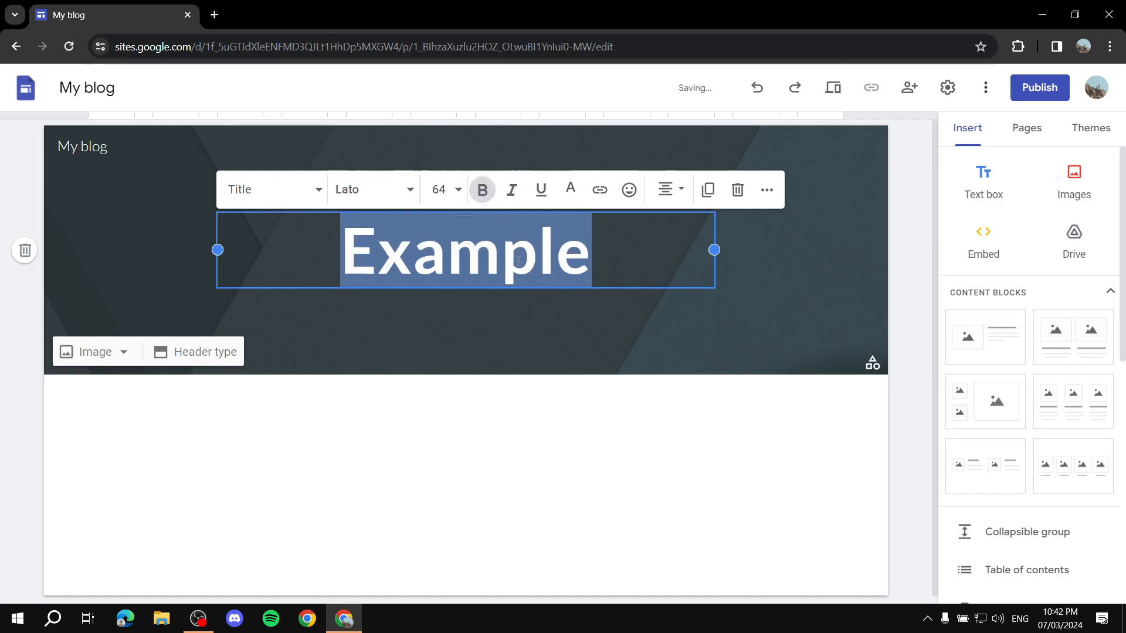
pyautogui.click(399, 190)
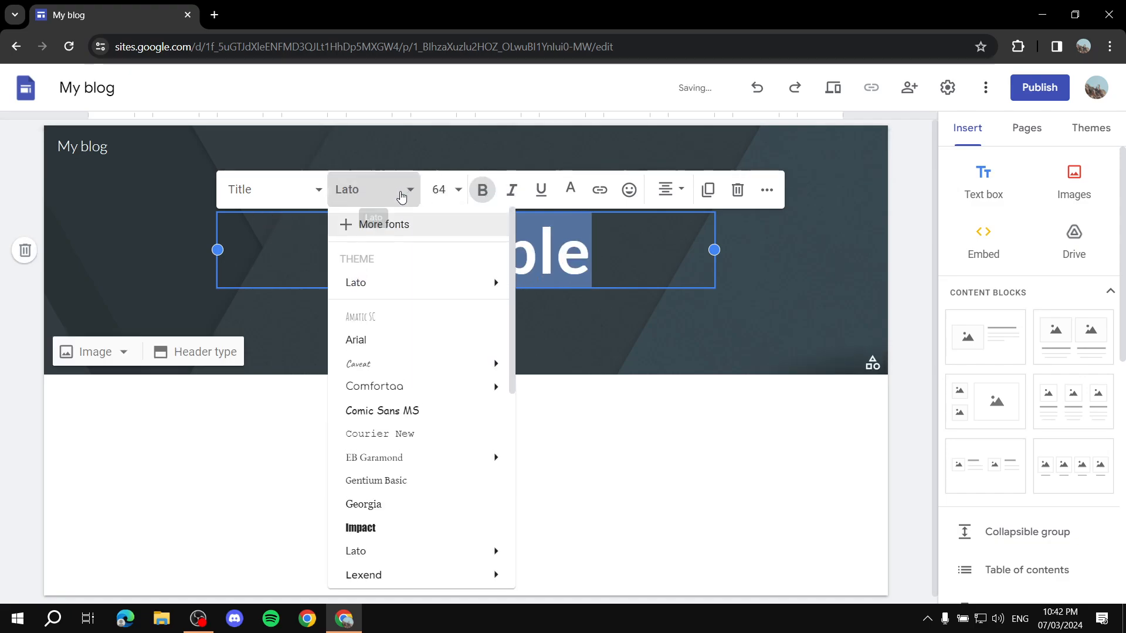
pyautogui.click(390, 339)
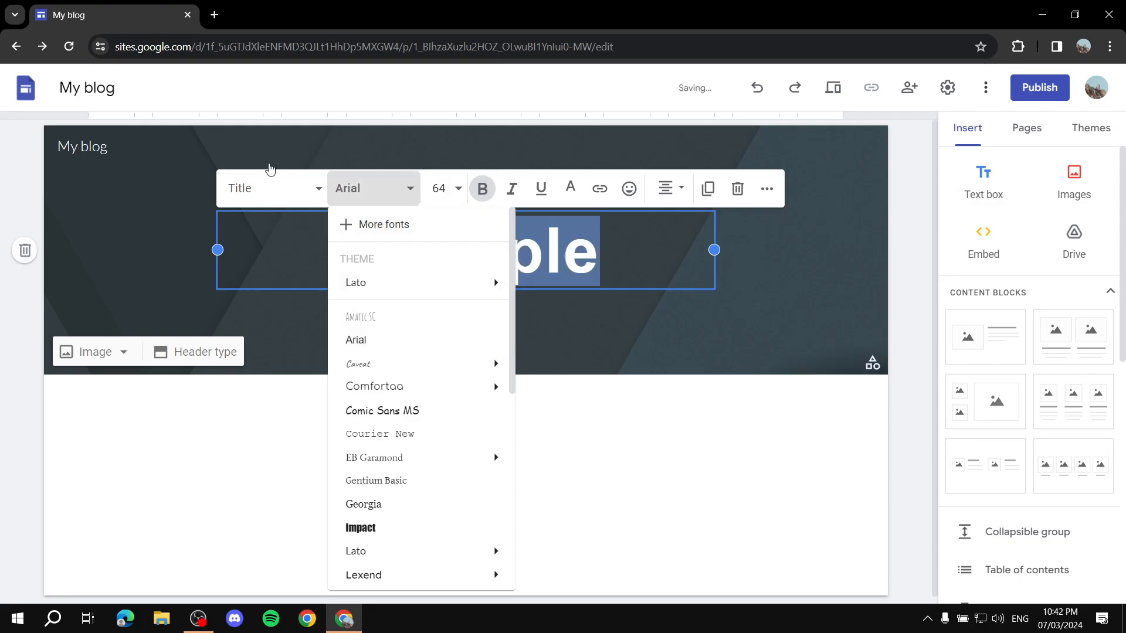
pyautogui.click(382, 187)
pyautogui.click(382, 188)
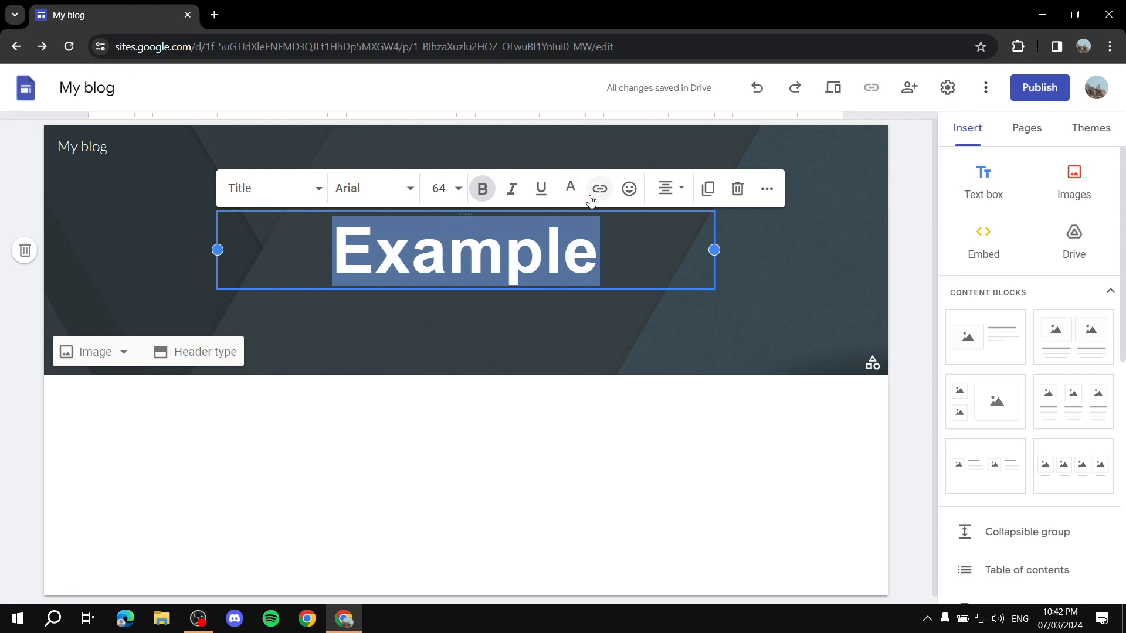
pyautogui.click(775, 267)
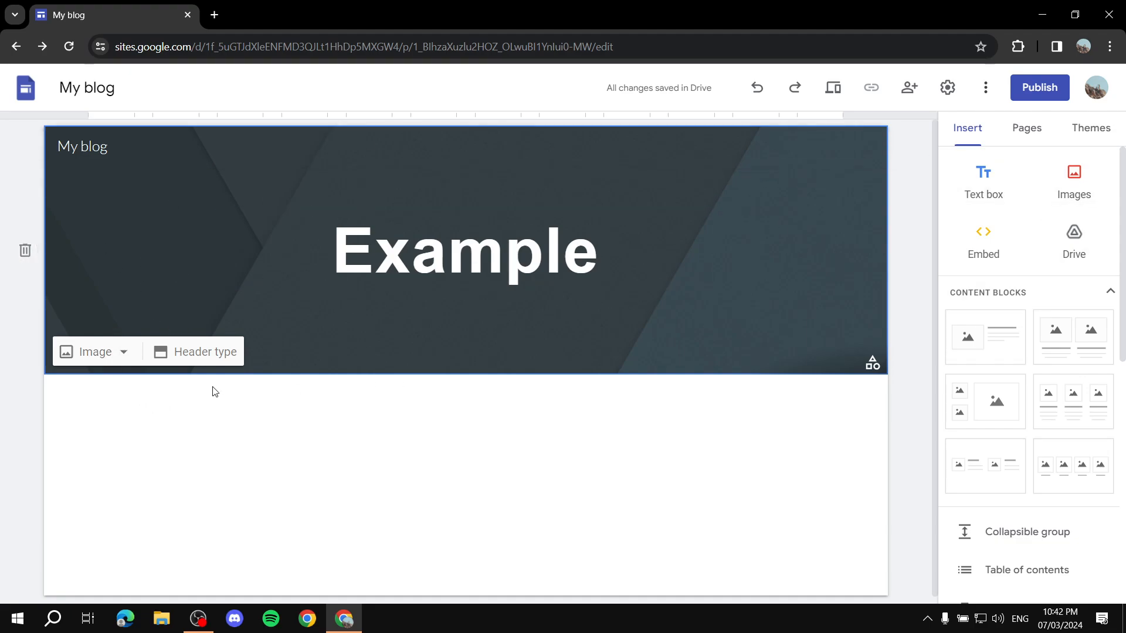
# Step: Upload the 2024 sparkler photo from the Explainer Media folder as the header background image
pyautogui.click(97, 352)
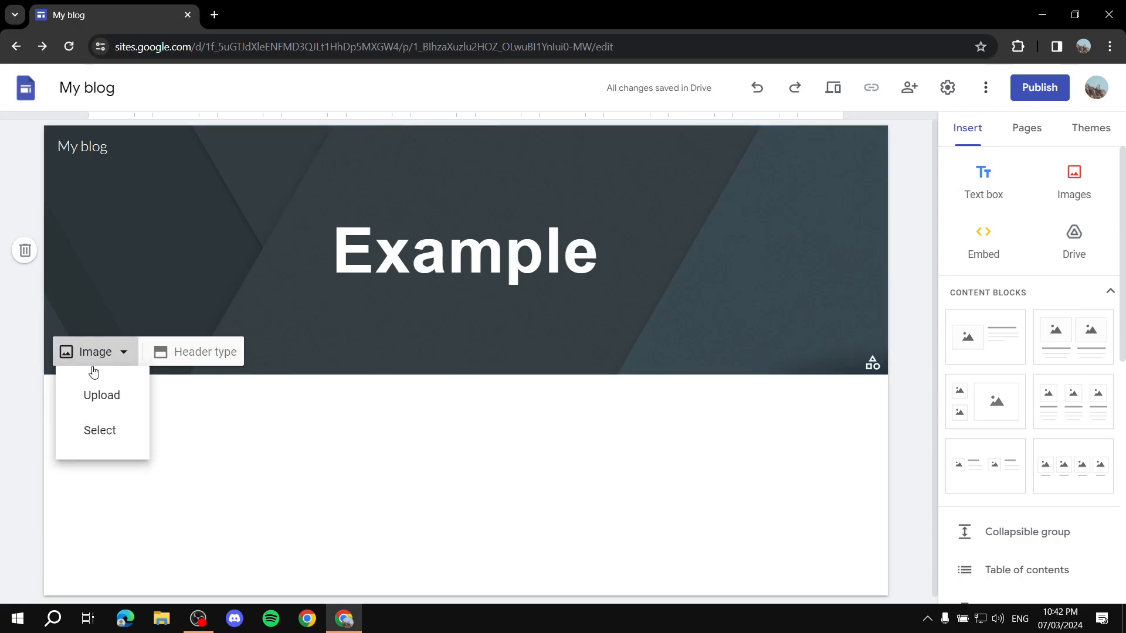
pyautogui.click(110, 398)
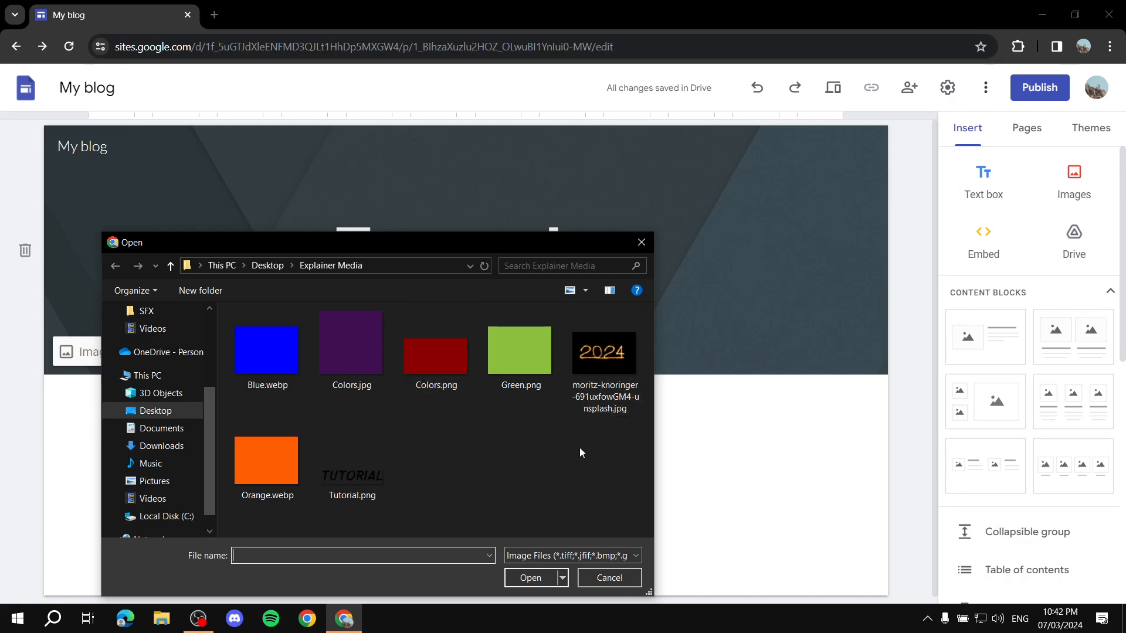
pyautogui.doubleClick(601, 363)
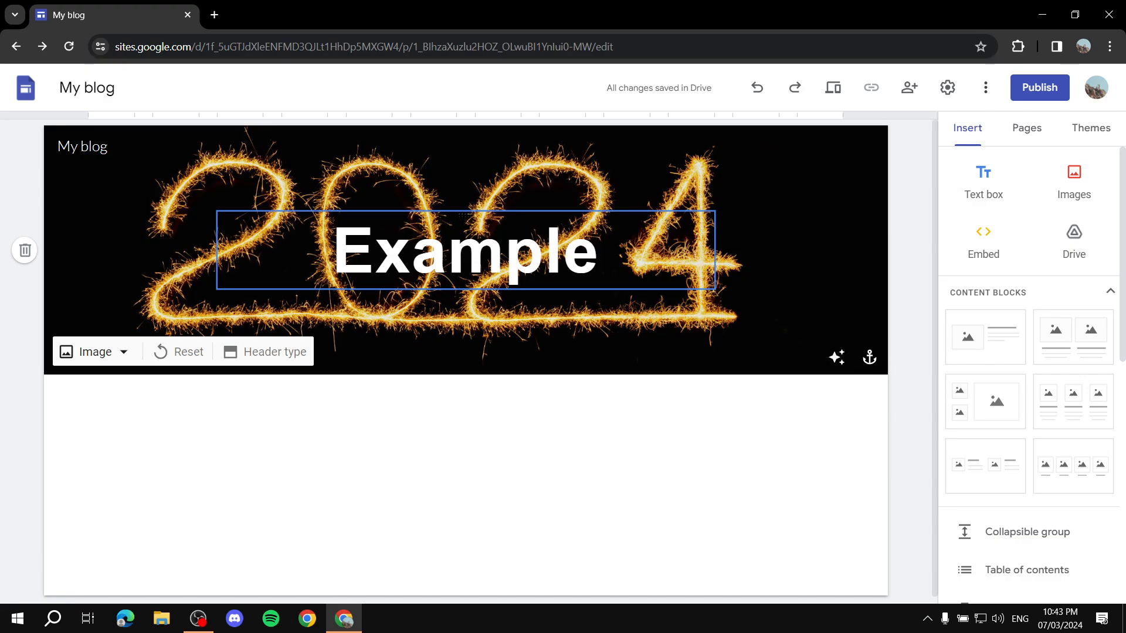
# Step: Insert the content block with four captioned image placeholders in a row below the header
pyautogui.scroll(-2, 1073, 365)
pyautogui.scroll(1, 1049, 365)
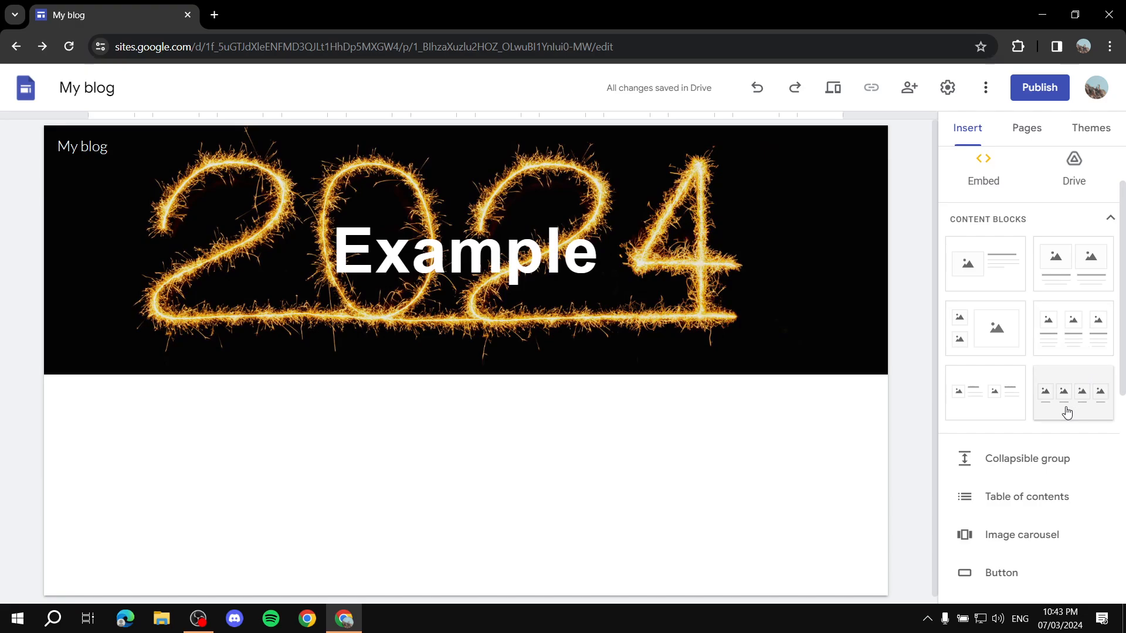
pyautogui.moveTo(1075, 404); pyautogui.dragTo(424, 452)
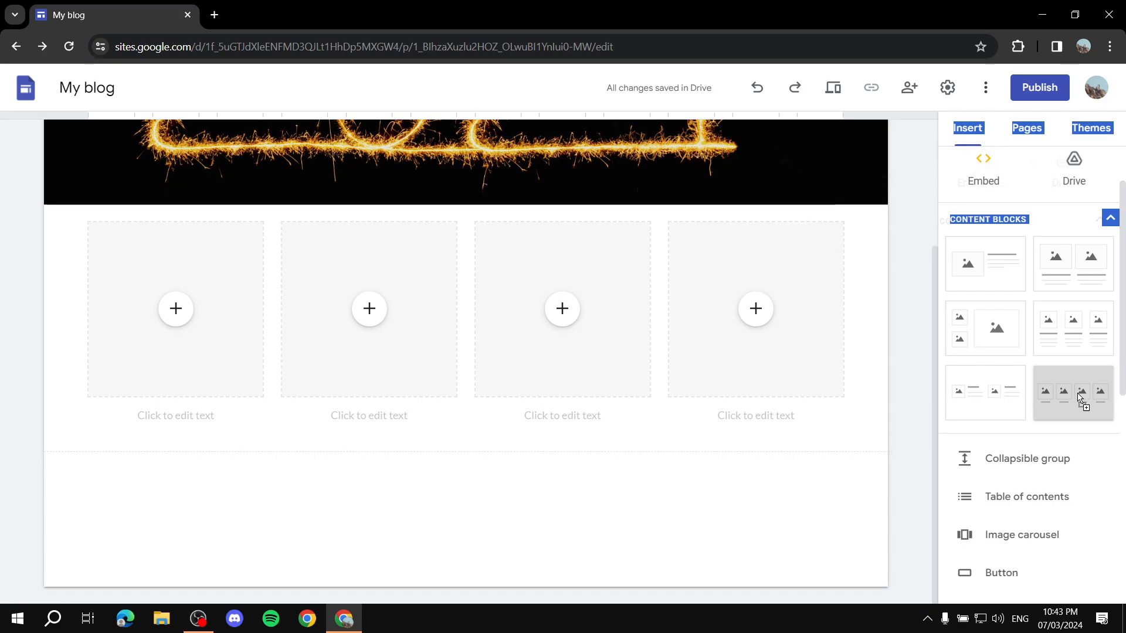
pyautogui.moveTo(1083, 402)
pyautogui.mouseDown()
pyautogui.moveTo(934, 416)
pyautogui.moveTo(1066, 360)
pyautogui.moveTo(1065, 402)
pyautogui.mouseUp()
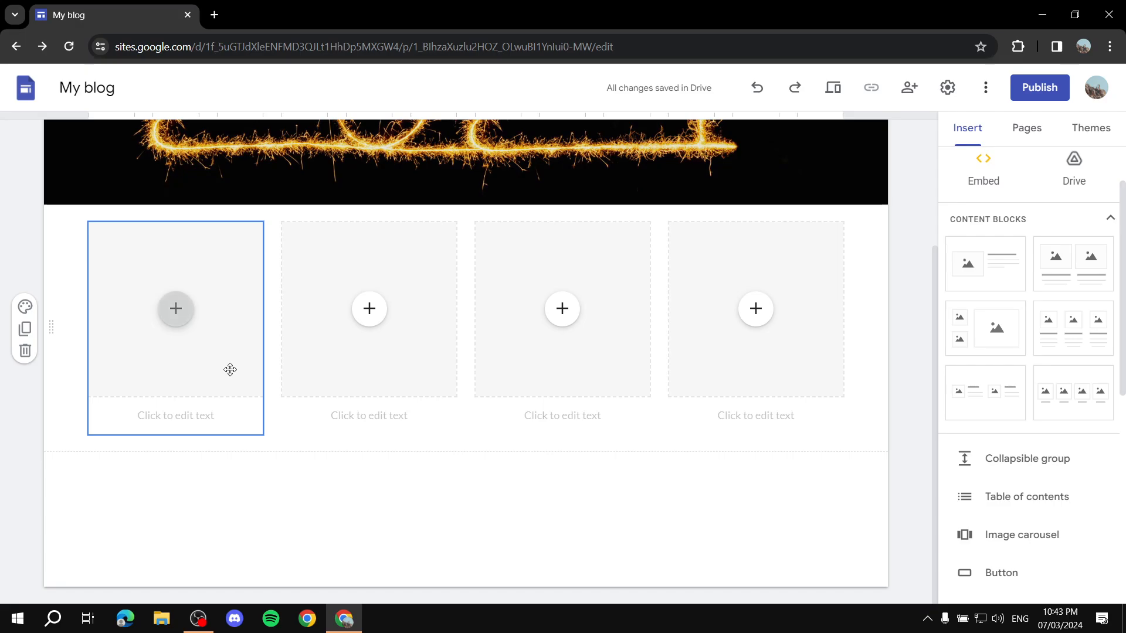
# Step: Upload Colors.jpg into the first image placeholder of the block and try out adjusting the image's height
pyautogui.click(148, 363)
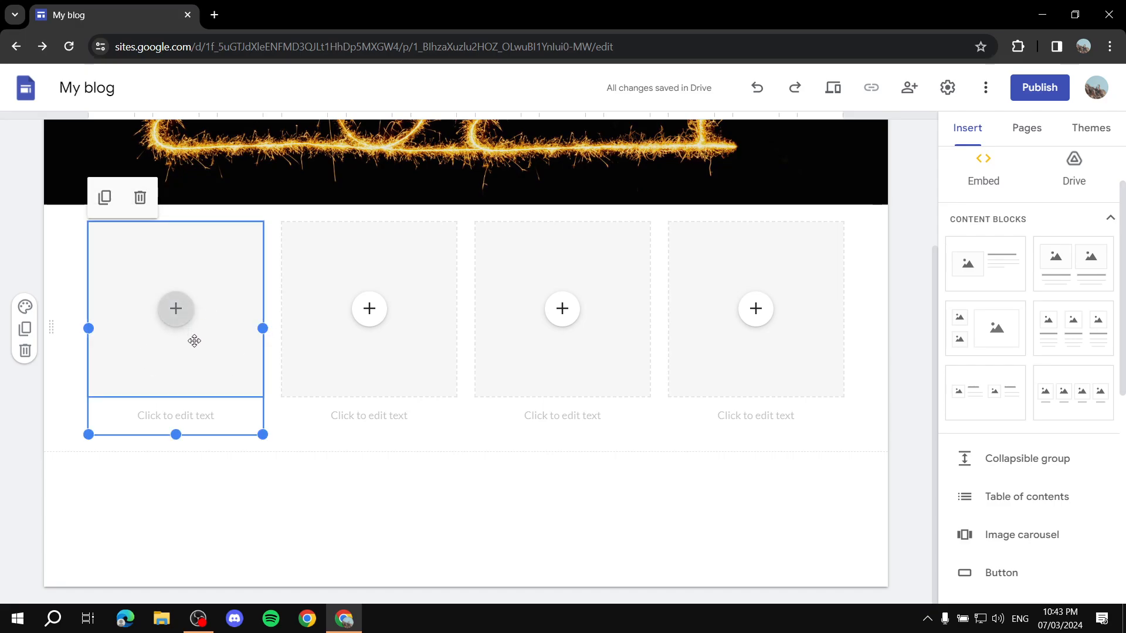
pyautogui.click(176, 310)
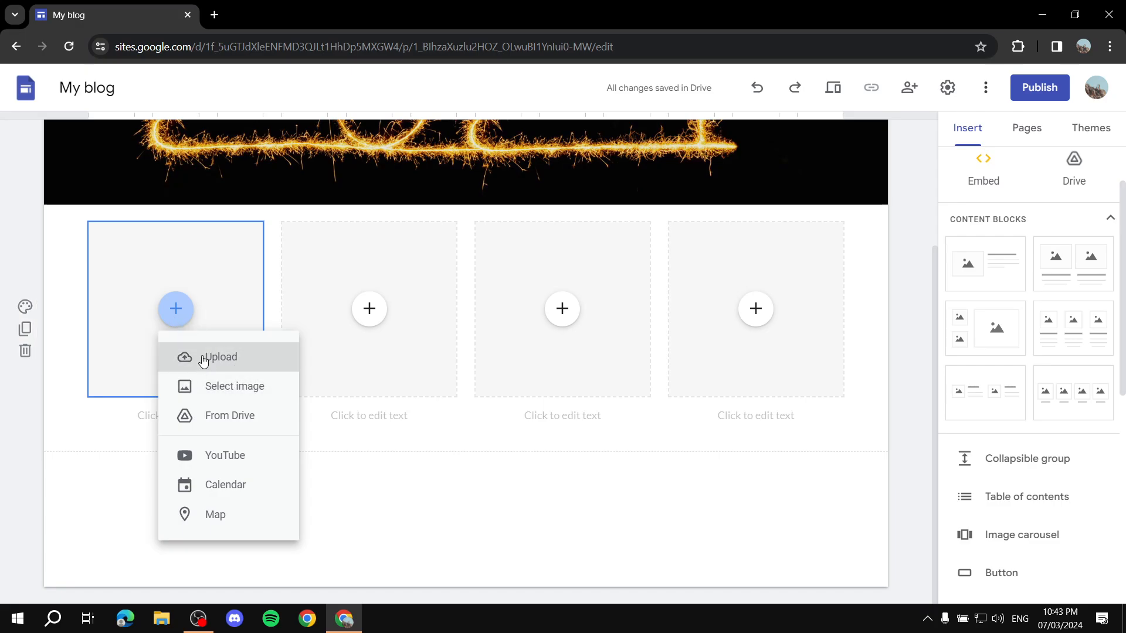
pyautogui.click(202, 358)
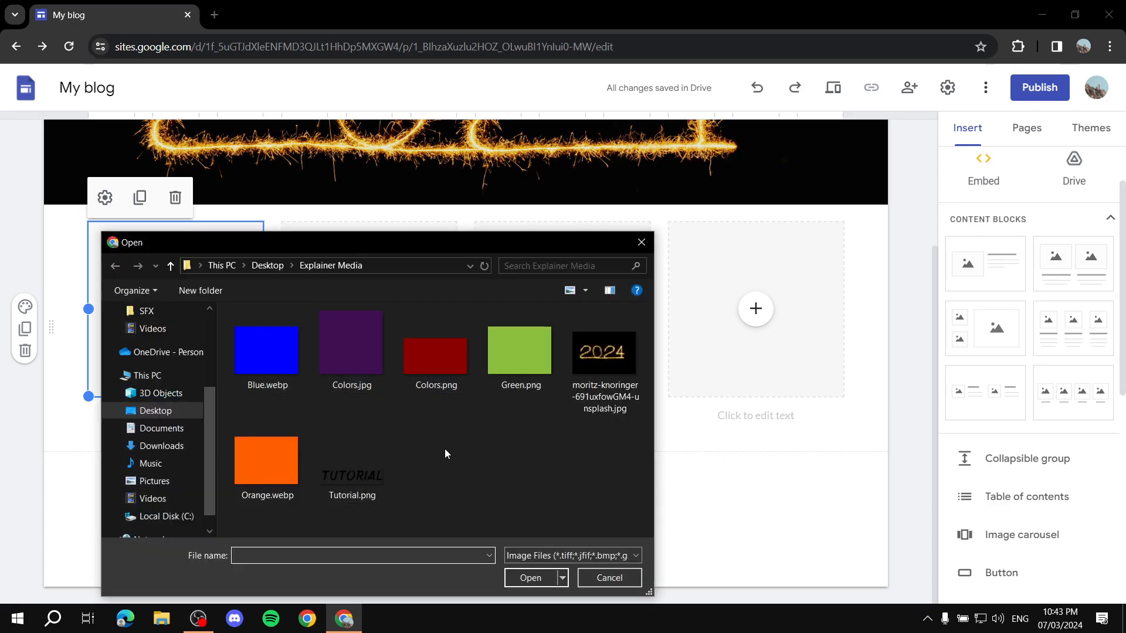
pyautogui.doubleClick(341, 326)
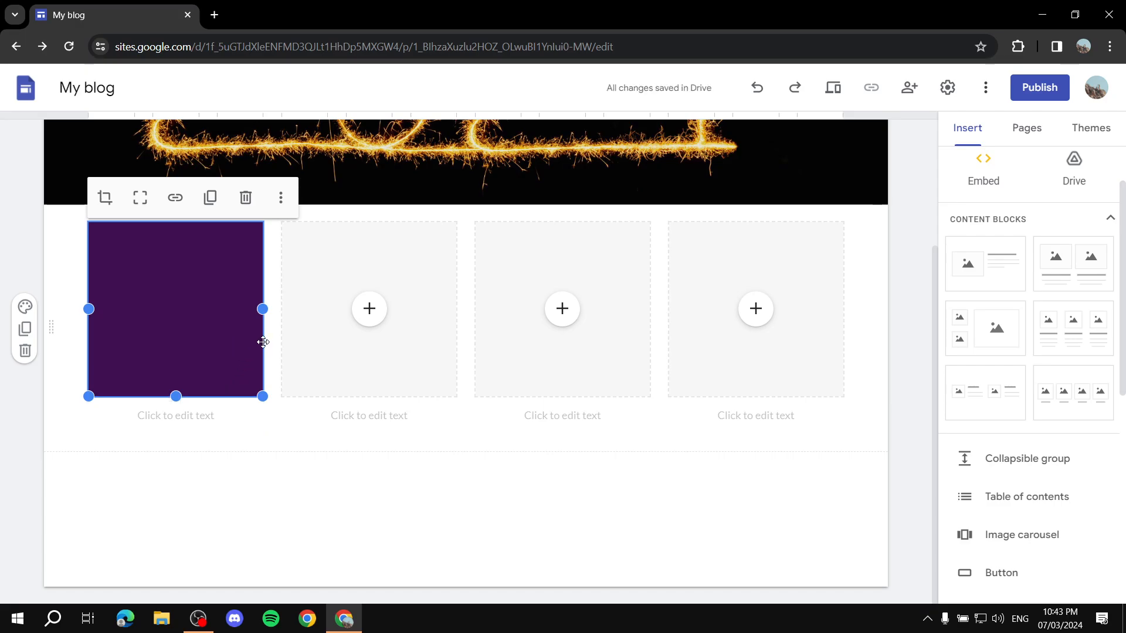
pyautogui.moveTo(175, 396)
pyautogui.mouseDown()
pyautogui.moveTo(176, 378)
pyautogui.moveTo(176, 389)
pyautogui.mouseUp()
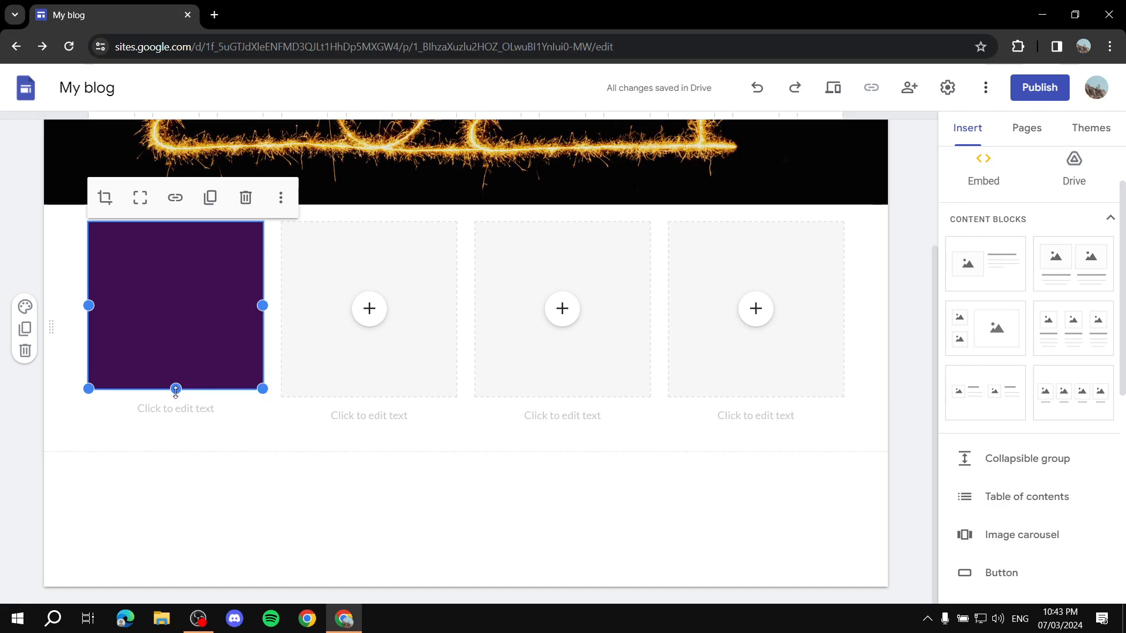
pyautogui.moveTo(176, 392); pyautogui.dragTo(179, 413)
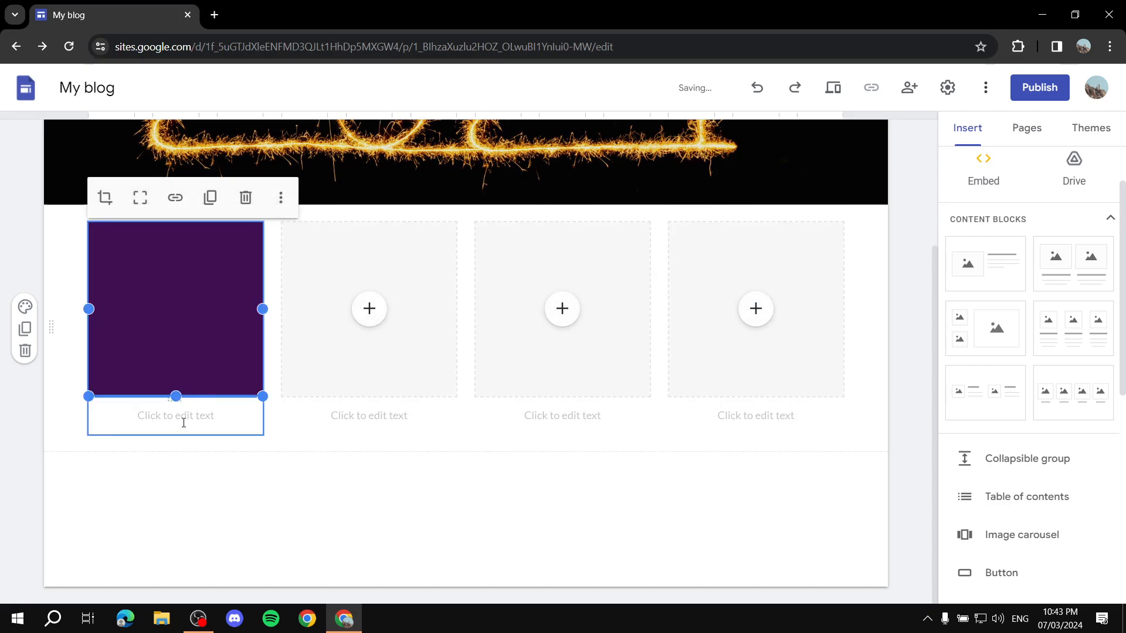
# Step: Caption the first image "Purple" in bold text at font size 14
pyautogui.click(176, 416)
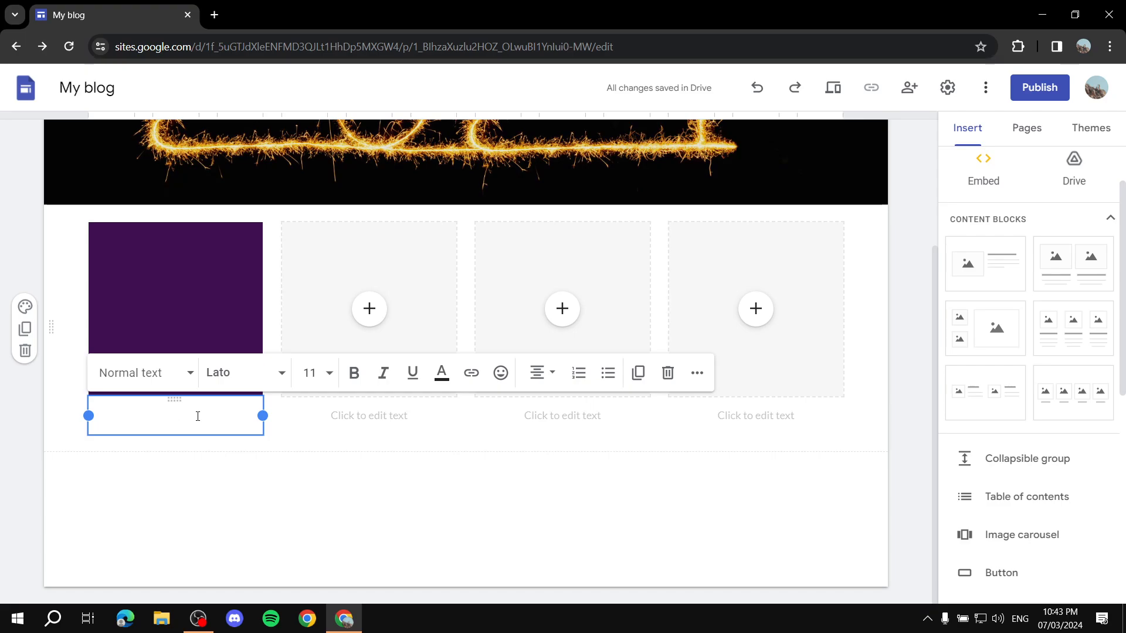
pyautogui.write('Purple')
pyautogui.moveTo(198, 416); pyautogui.dragTo(101, 418)
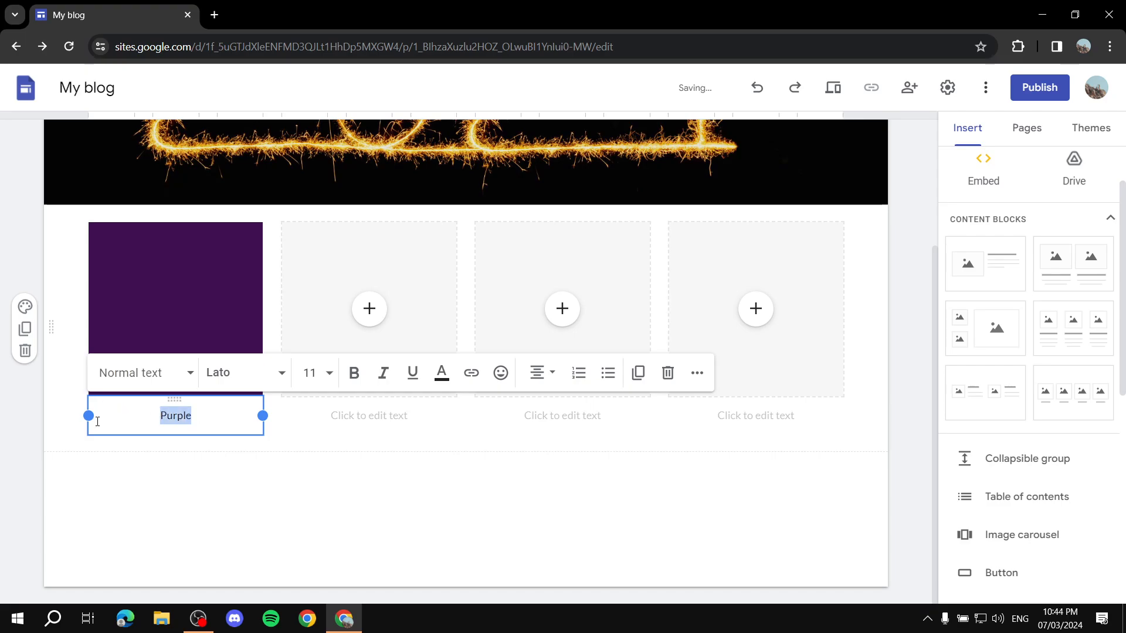
pyautogui.click(357, 380)
pyautogui.click(326, 370)
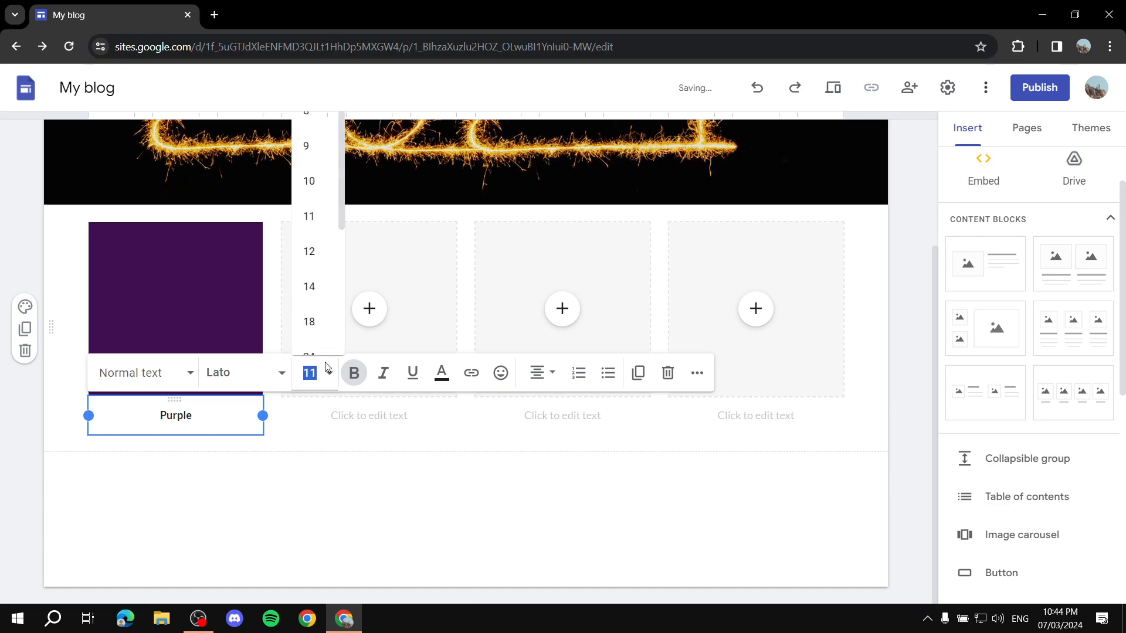
pyautogui.click(321, 287)
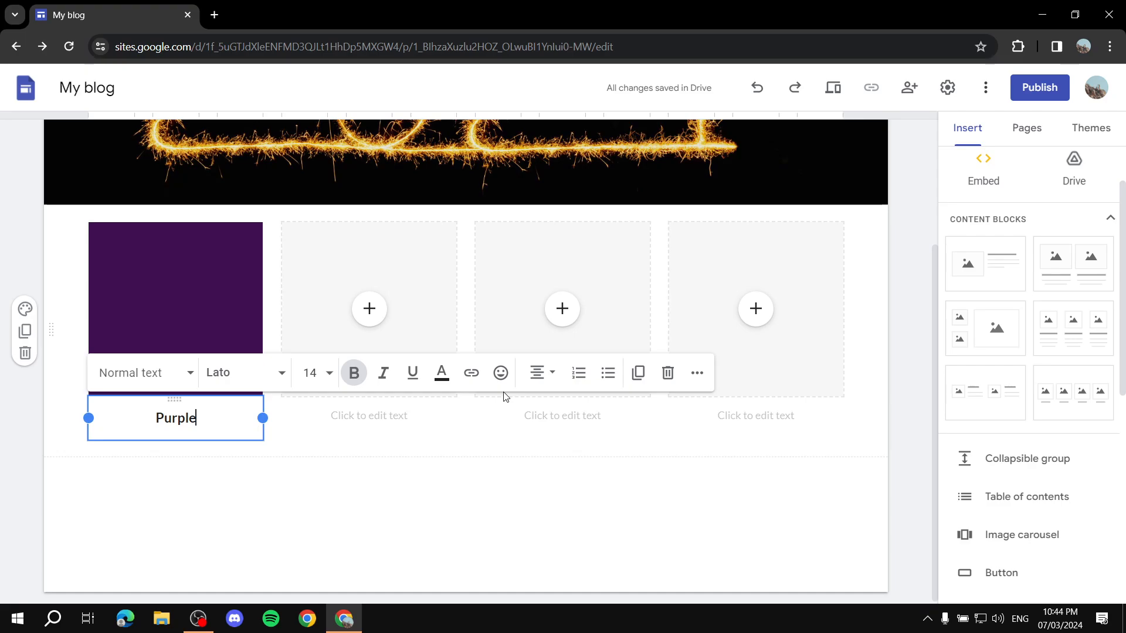
pyautogui.doubleClick(190, 418)
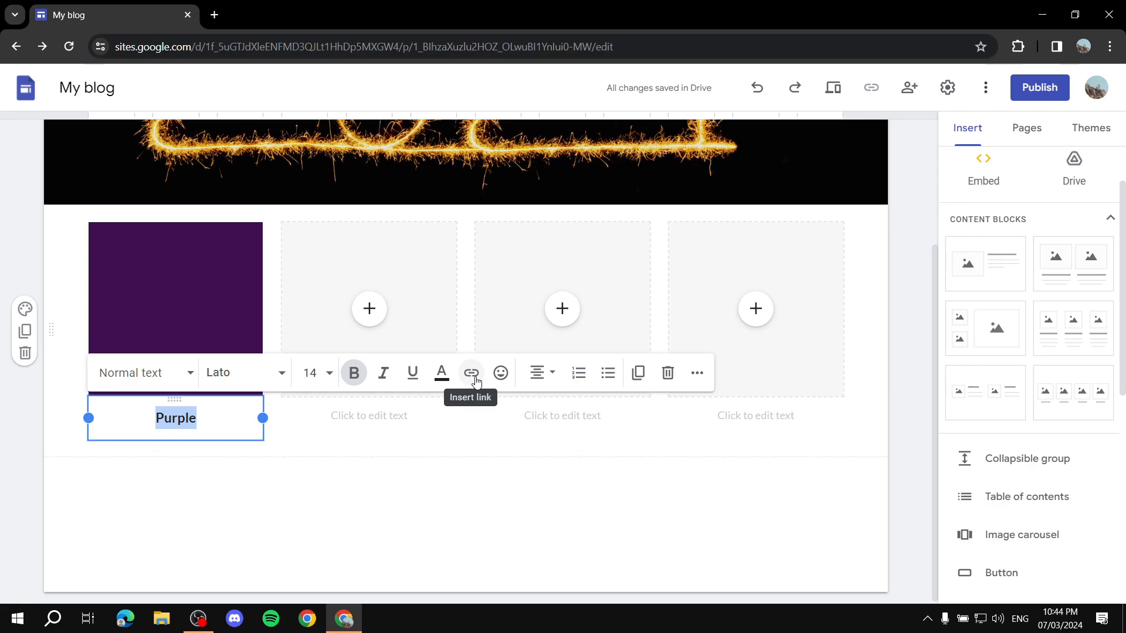
pyautogui.click(225, 418)
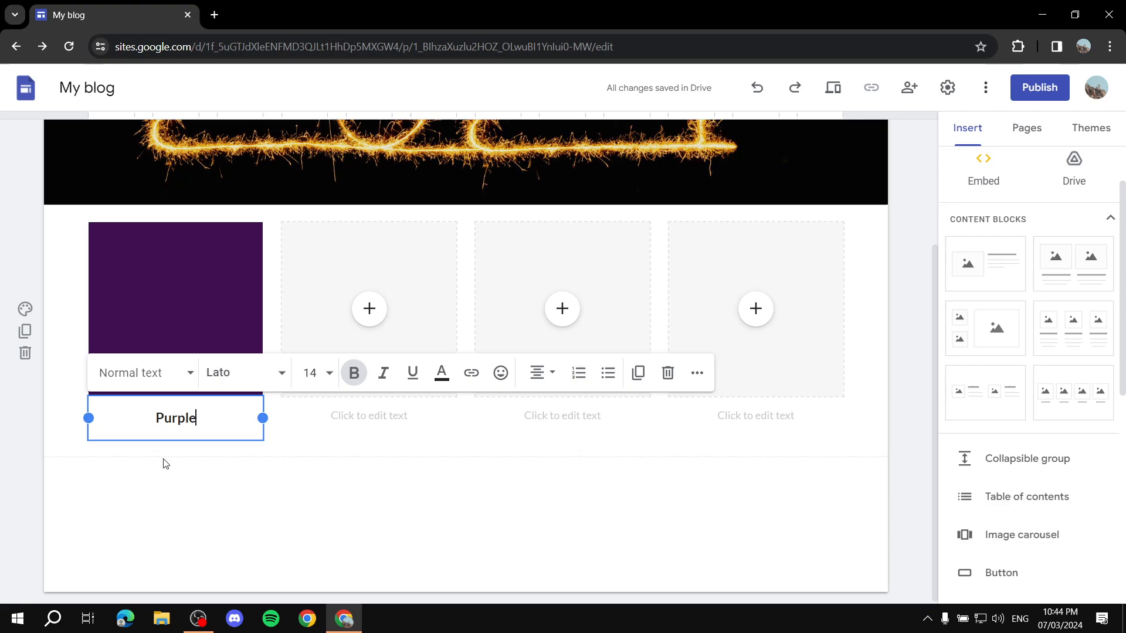
pyautogui.click(155, 466)
# Step: Add the description "Here is a blog about everything purple." two lines below the "Purple" caption
pyautogui.click(199, 423)
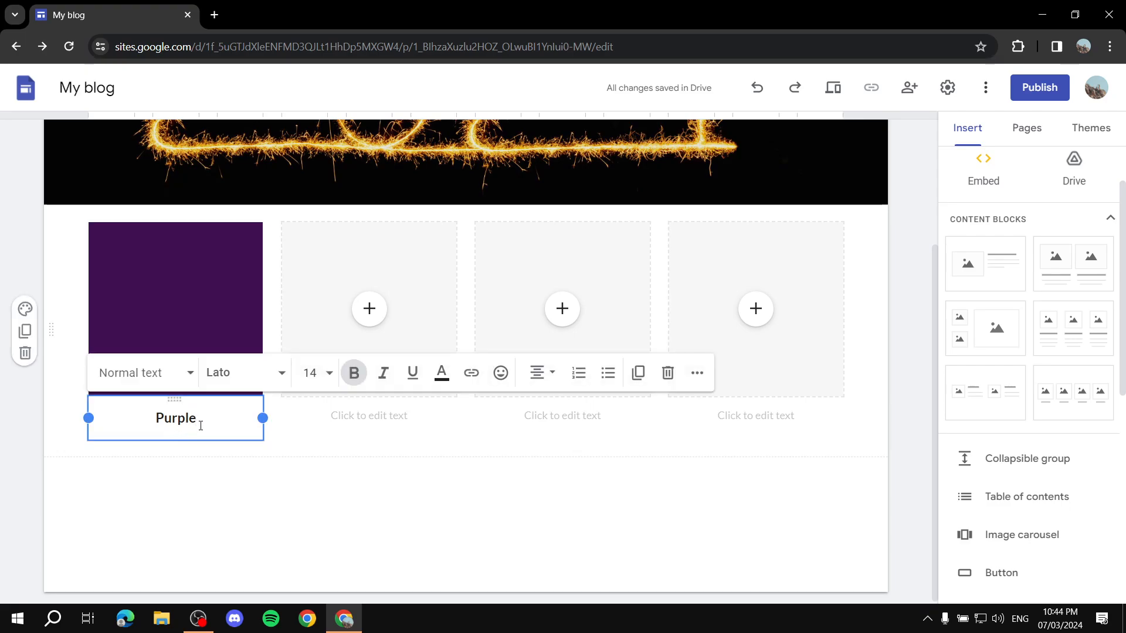
pyautogui.press('Return')
pyautogui.press('Return')
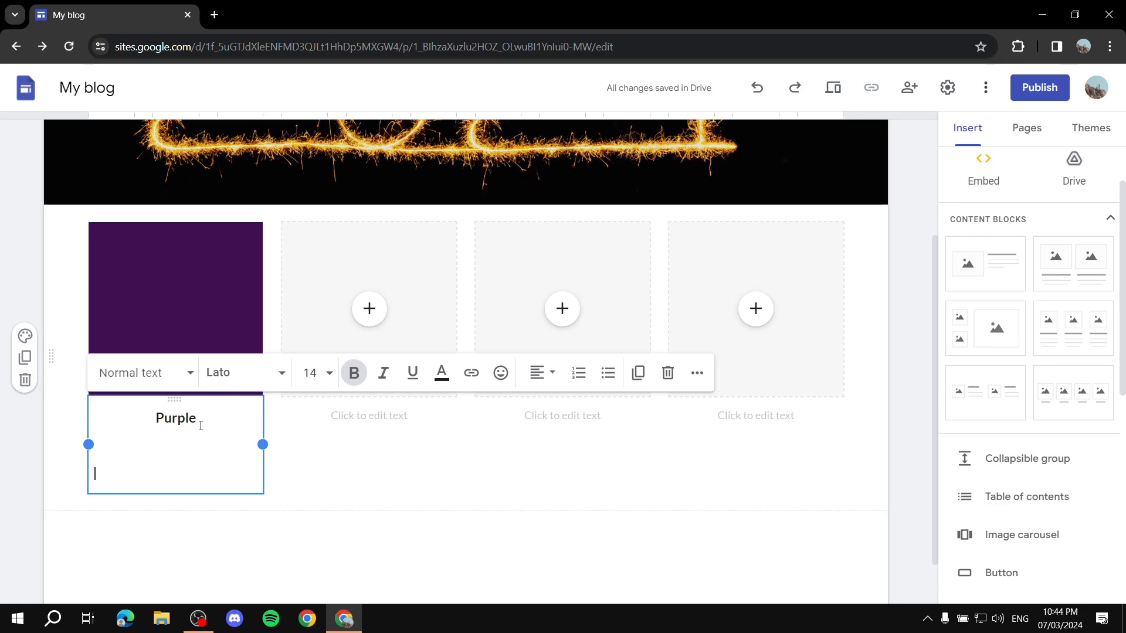
pyautogui.write('Here')
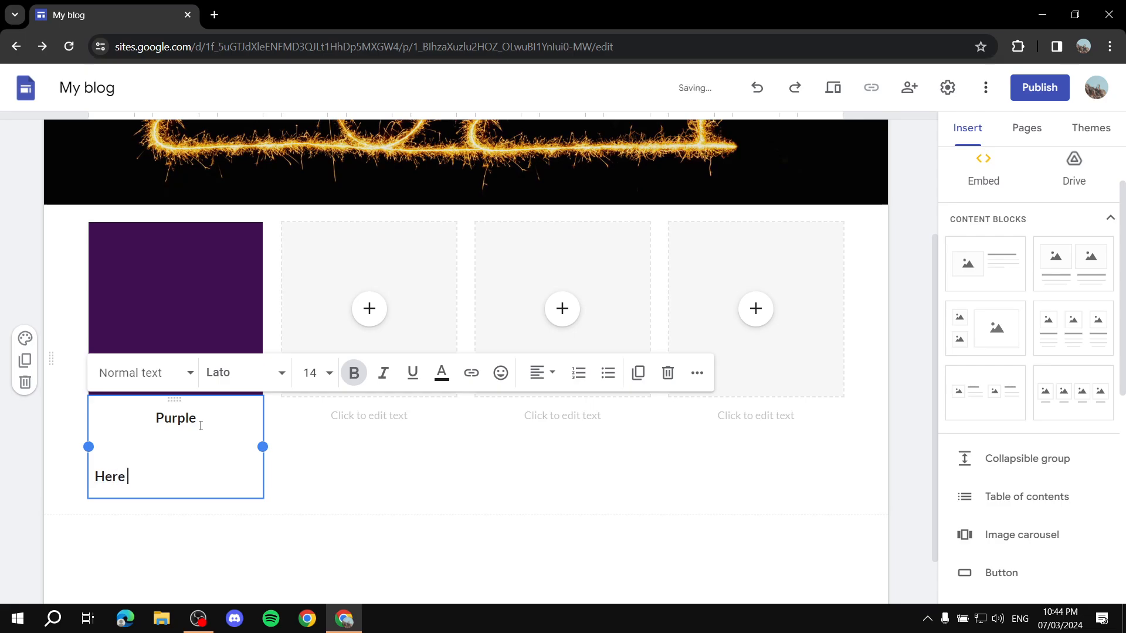
pyautogui.write(' is a blog about everythi')
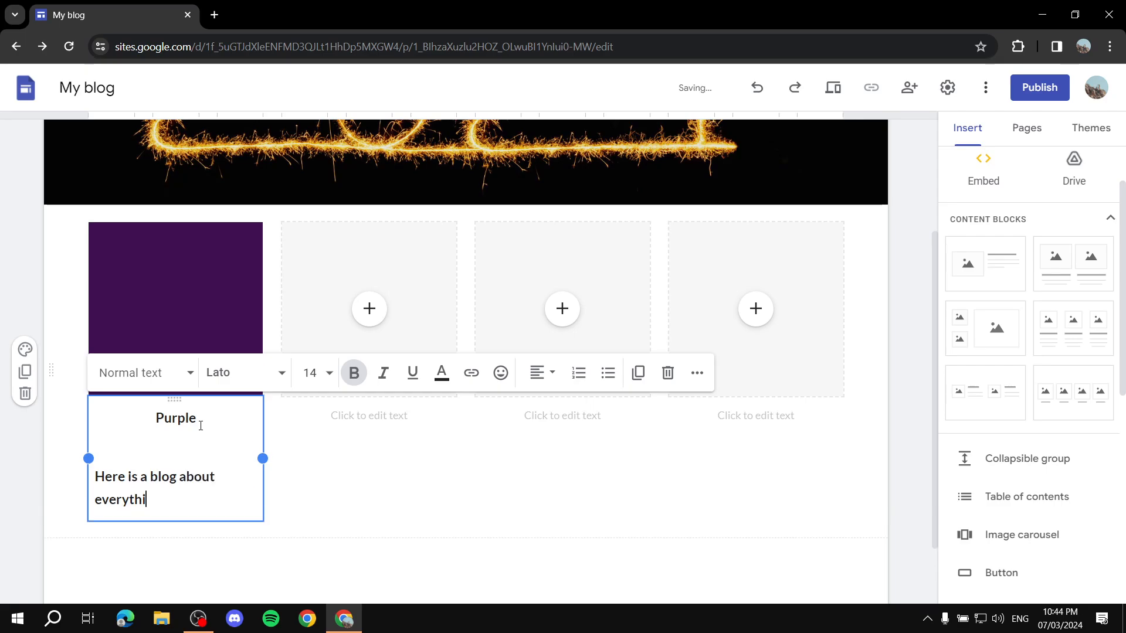
pyautogui.write('ng purple.')
# Step: Remove the bold formatting from the description sentence under the "Purple" caption
pyautogui.moveTo(217, 503); pyautogui.dragTo(89, 469)
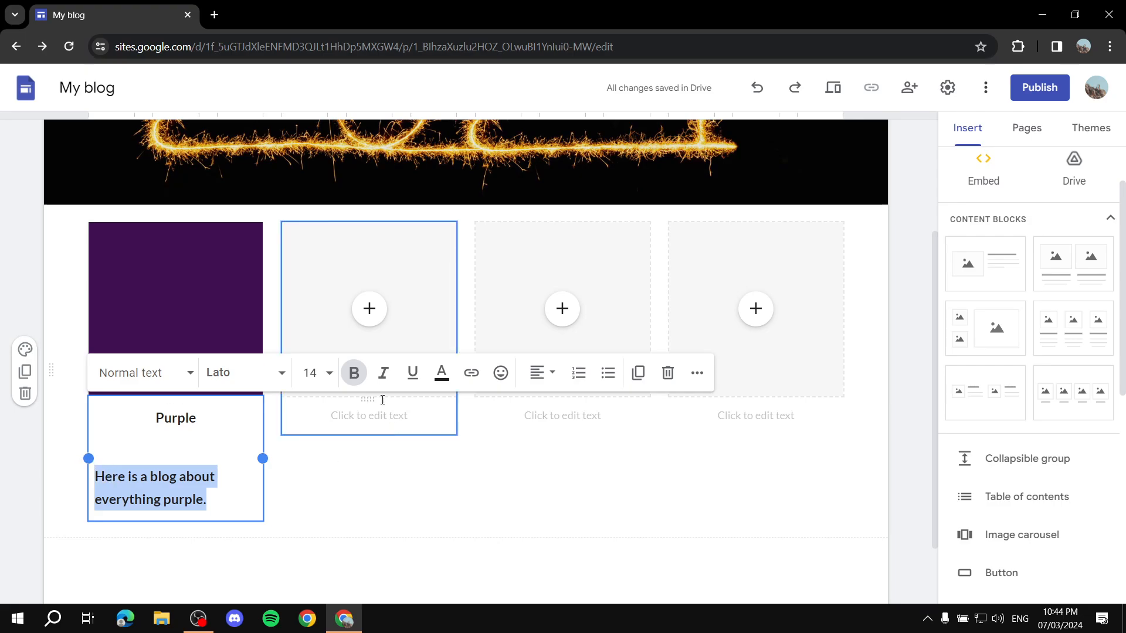
pyautogui.click(354, 372)
pyautogui.click(176, 446)
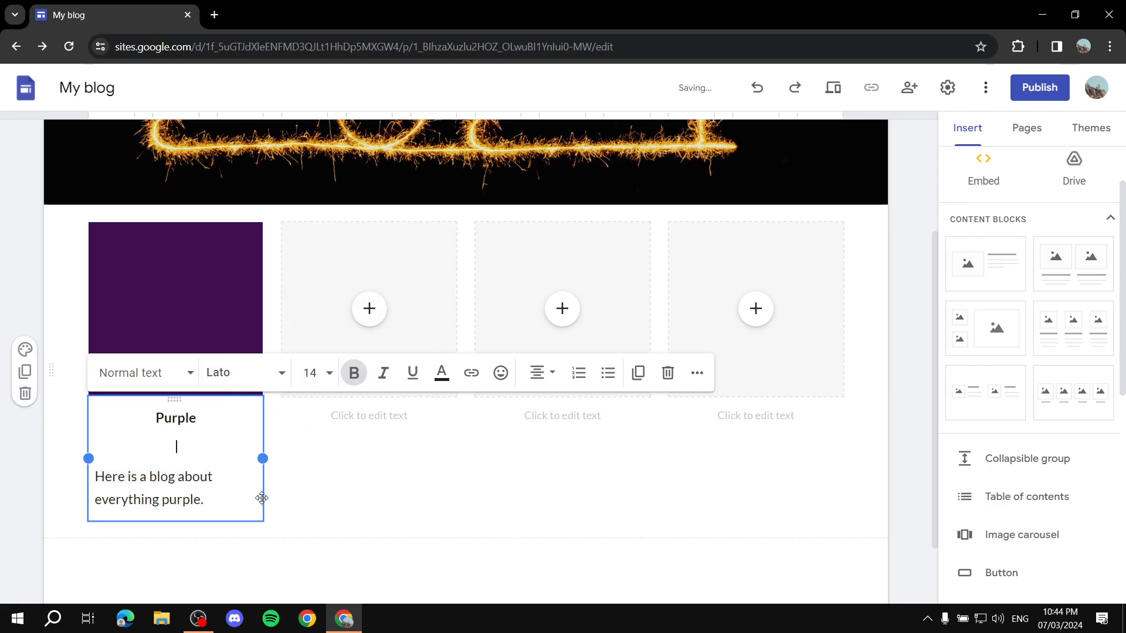
pyautogui.click(225, 498)
pyautogui.click(75, 492)
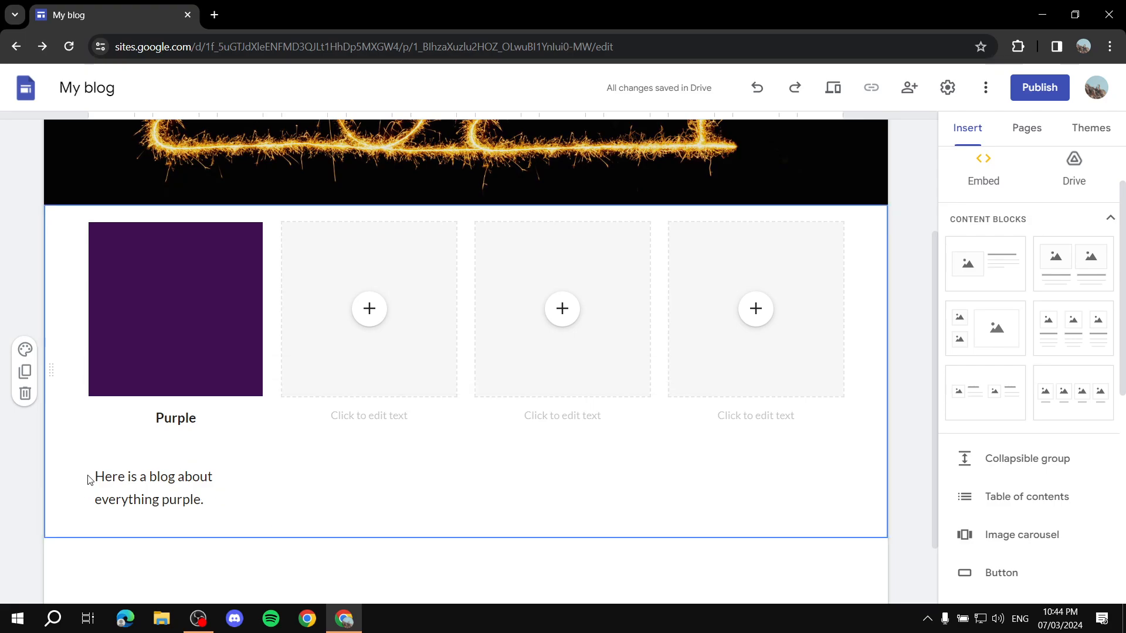
# Step: Try to upload Orange.webp from the Explainer Media folder into the second image placeholder
pyautogui.click(370, 311)
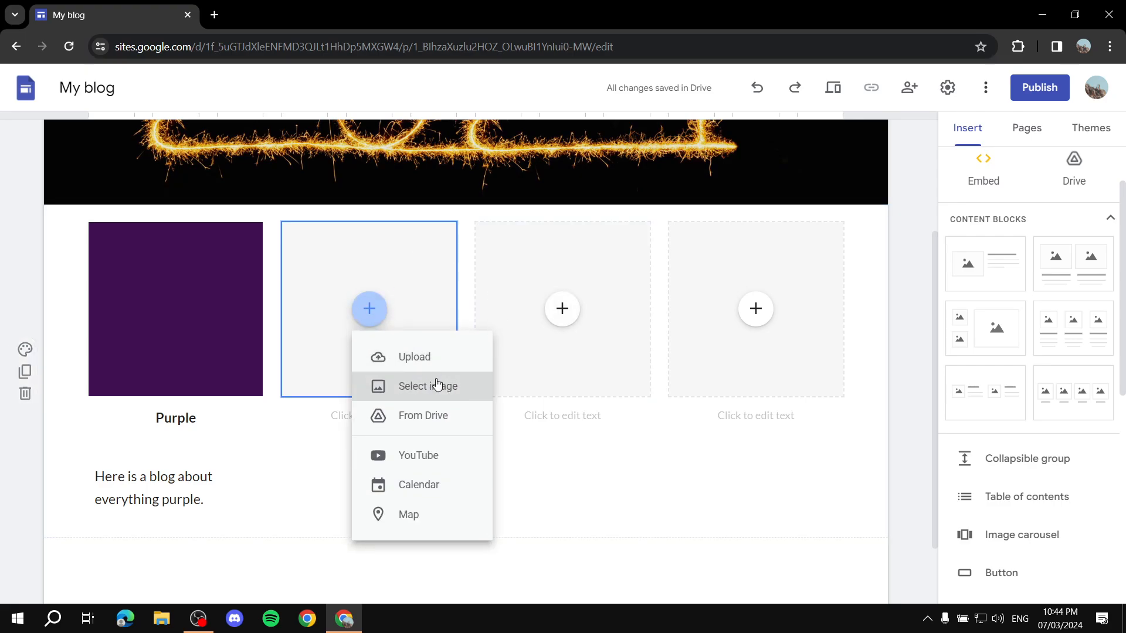
pyautogui.click(420, 362)
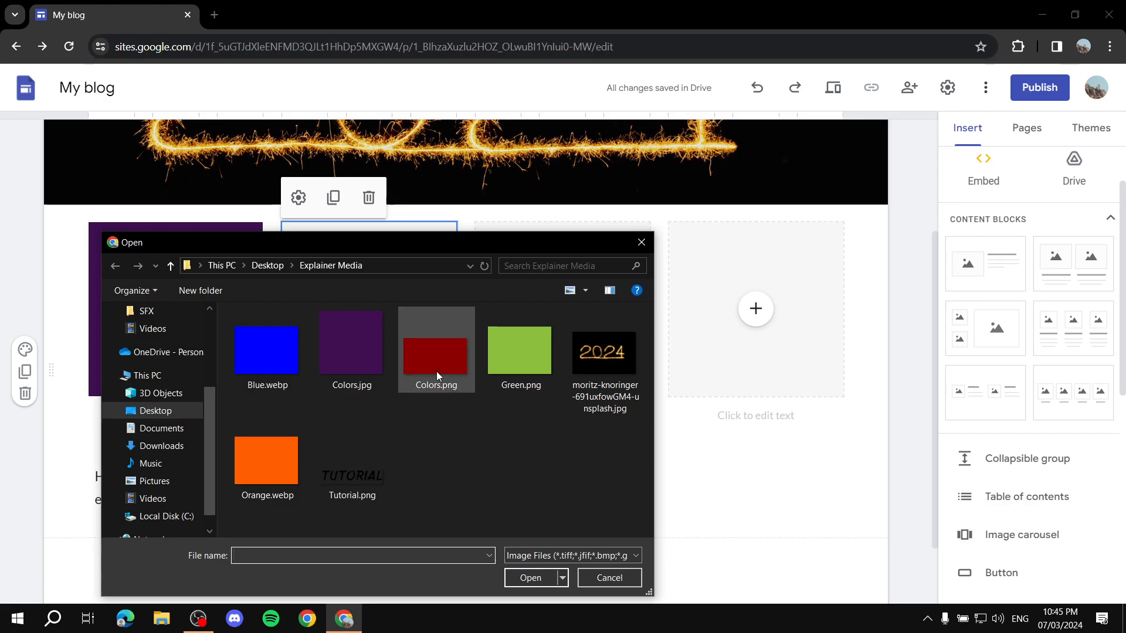
pyautogui.doubleClick(277, 449)
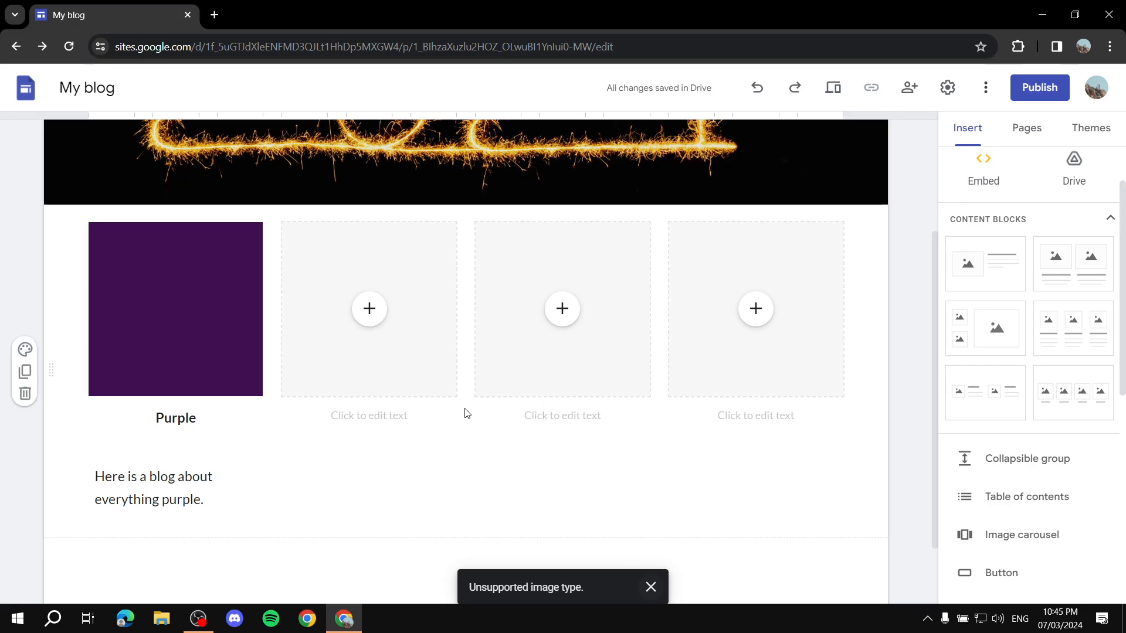
pyautogui.click(349, 323)
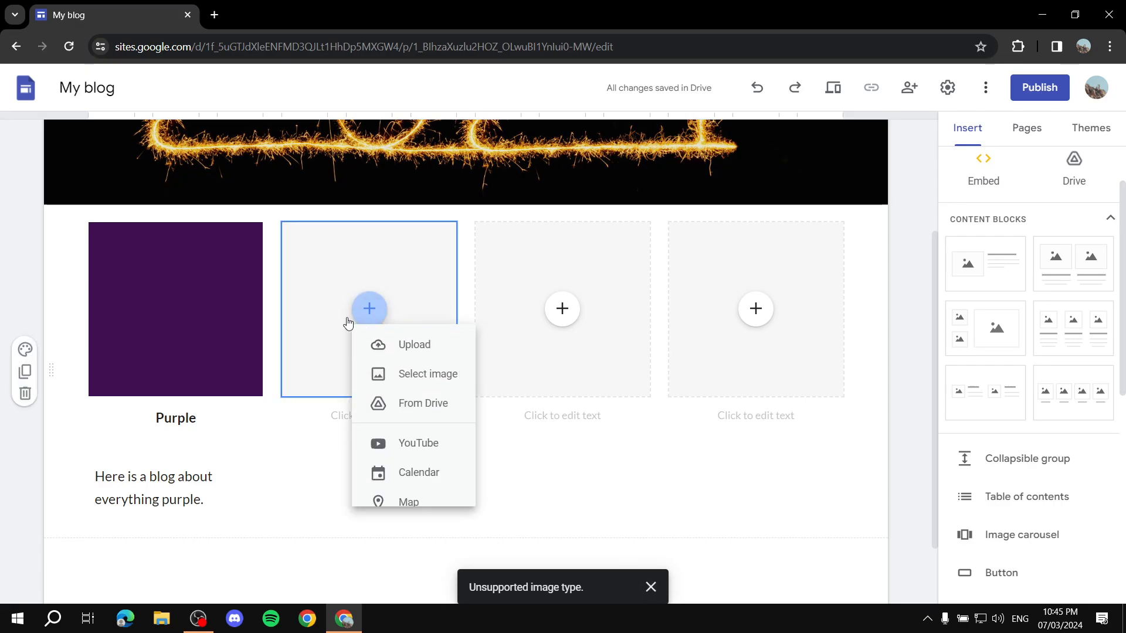
pyautogui.click(434, 376)
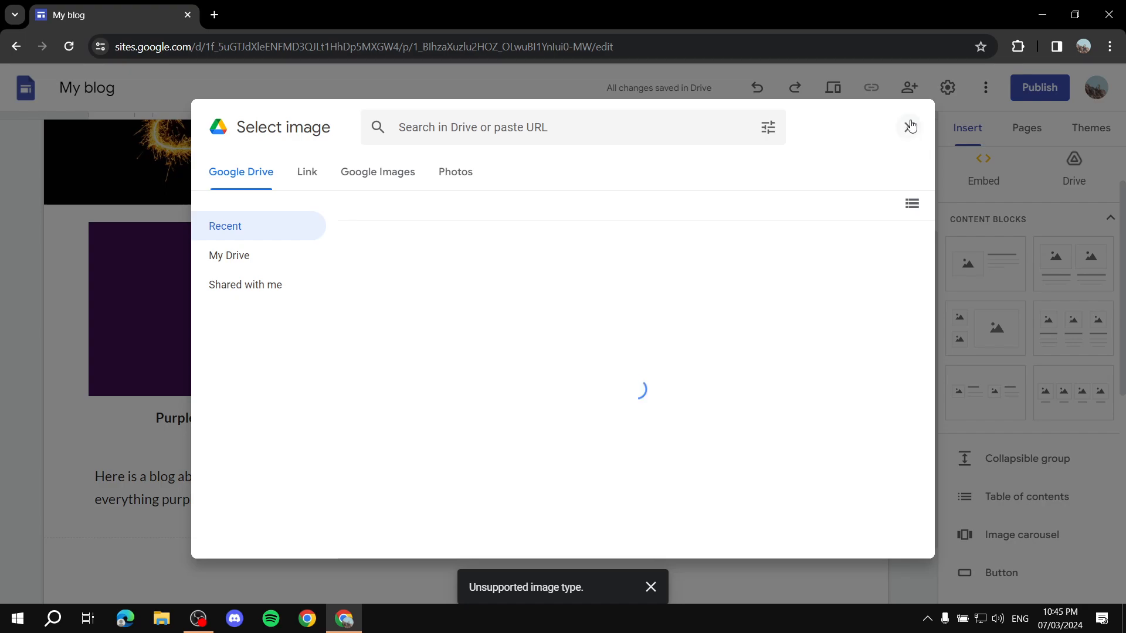
pyautogui.click(908, 128)
# Step: Upload Green.png from the Explainer Media folder into the second image placeholder
pyautogui.click(371, 323)
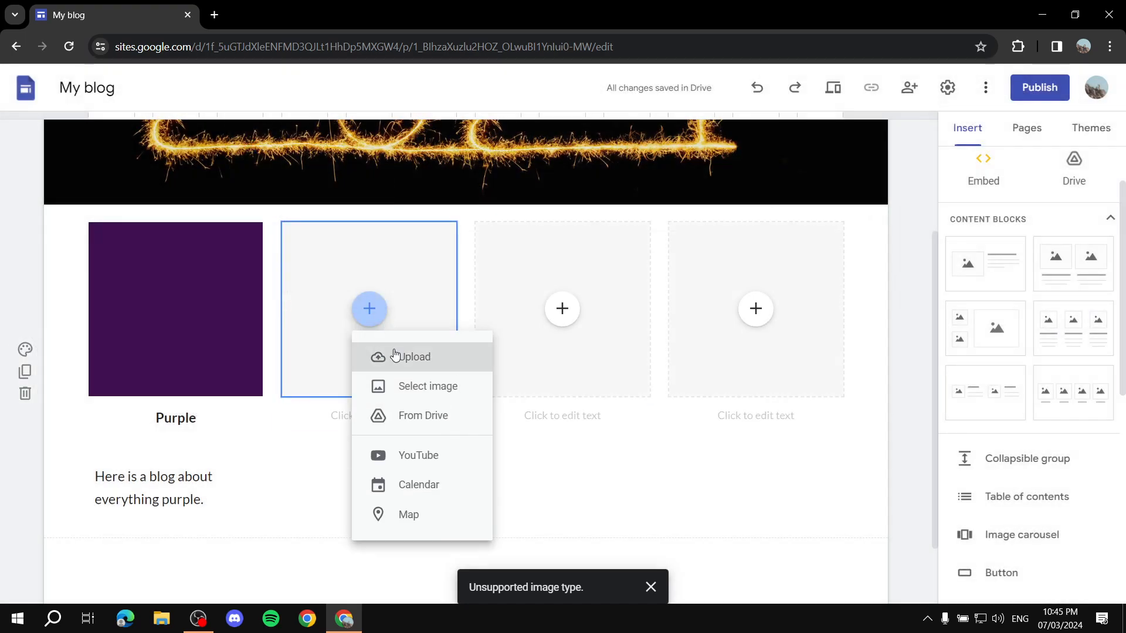
pyautogui.click(394, 355)
pyautogui.doubleClick(536, 353)
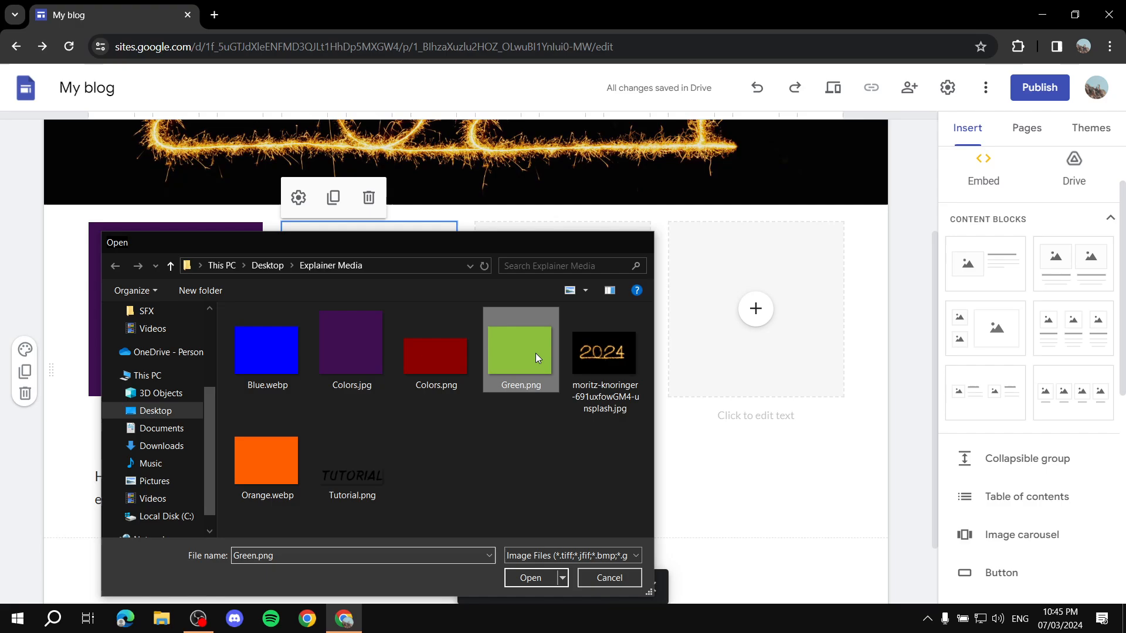
# Step: Caption the second image "Green" and set the caption's font size to 14
pyautogui.click(405, 417)
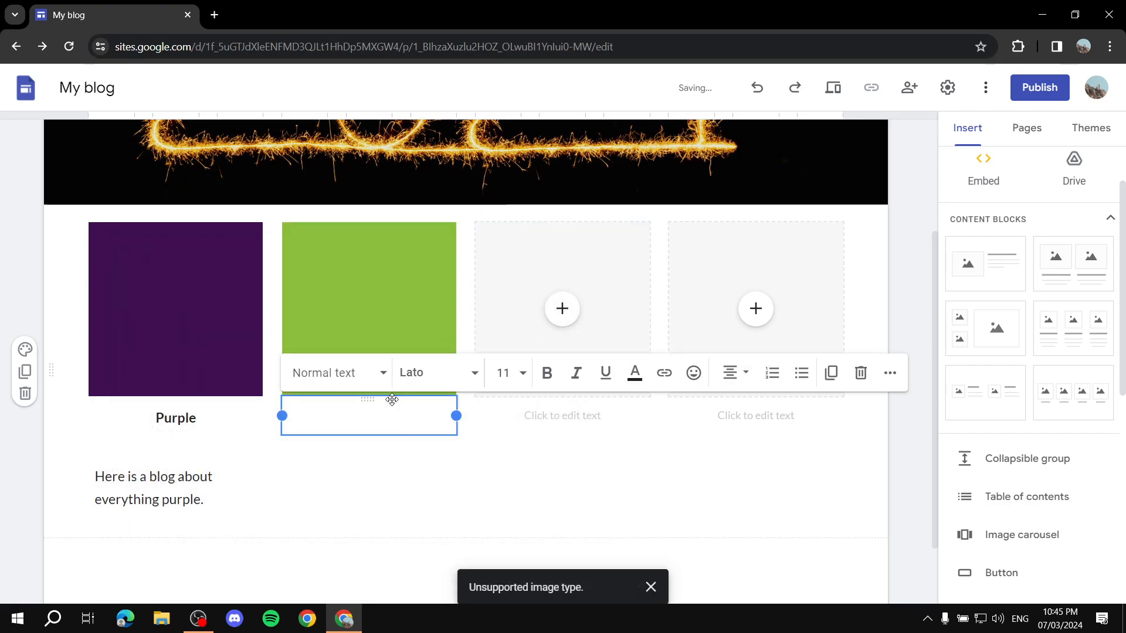
pyautogui.write('Greeb')
pyautogui.press('BackSpace')
pyautogui.write('n')
pyautogui.hotkey('ctrl', 'a')
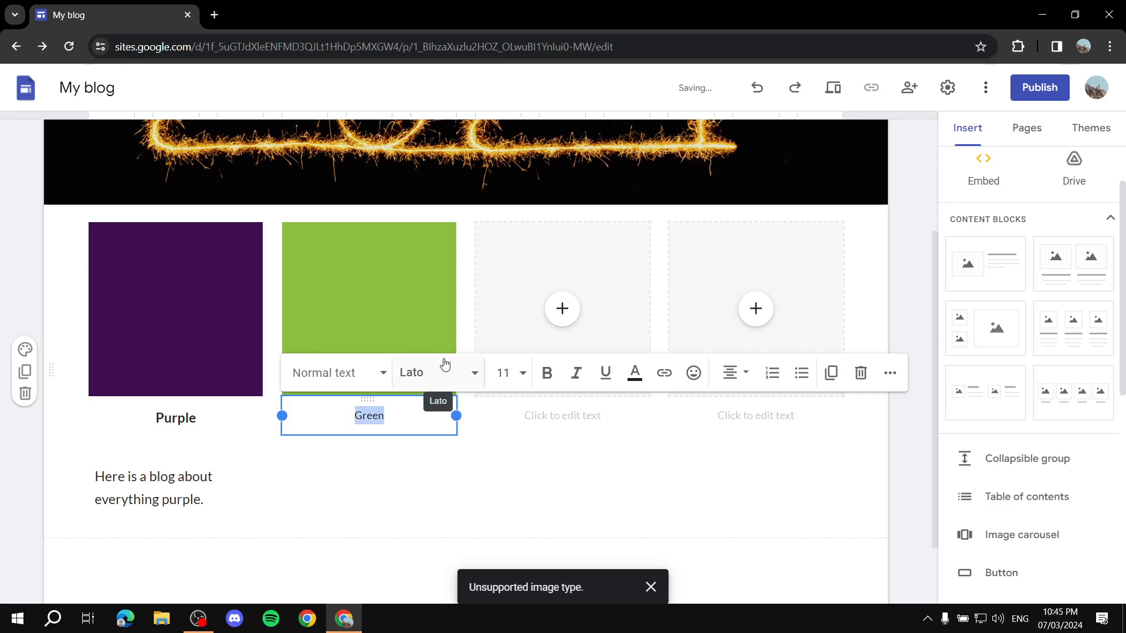
pyautogui.click(528, 388)
pyautogui.click(517, 288)
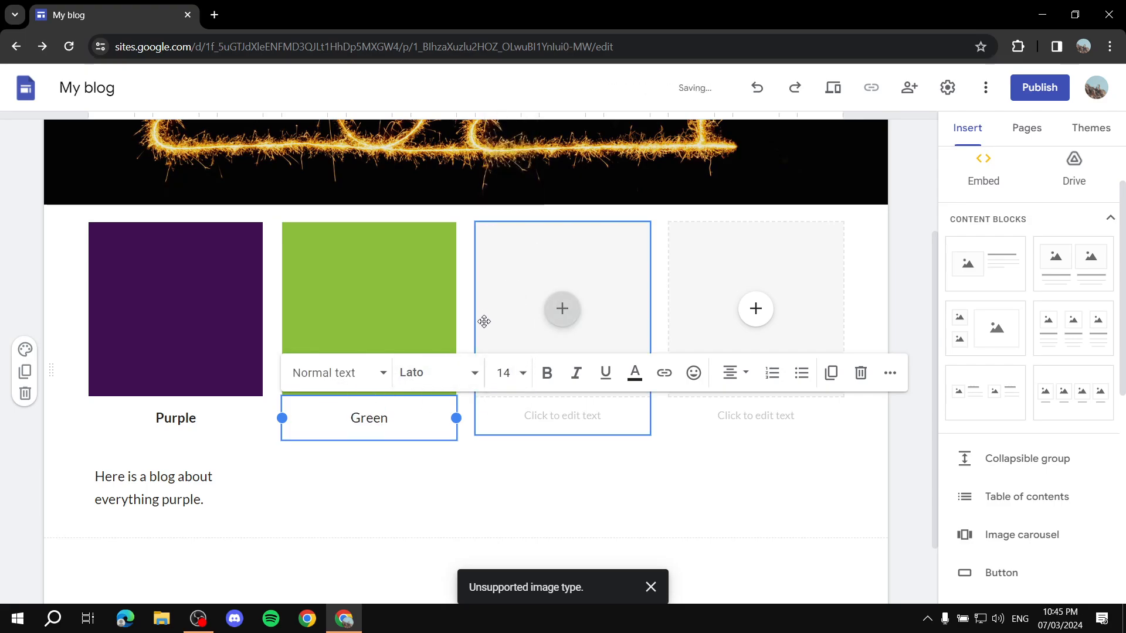
# Step: Make the "Green" caption bold and dismiss the image error notification
pyautogui.doubleClick(391, 421)
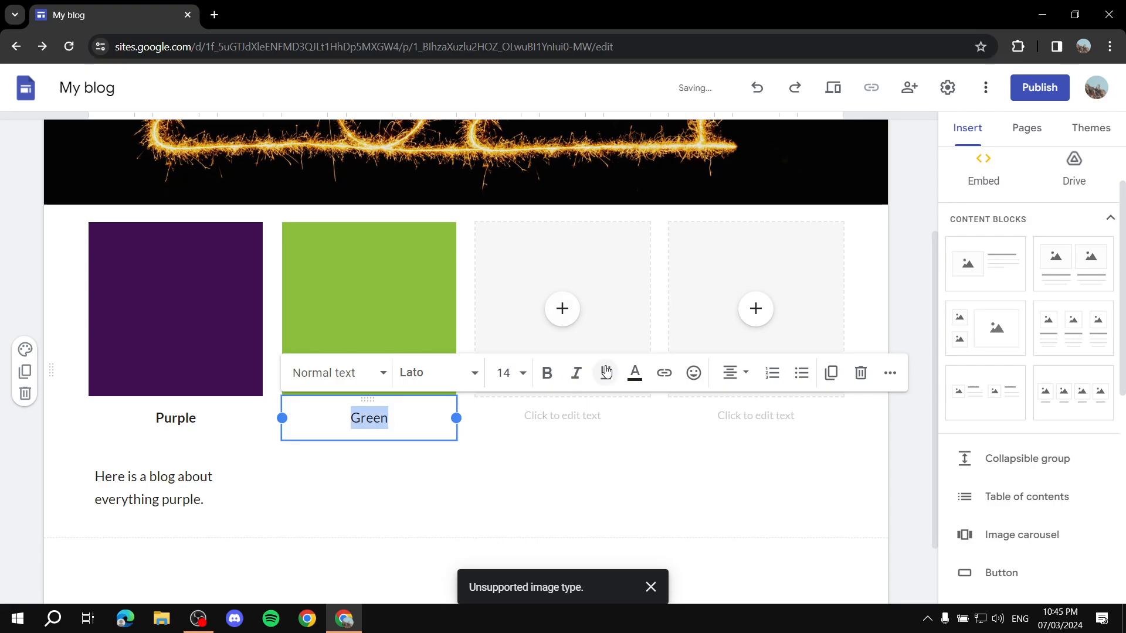
pyautogui.click(547, 373)
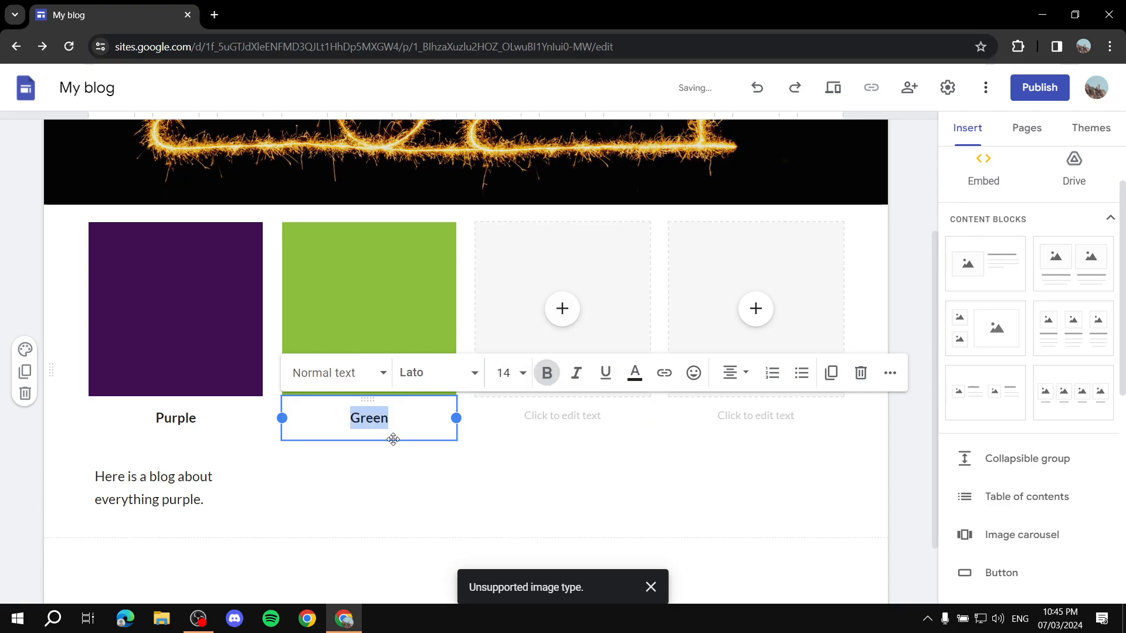
pyautogui.click(369, 492)
pyautogui.click(421, 423)
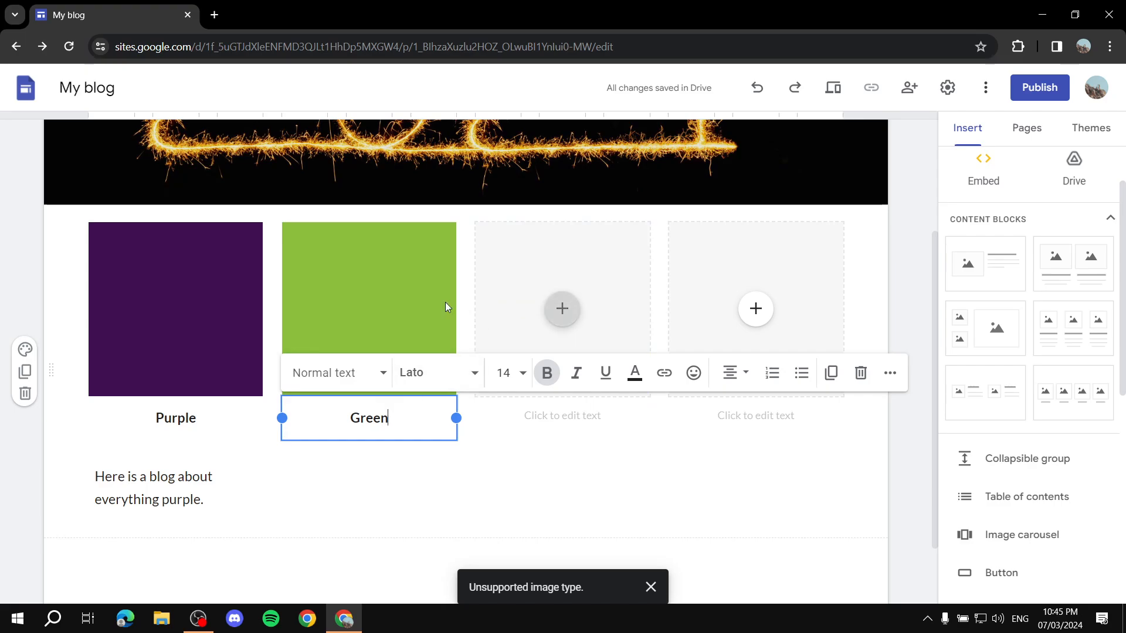
pyautogui.click(405, 286)
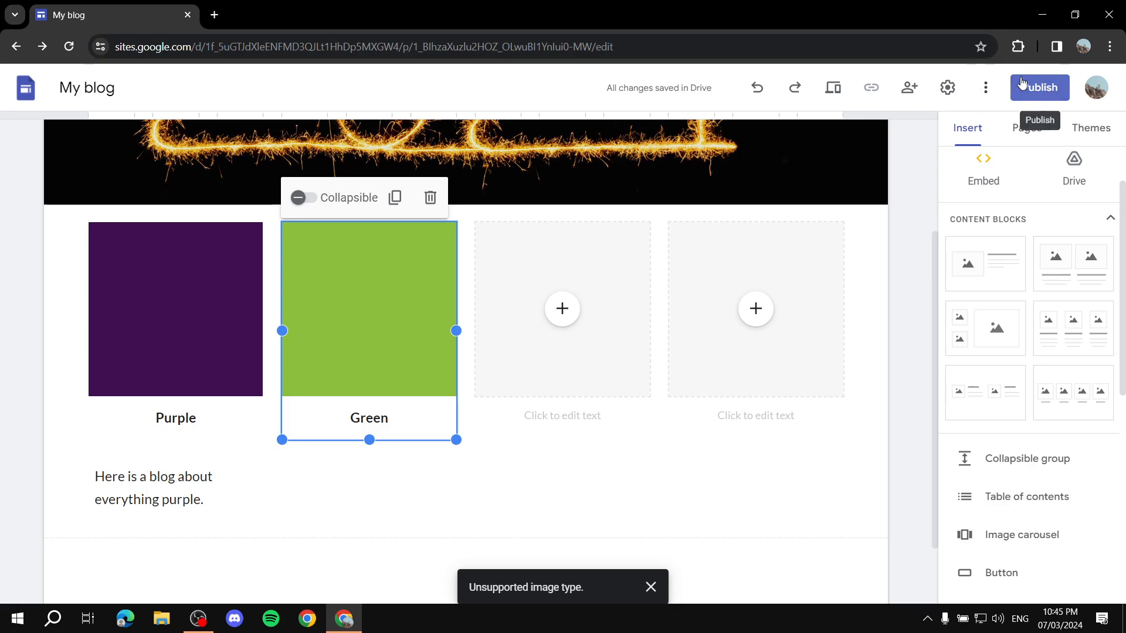
pyautogui.click(649, 587)
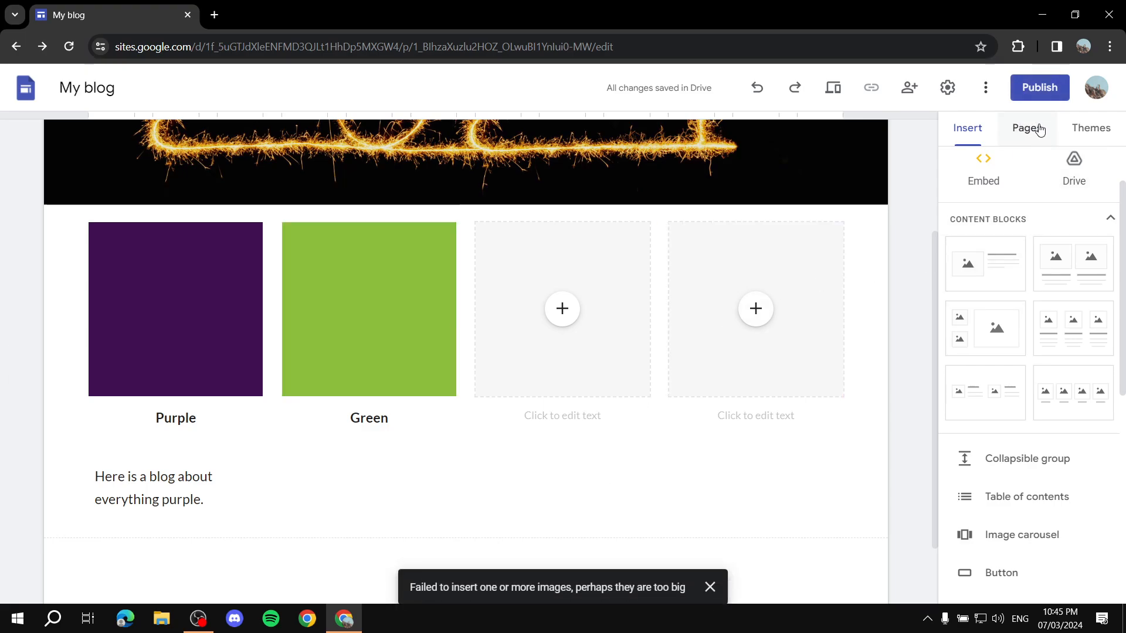
# Step: Create a new page named "Purple" and hide it from the site navigation
pyautogui.scroll(2, 1040, 188)
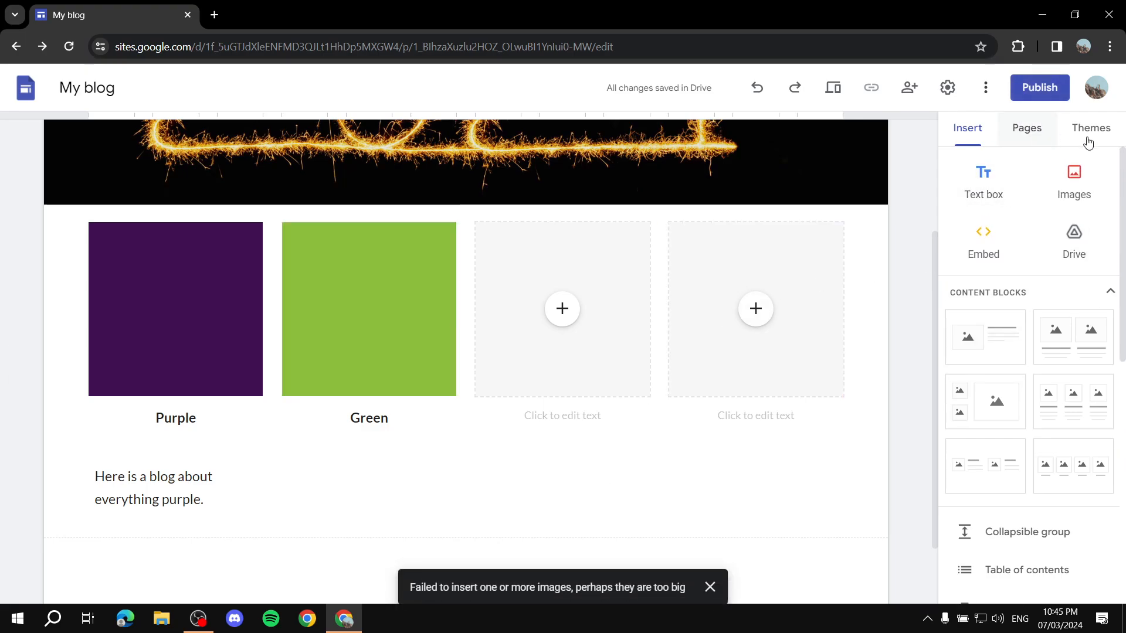
pyautogui.click(1029, 135)
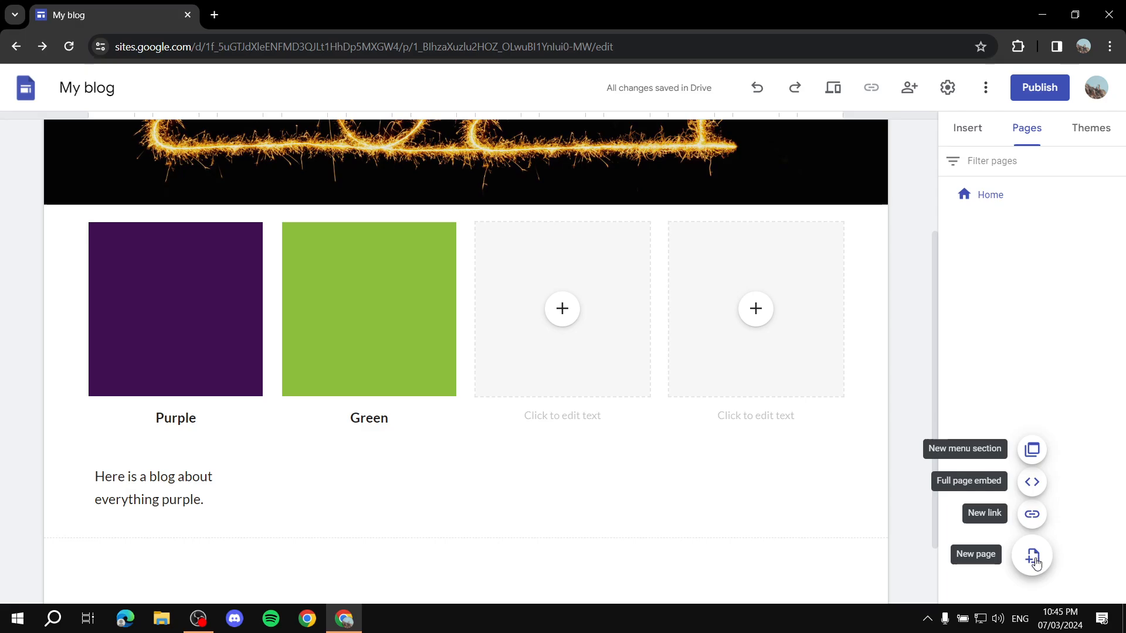
pyautogui.click(1034, 560)
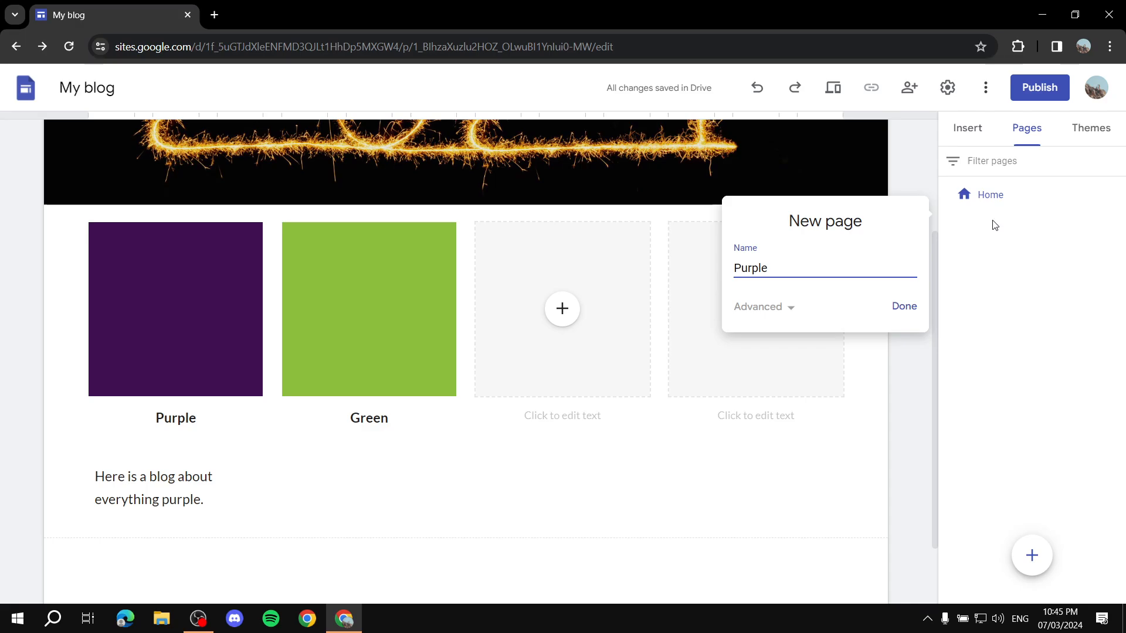
pyautogui.click(902, 309)
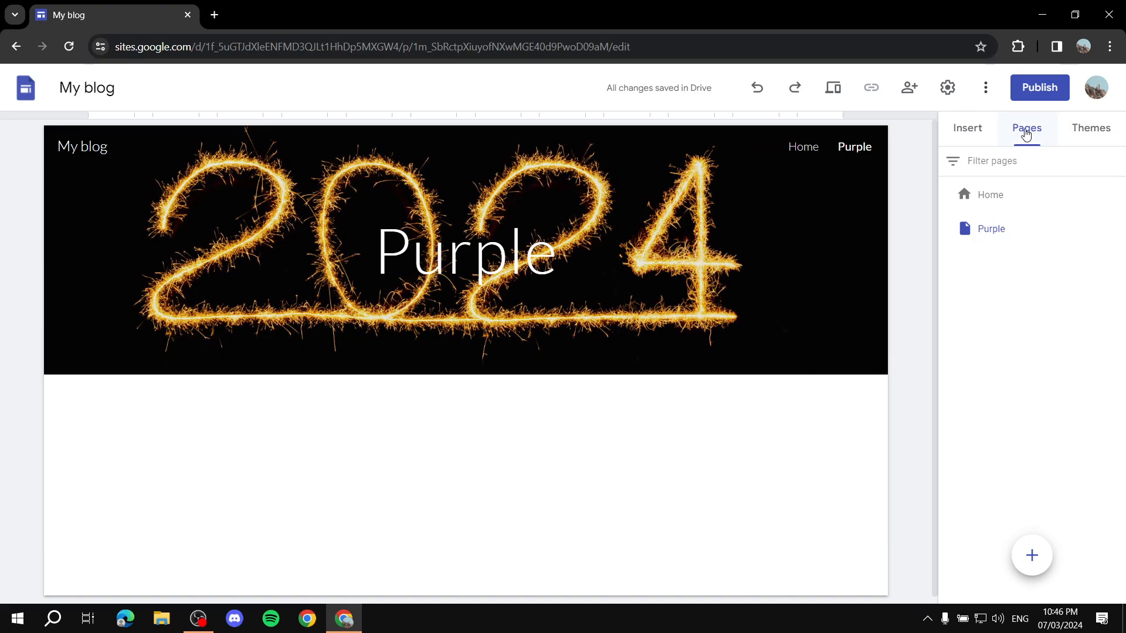
pyautogui.click(1115, 228)
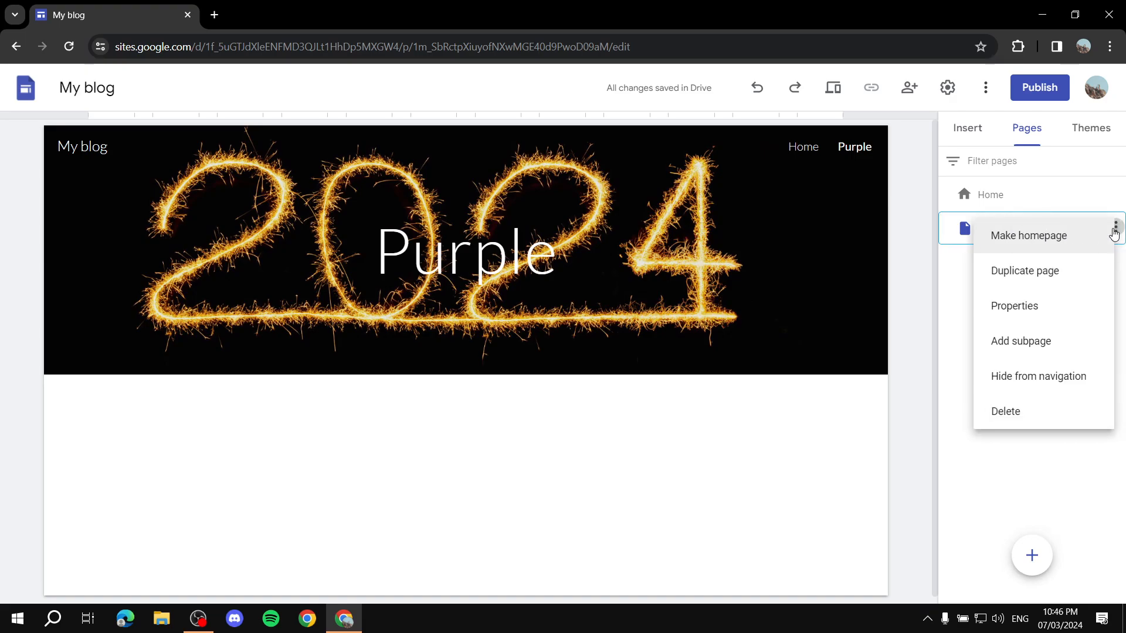
pyautogui.click(1021, 383)
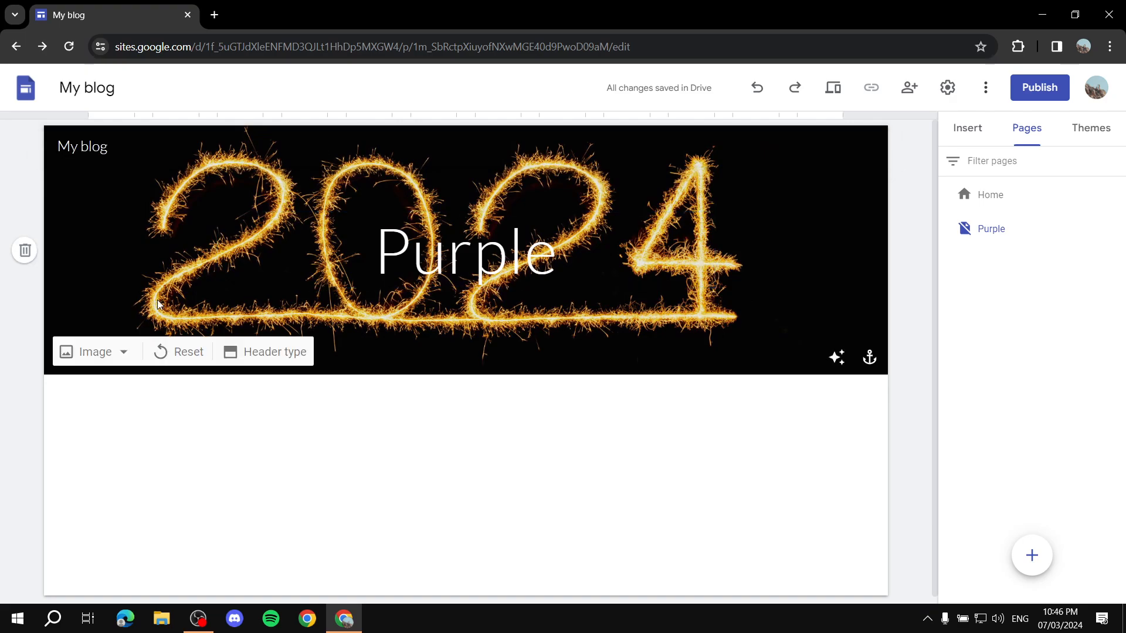
# Step: Upload Colors.jpg from the Explainer Media folder as the Purple page's header background image
pyautogui.click(90, 355)
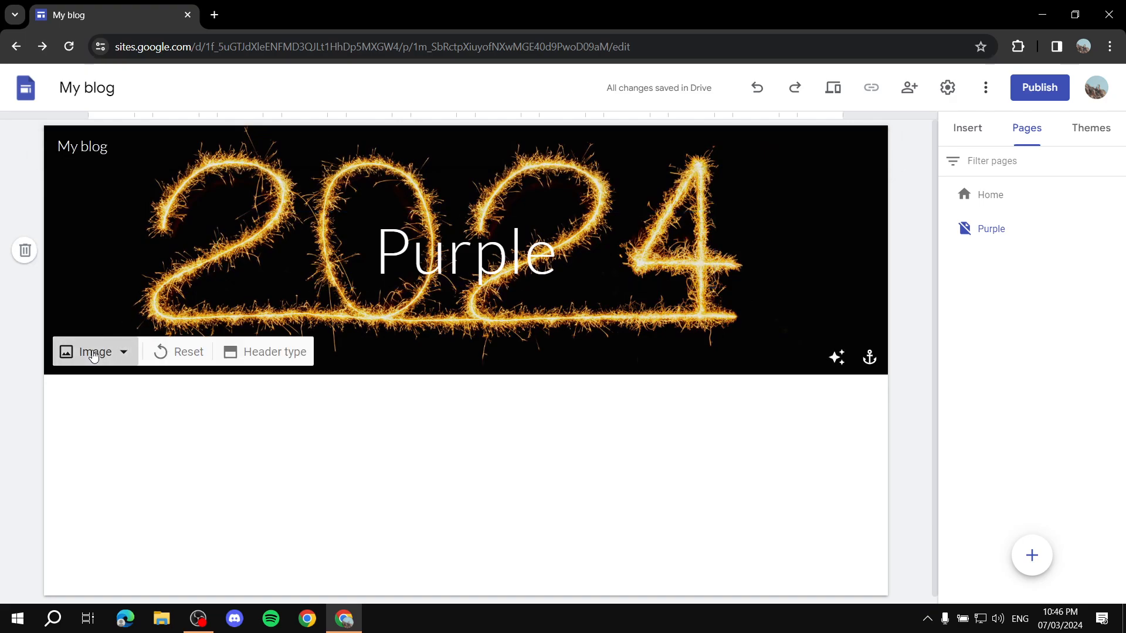
pyautogui.click(102, 394)
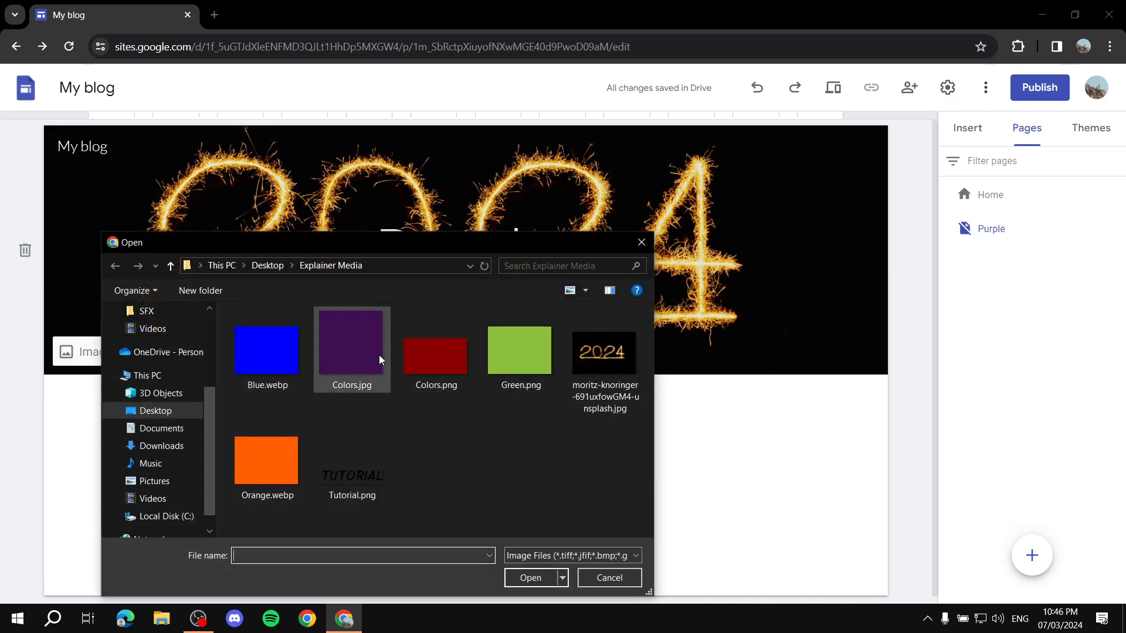
pyautogui.doubleClick(368, 334)
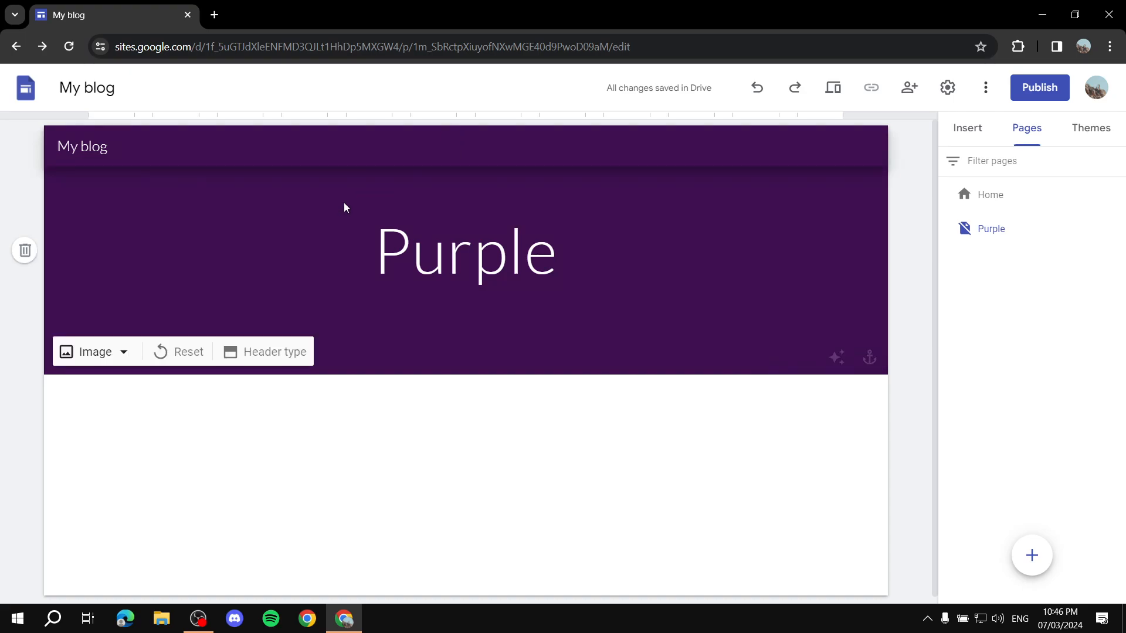
# Step: Make the "Purple" title in the page header bold
pyautogui.click(540, 267)
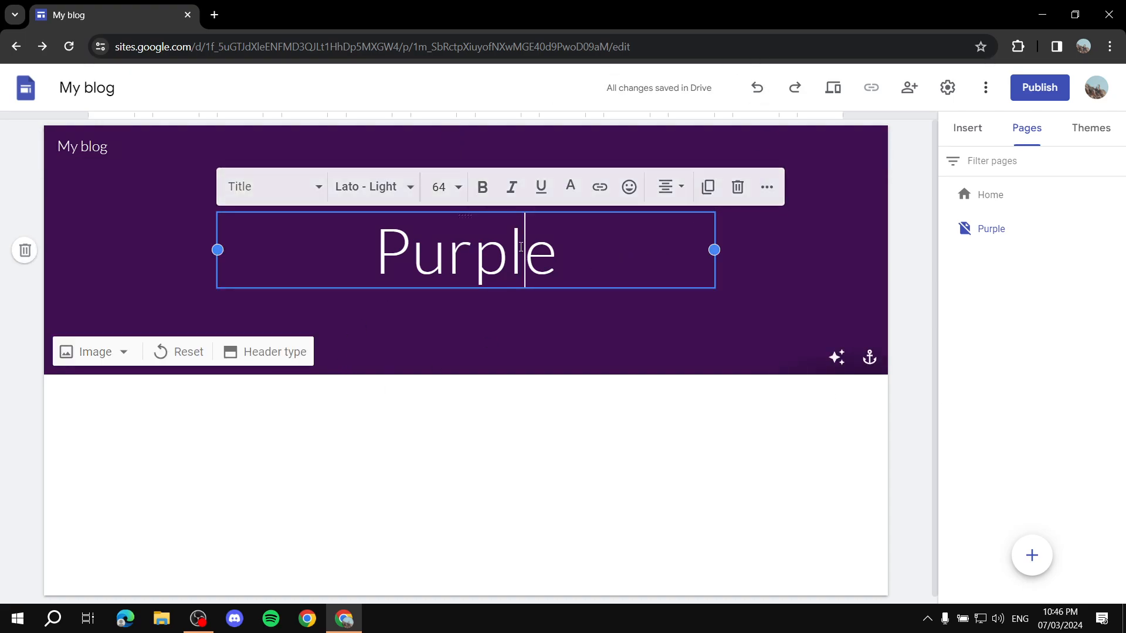
pyautogui.doubleClick(540, 267)
pyautogui.click(482, 189)
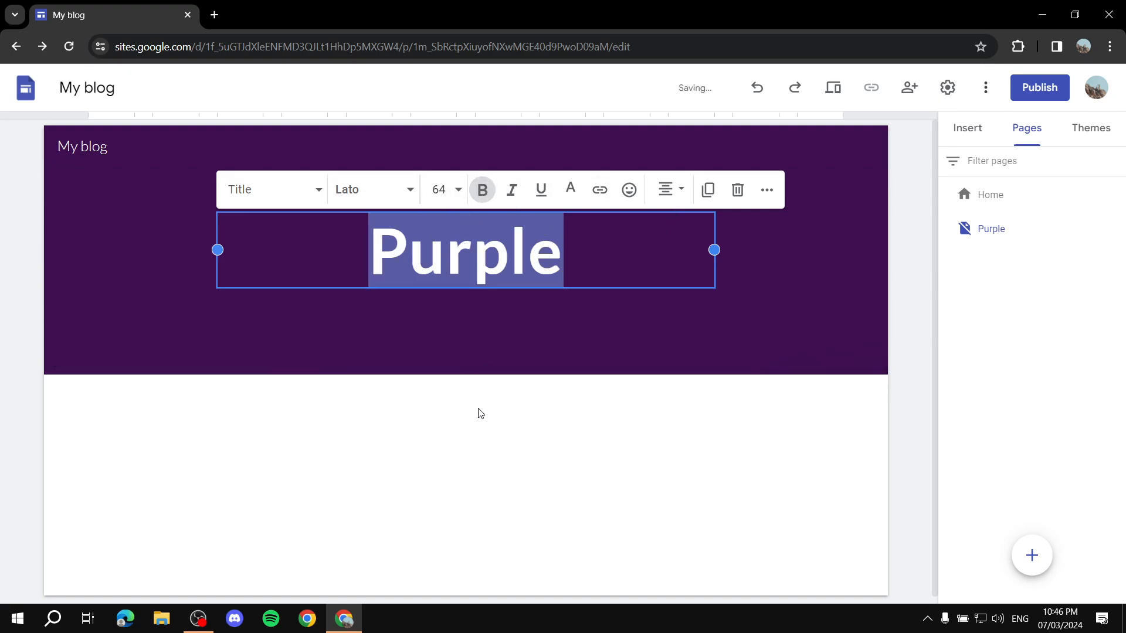
# Step: Set the font of the "Purple" header title to Arial
pyautogui.click(368, 188)
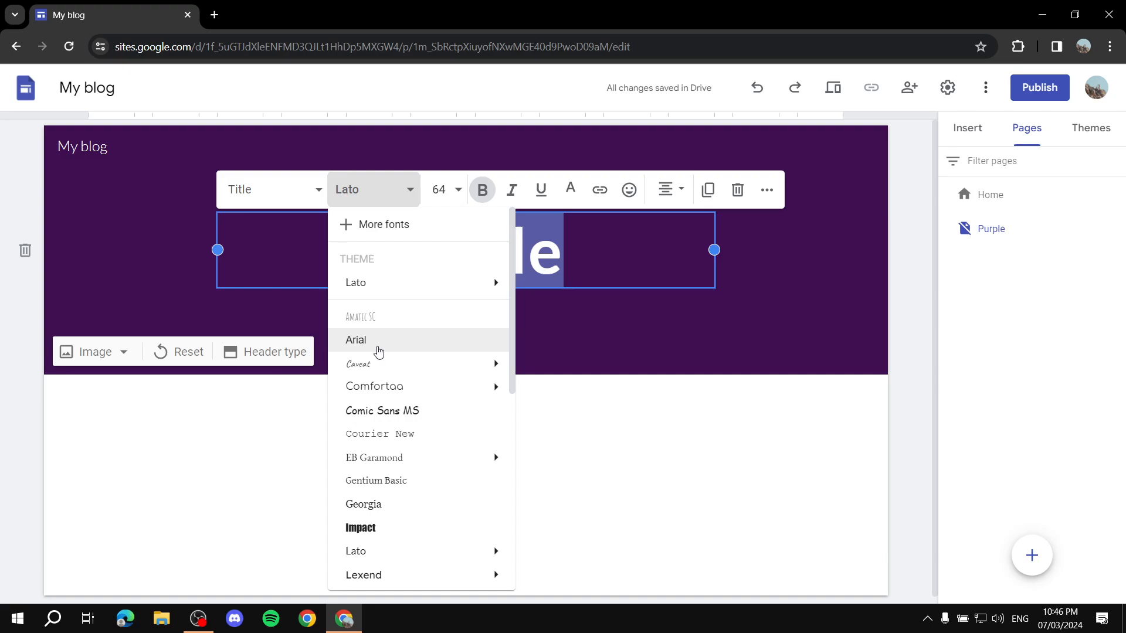
pyautogui.click(375, 341)
pyautogui.click(510, 434)
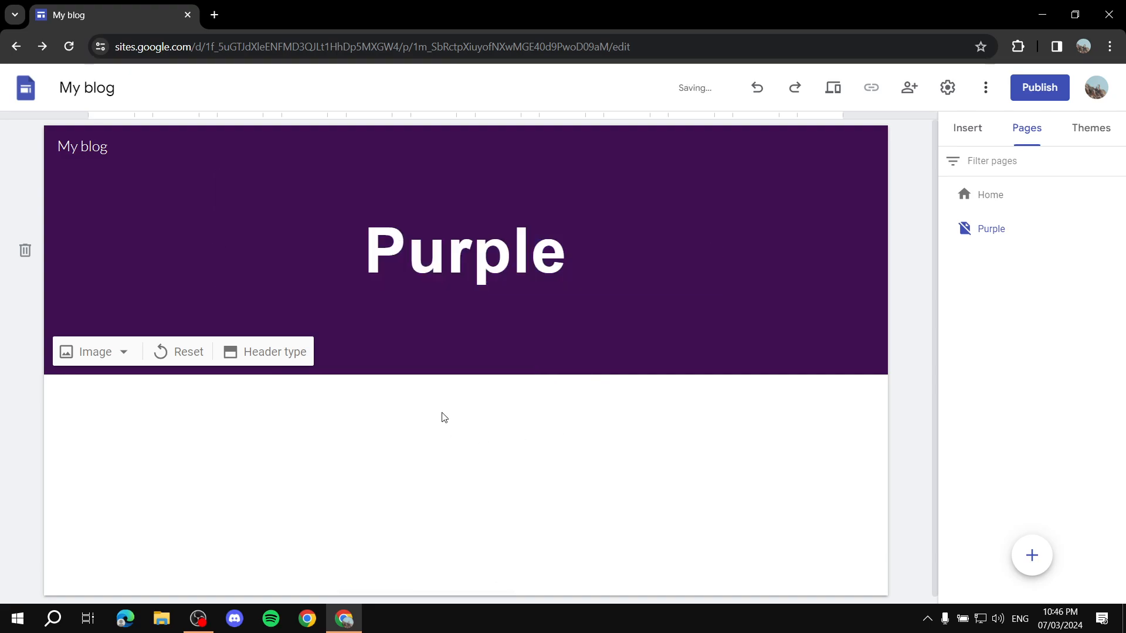
# Step: Upload the purple image below the Purple page's header and resize it into a wide rectangle spanning the middle of the page
pyautogui.click(968, 132)
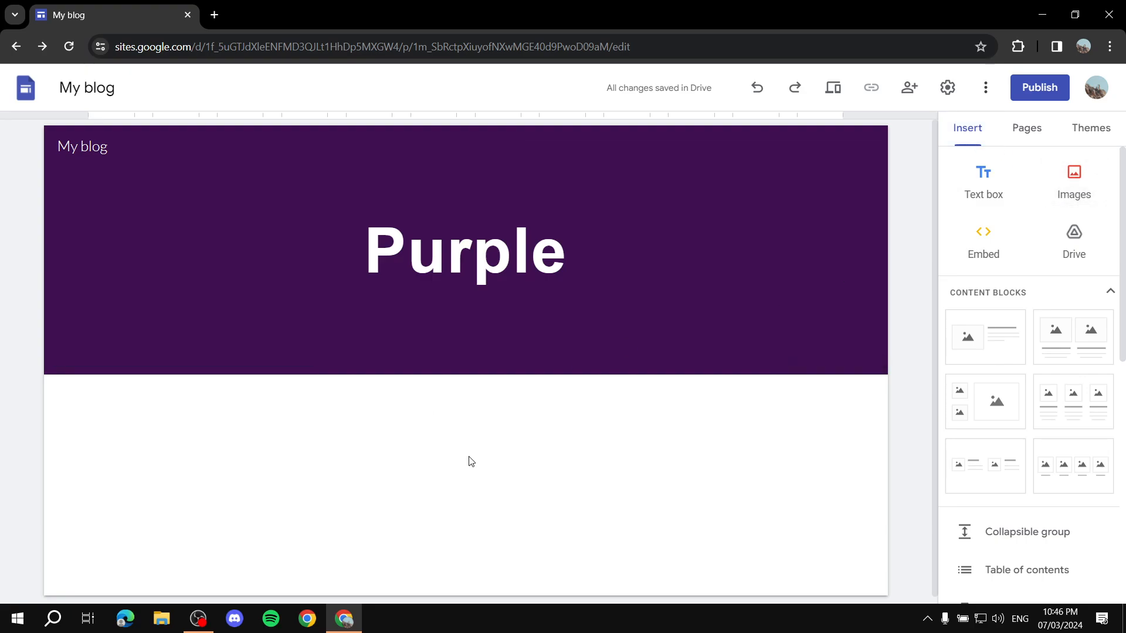
pyautogui.click(1076, 185)
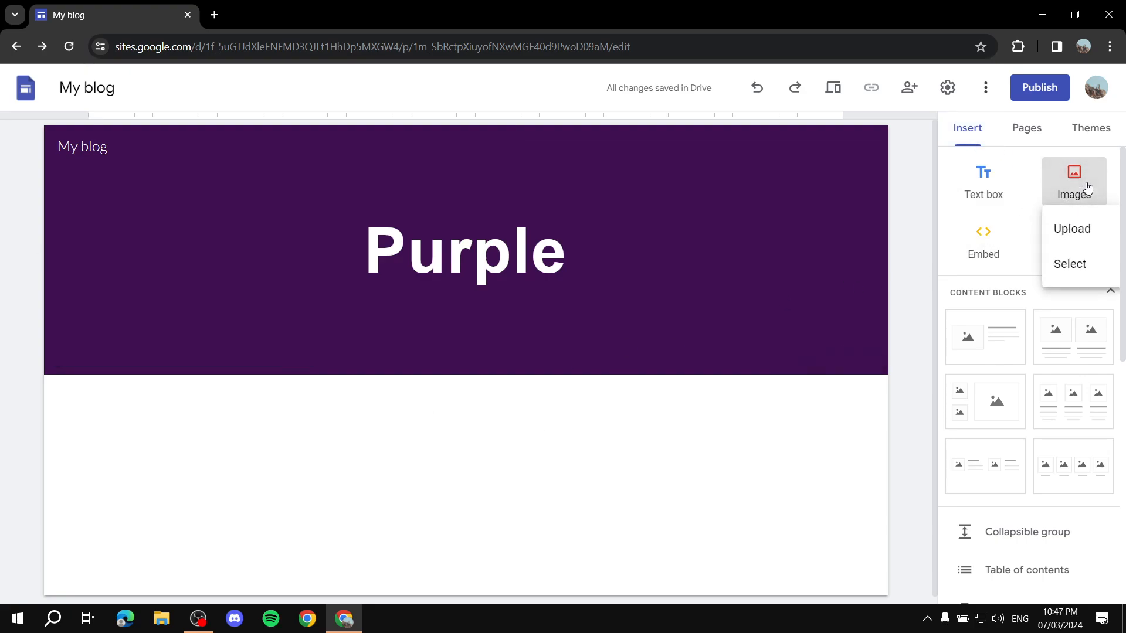
pyautogui.click(1077, 235)
pyautogui.doubleClick(367, 370)
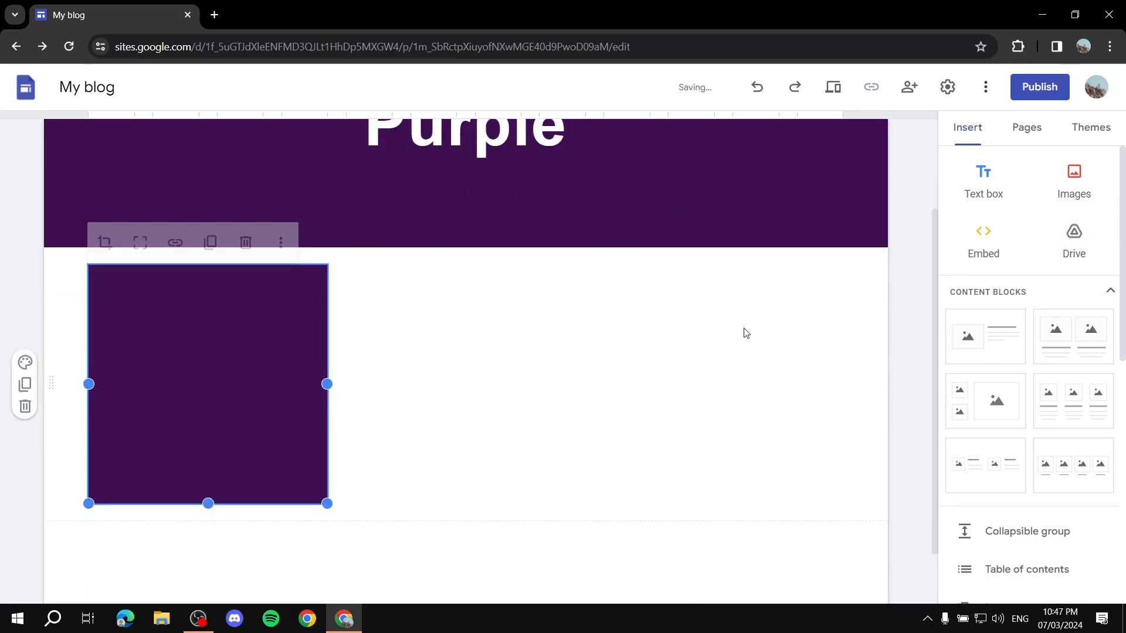
pyautogui.moveTo(329, 315); pyautogui.dragTo(456, 276)
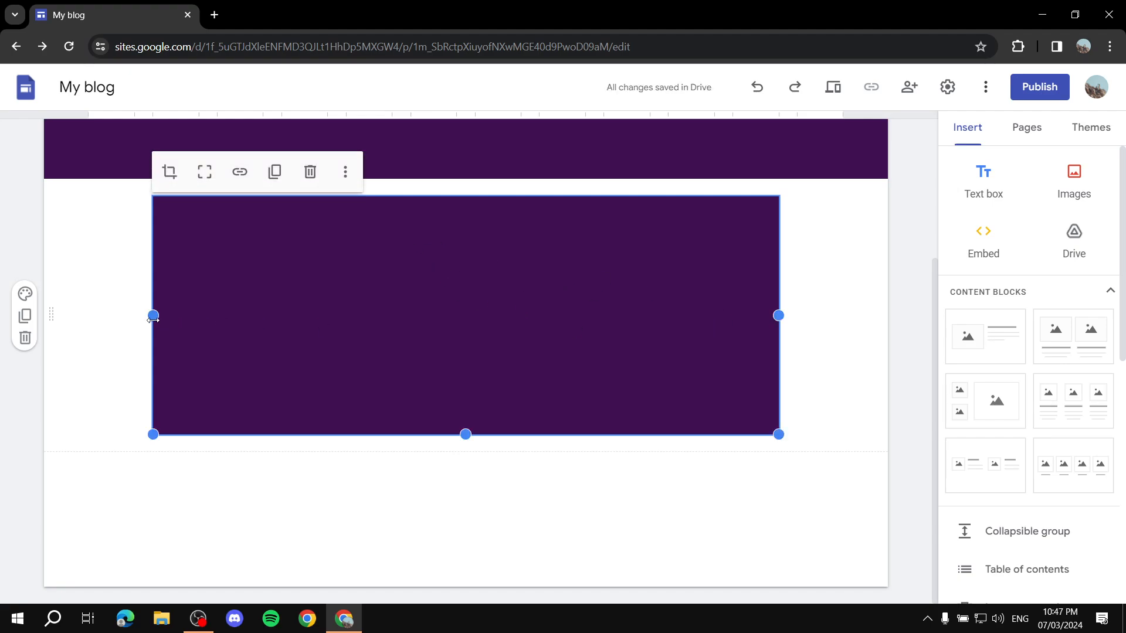
pyautogui.moveTo(153, 316); pyautogui.dragTo(220, 317)
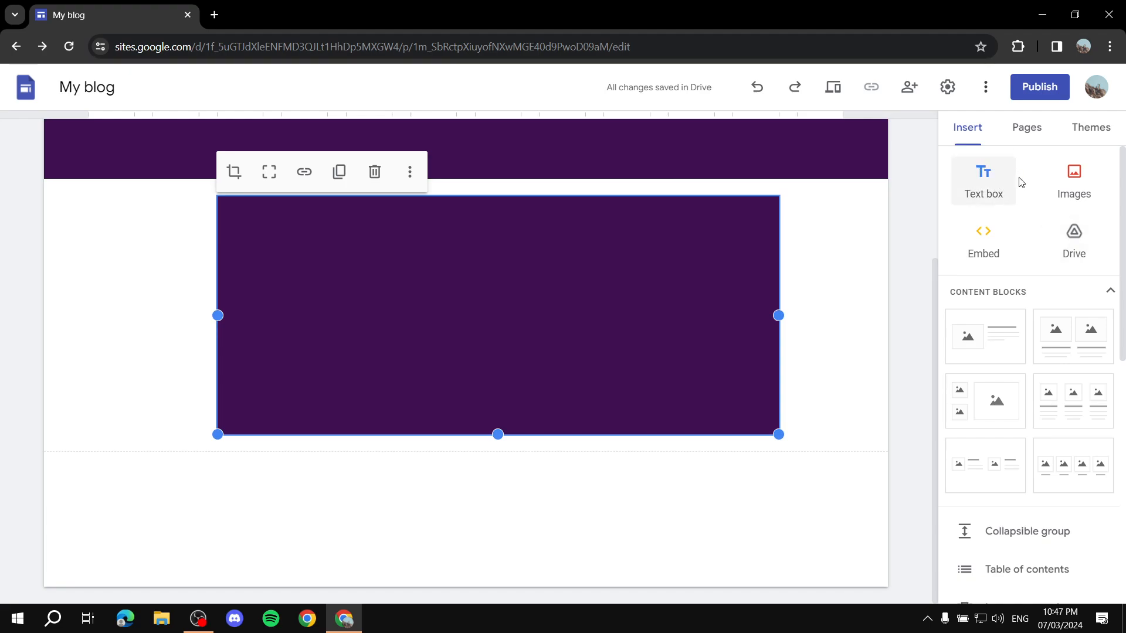
pyautogui.click(520, 513)
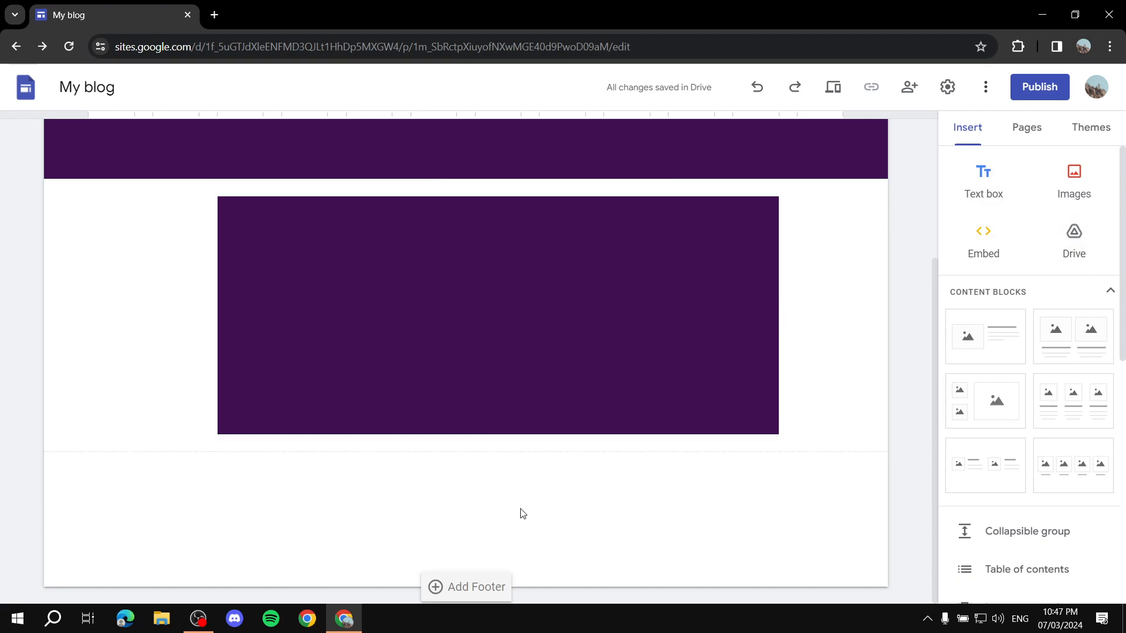
# Step: Add a text box below the wide image and fill it with several lines of placeholder text starting with "WJATNAJWTNOAJTNAWTA"
pyautogui.click(985, 183)
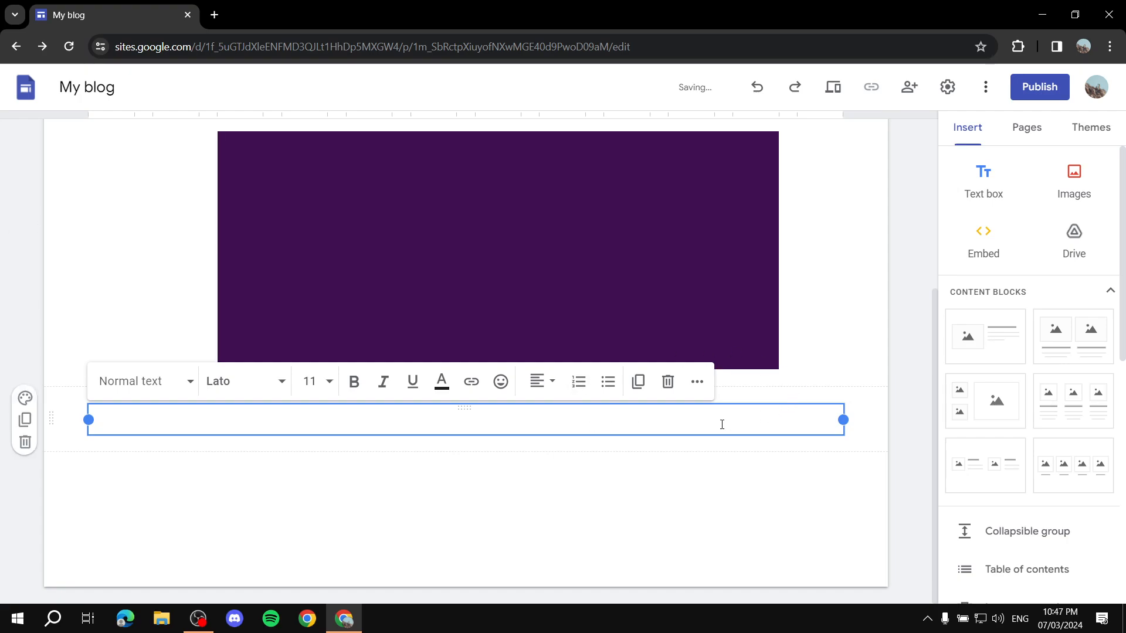
pyautogui.write('WJATNAJWTNOAJTNAWTA')
pyautogui.write('TVAWVTB ABWVTA WTBA WBTA WB')
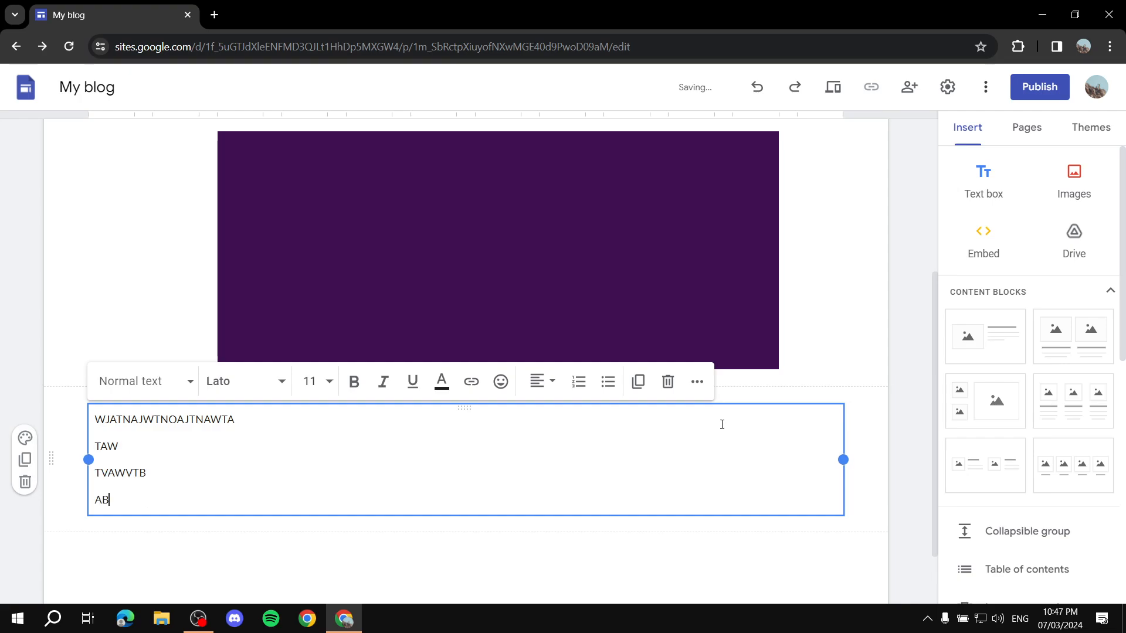
pyautogui.write('  WTBA TWBA BTA WB DY D YB')
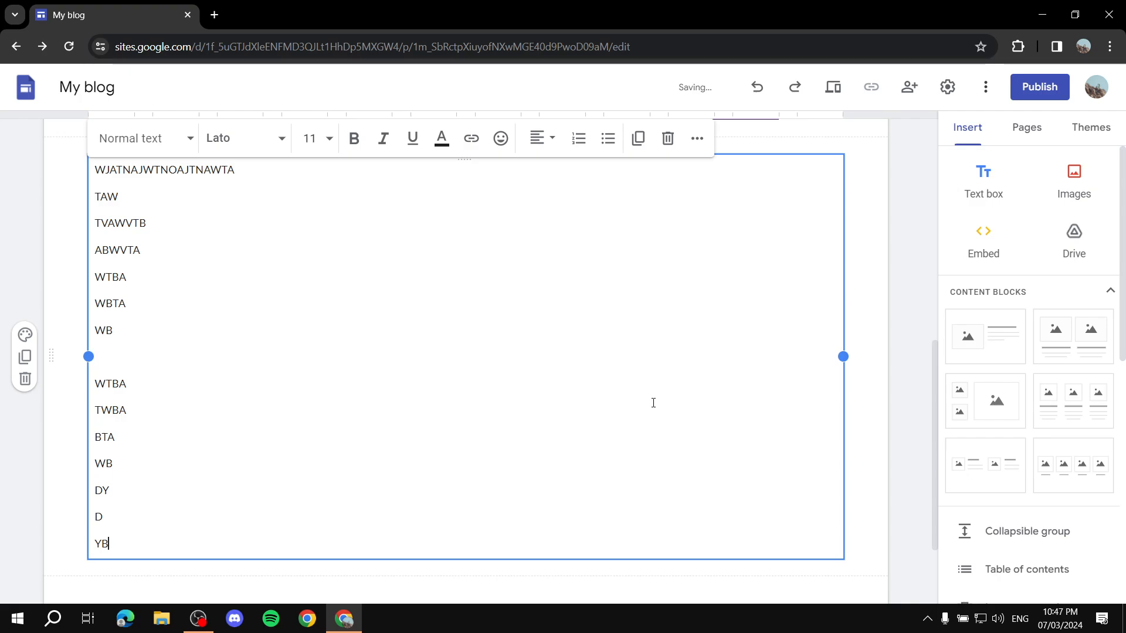
pyautogui.click(578, 582)
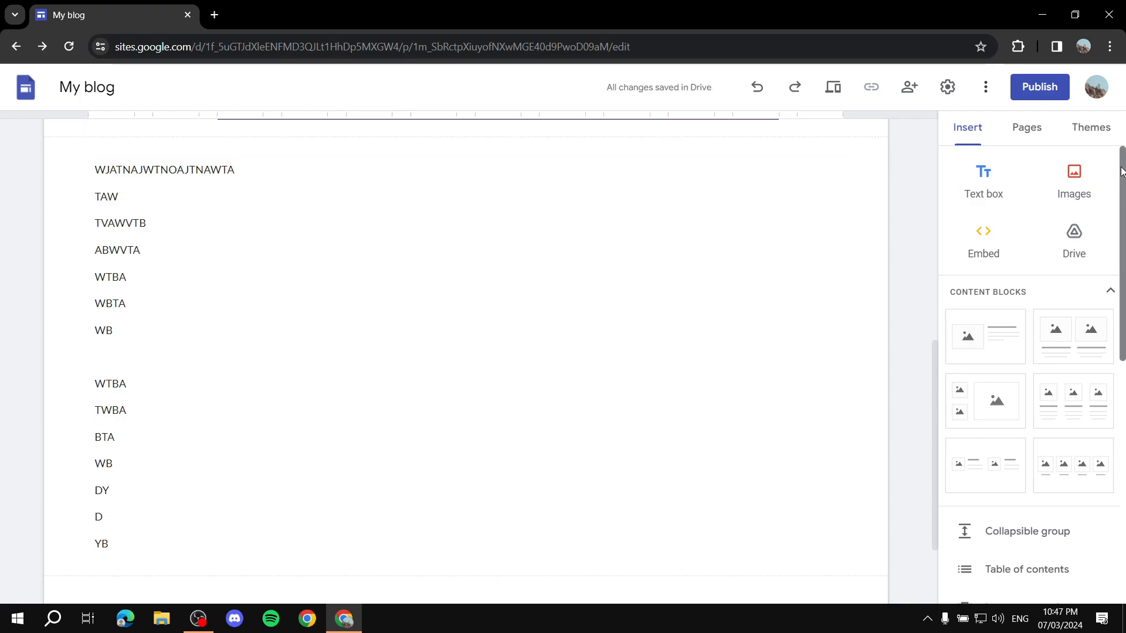
# Step: Insert a content block with one image beside a heading and body text below the placeholder text
pyautogui.scroll(-5, 1028, 307)
pyautogui.scroll(5, 983, 217)
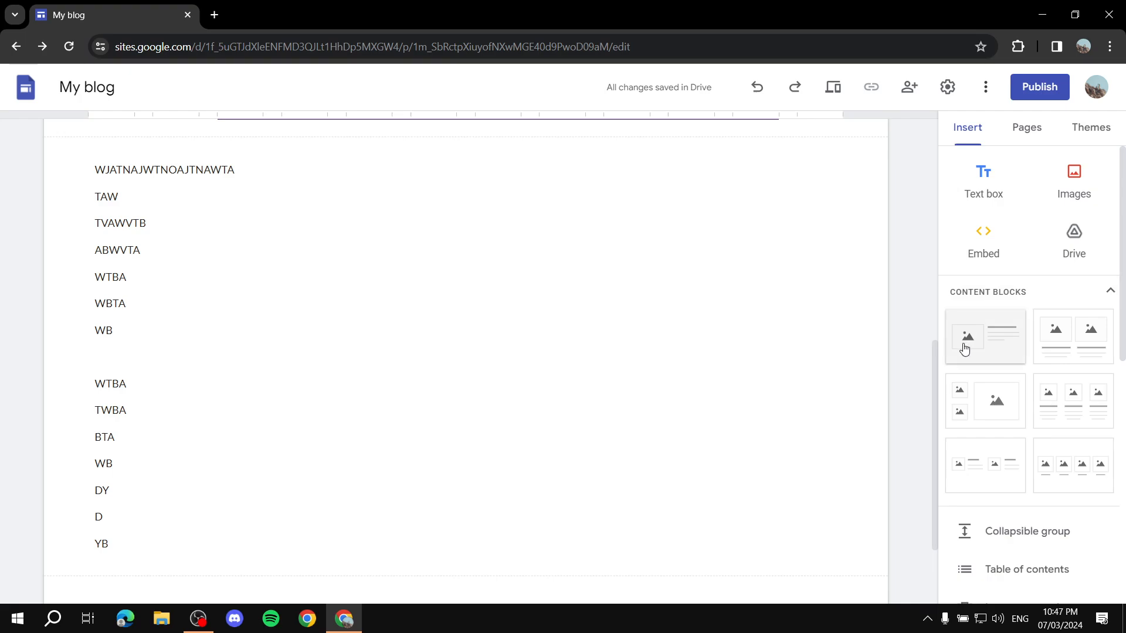
pyautogui.click(966, 340)
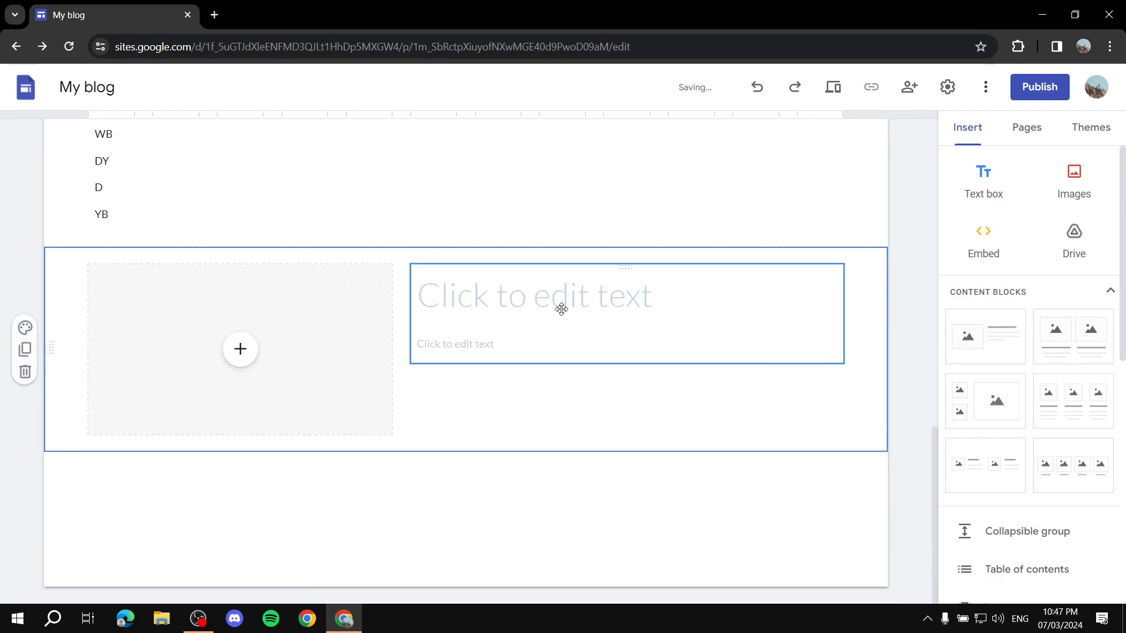
pyautogui.click(236, 357)
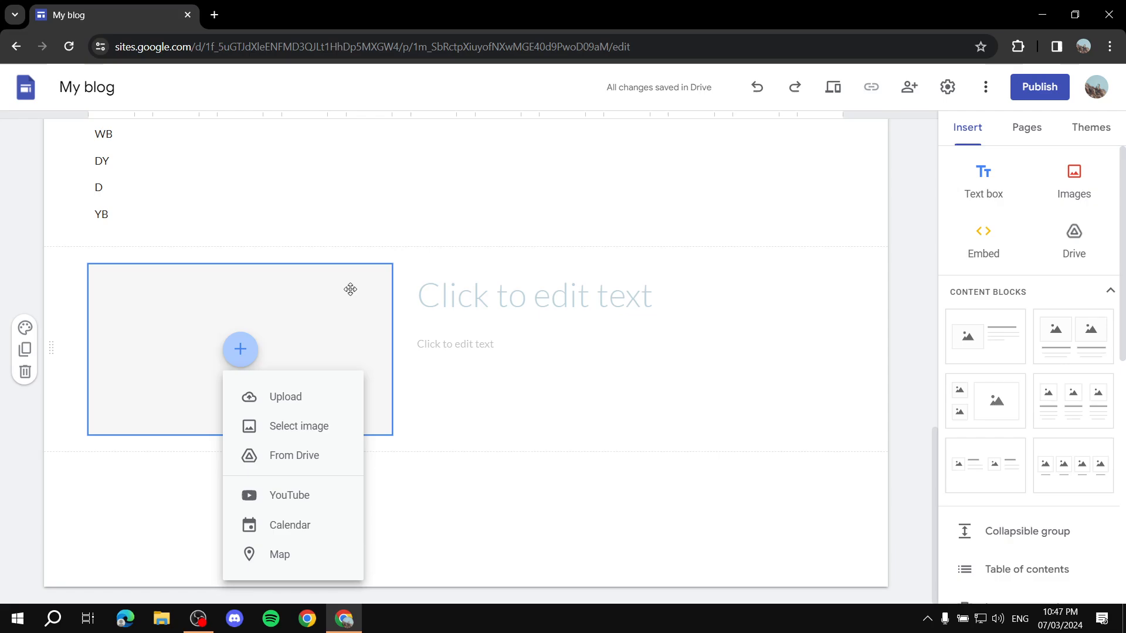
pyautogui.click(287, 426)
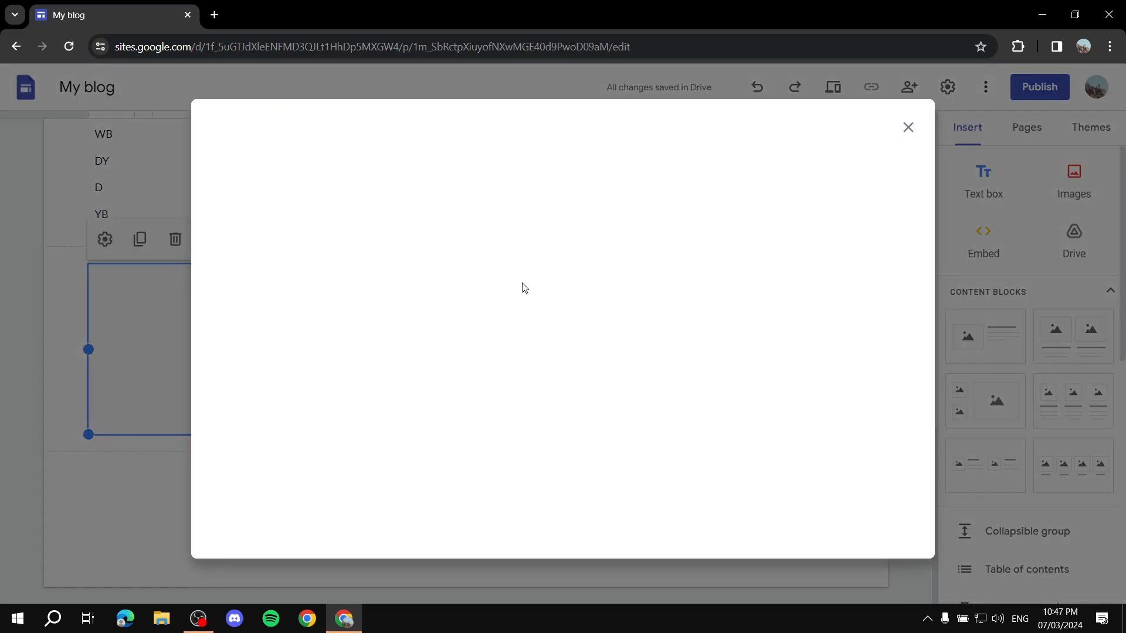
pyautogui.click(909, 127)
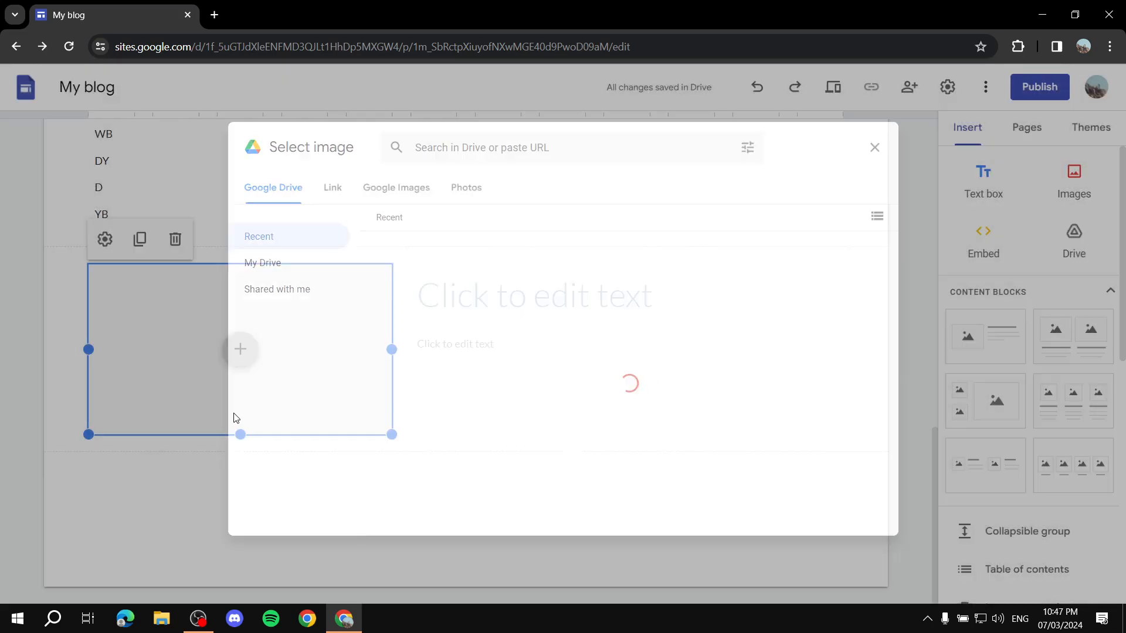
# Step: Upload the purple image from the computer into the new content block's image placeholder
pyautogui.click(240, 350)
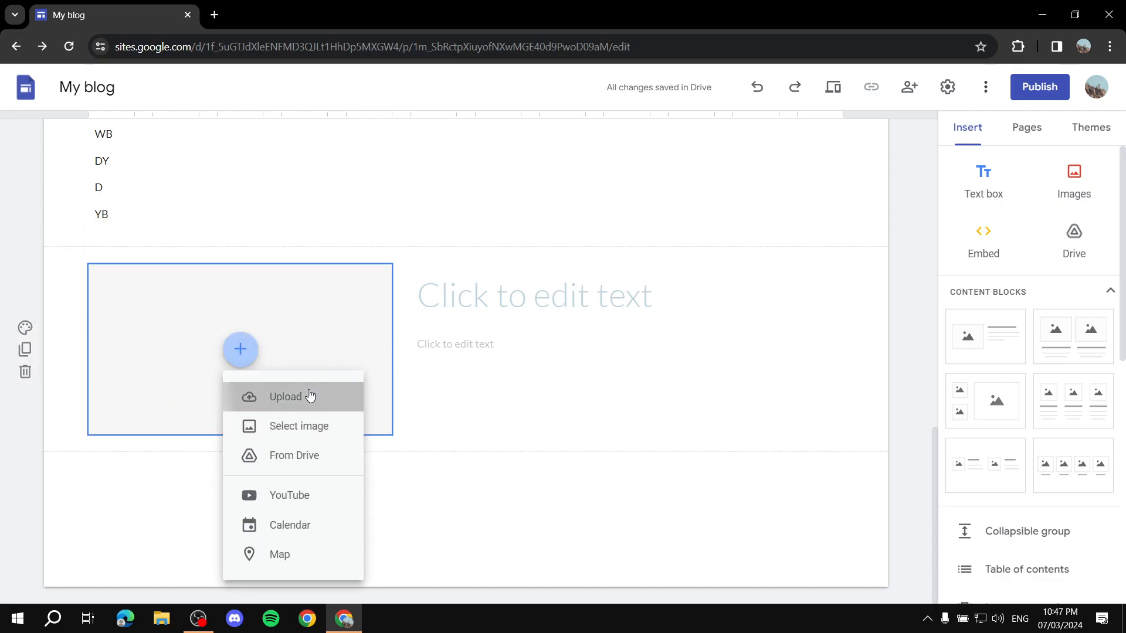
pyautogui.click(309, 394)
pyautogui.doubleClick(352, 351)
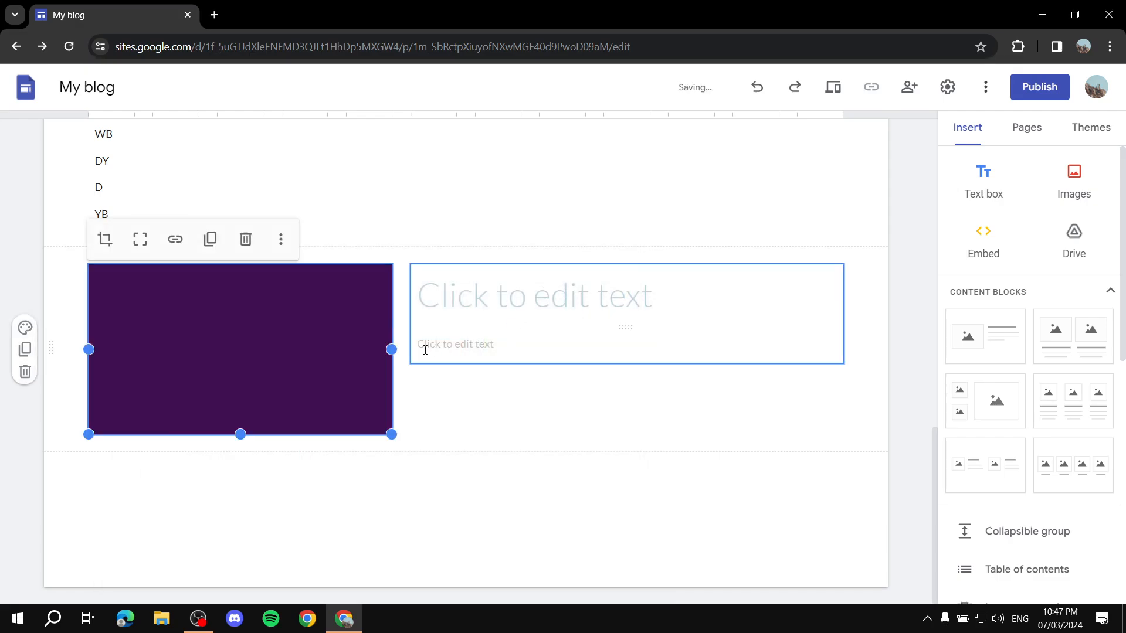
# Step: Enter "Purple" as the content block's heading, color it bright purple and make it bold
pyautogui.click(497, 296)
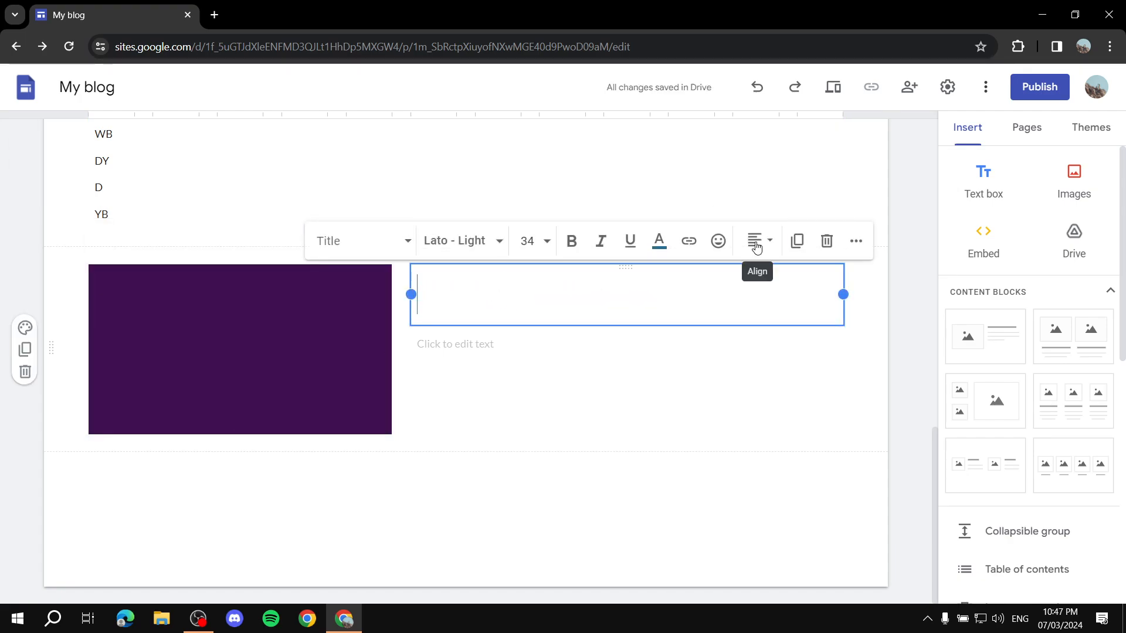
pyautogui.write('Purple')
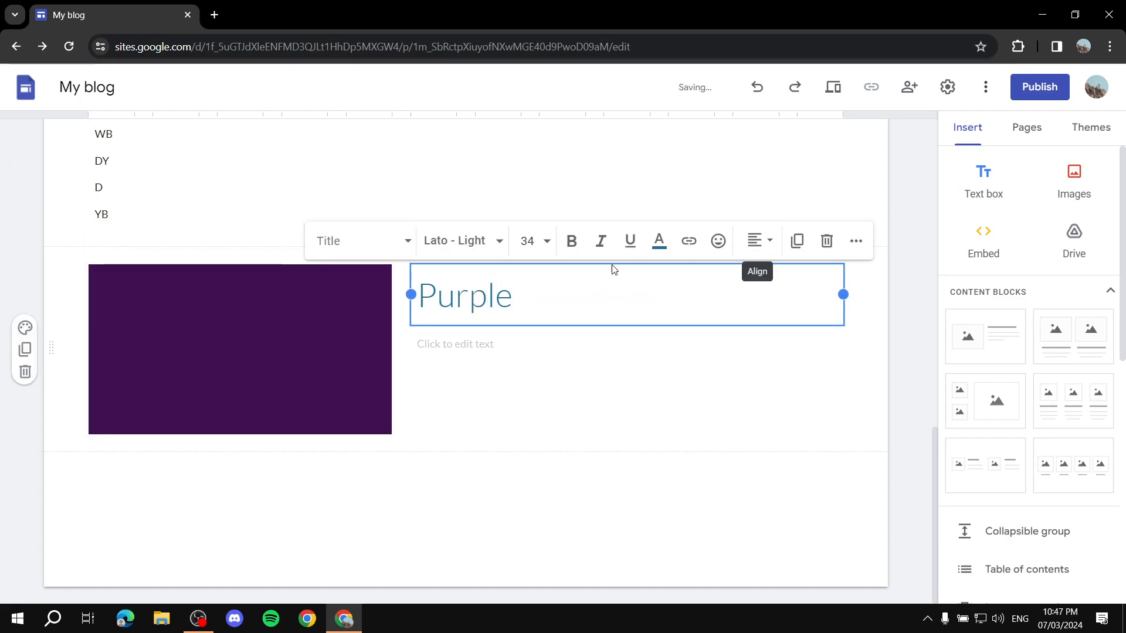
pyautogui.doubleClick(488, 295)
pyautogui.click(659, 241)
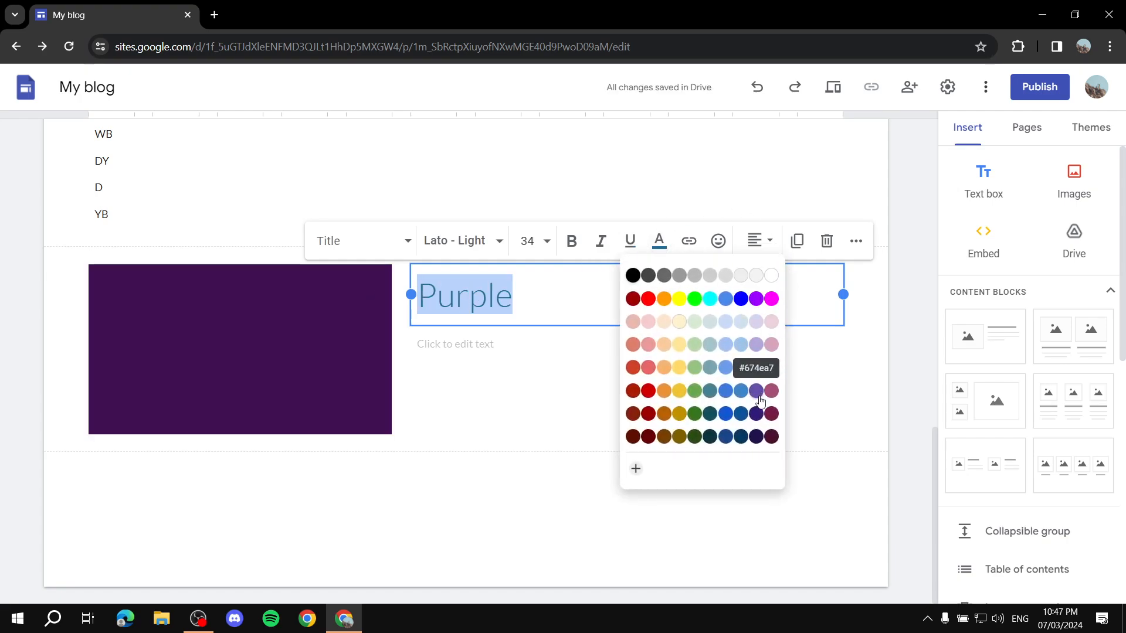
pyautogui.click(756, 299)
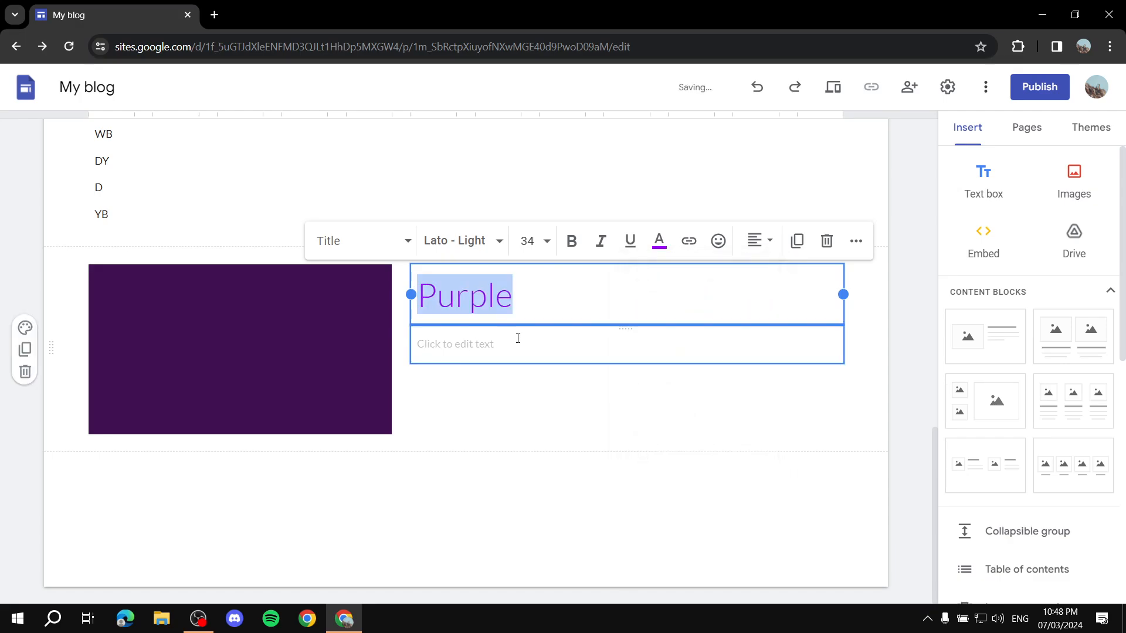
pyautogui.hotkey('ctrl', 'b')
# Step: Enter "Here's the color purple." as the body text under the content block's heading
pyautogui.click(534, 349)
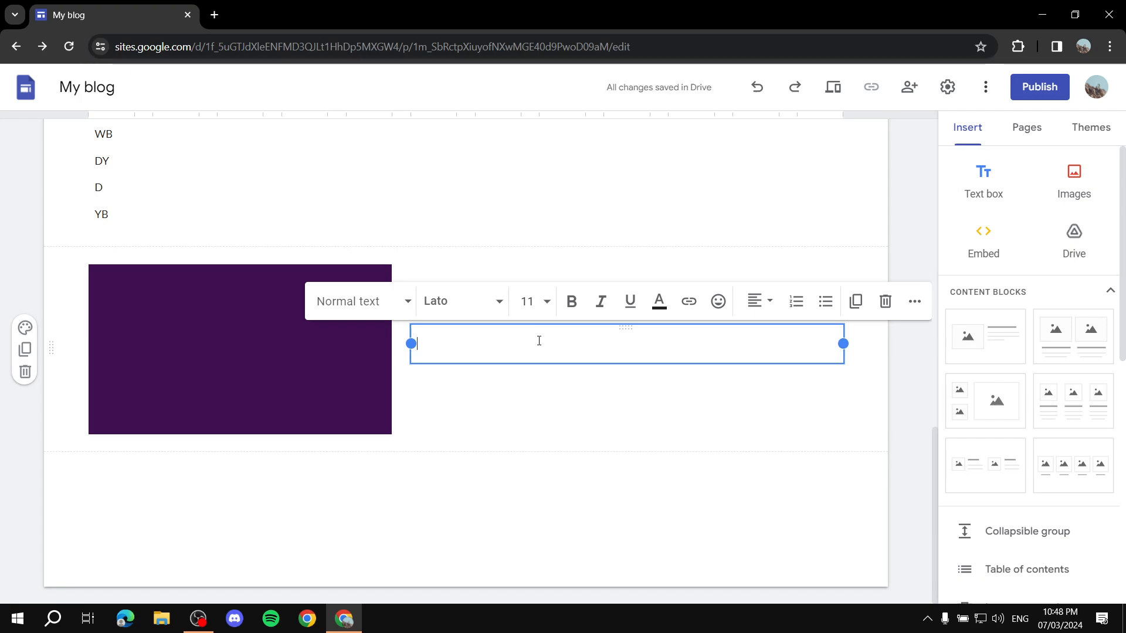
pyautogui.write('Hre')
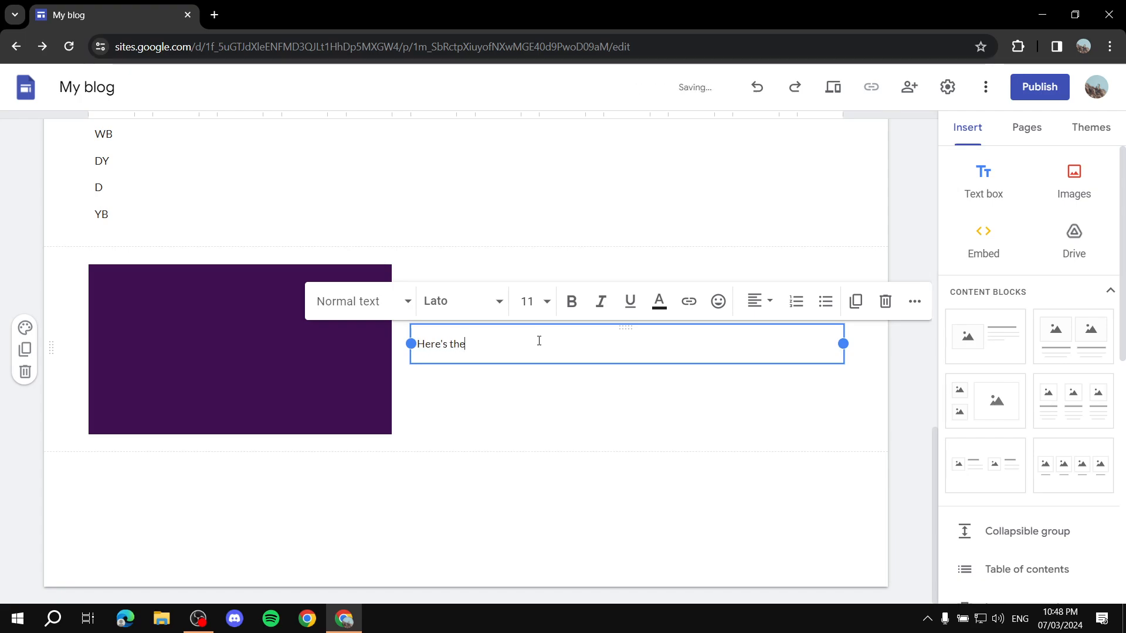
pyautogui.write("e's the color purple.")
pyautogui.click(557, 420)
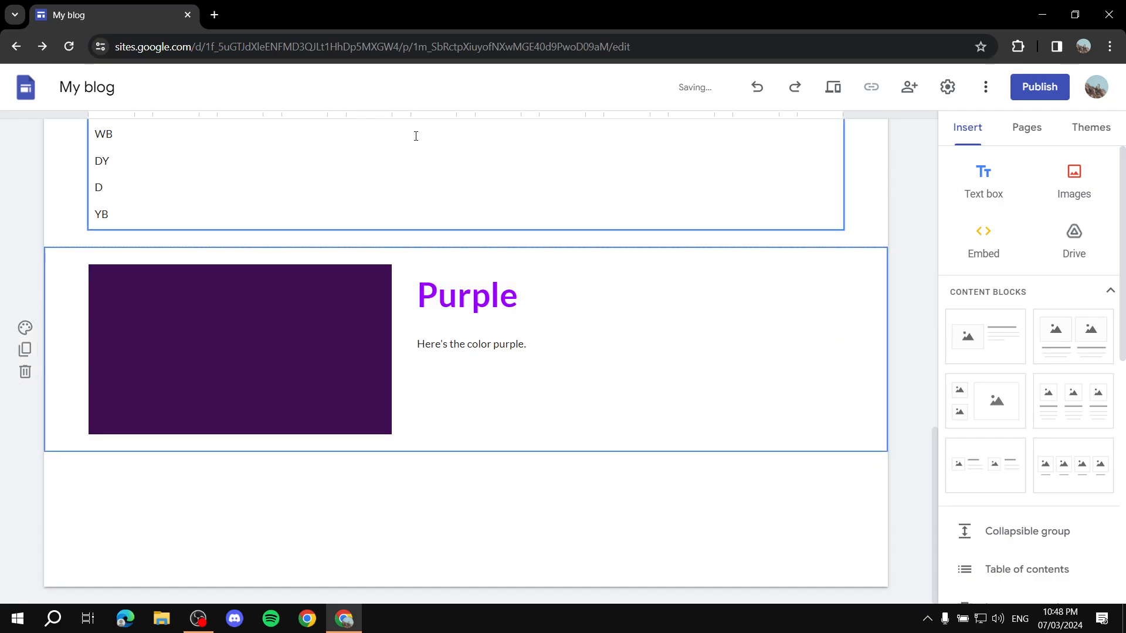
# Step: Review the Purple page's content and the other elements that can be inserted, such as content blocks, image carousels and social links
pyautogui.scroll(6, 573, 332)
pyautogui.scroll(-5, 601, 264)
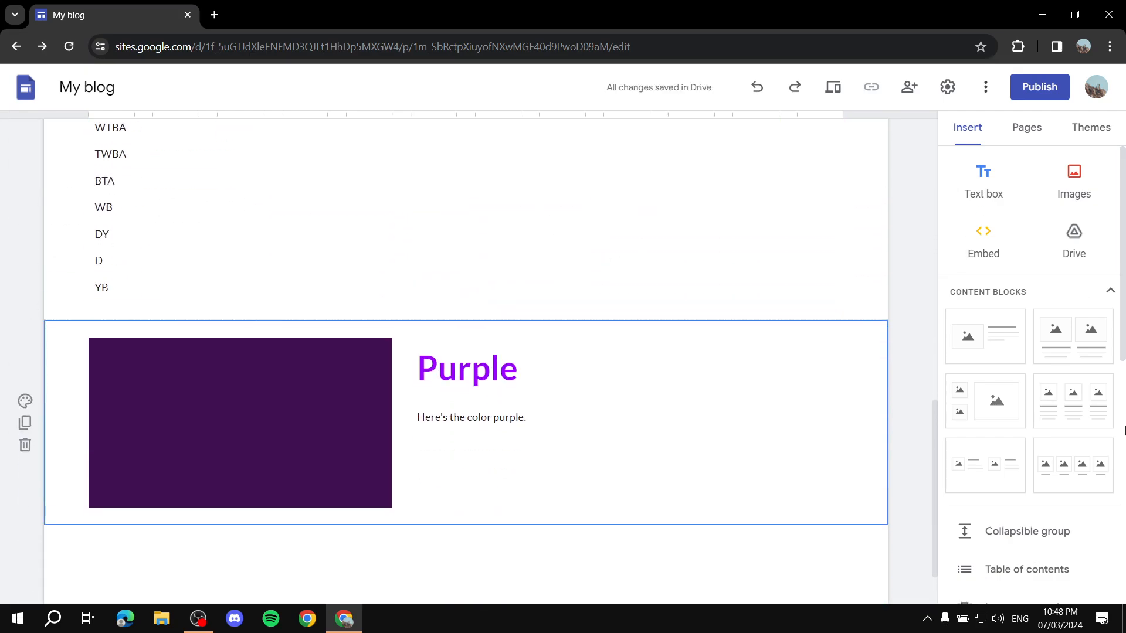
pyautogui.scroll(4, 706, 325)
pyautogui.scroll(-4, 997, 352)
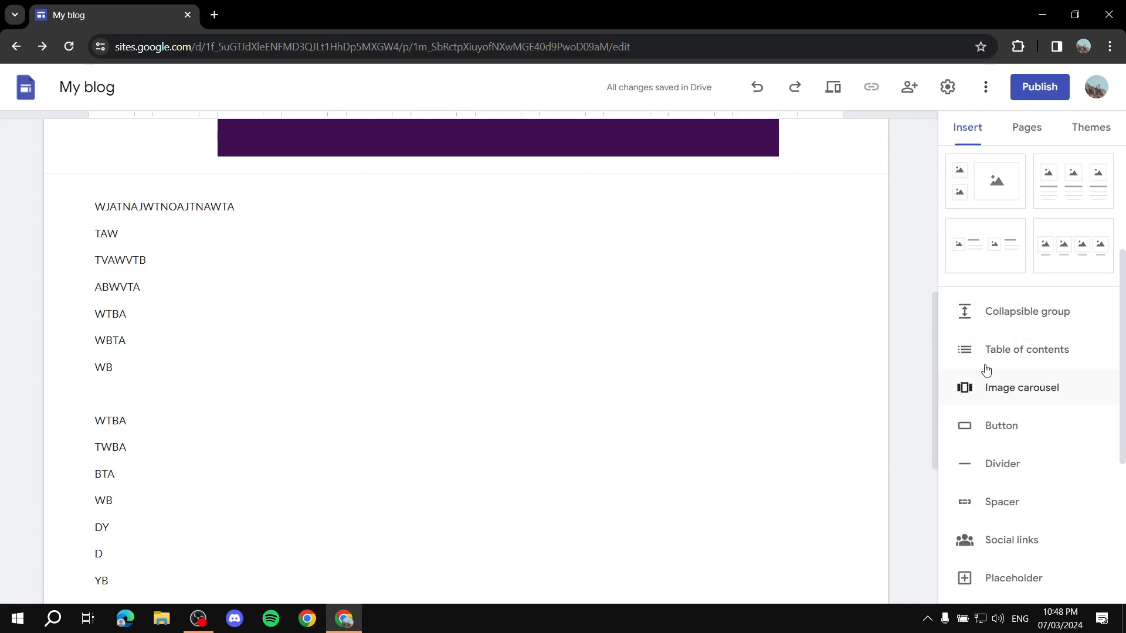
pyautogui.scroll(-2, 1050, 329)
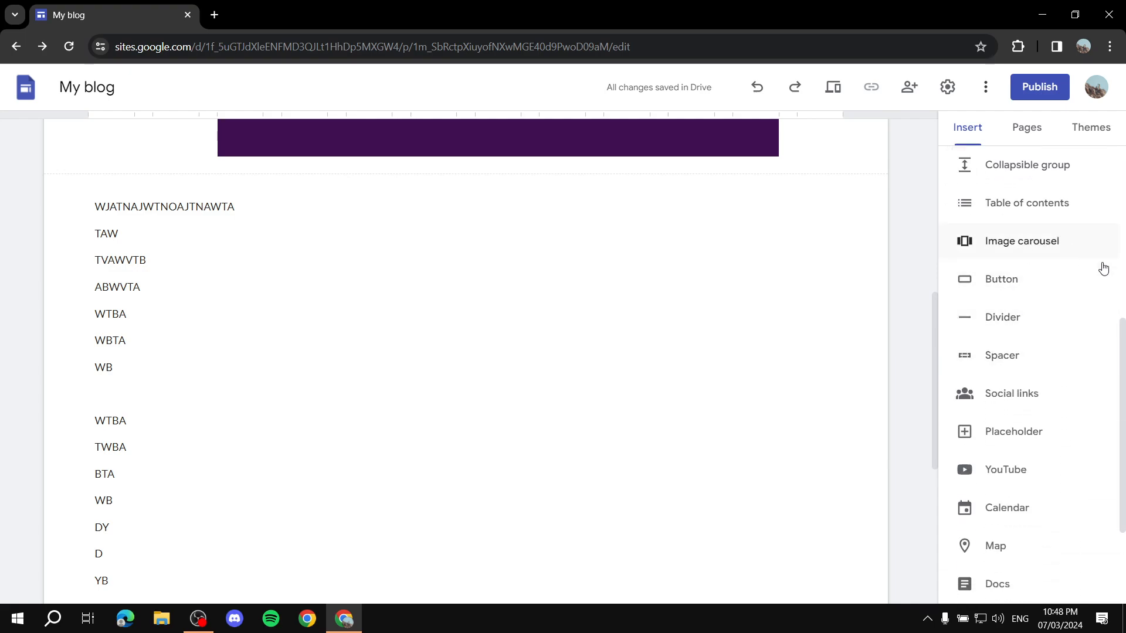
pyautogui.scroll(-3, 1084, 286)
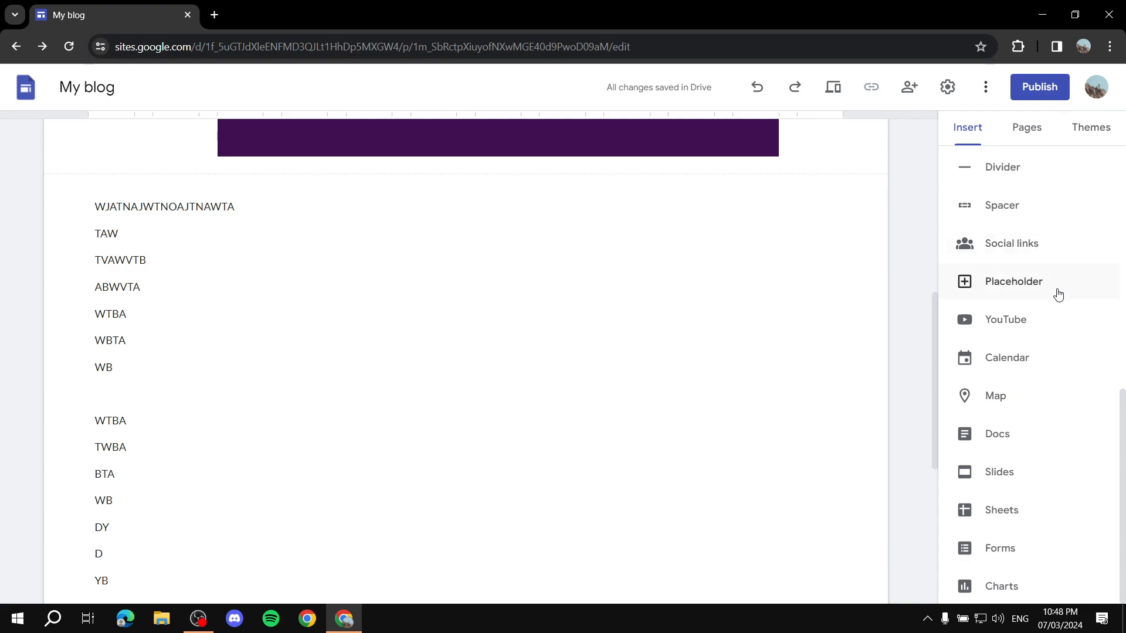
pyautogui.scroll(7, 1038, 365)
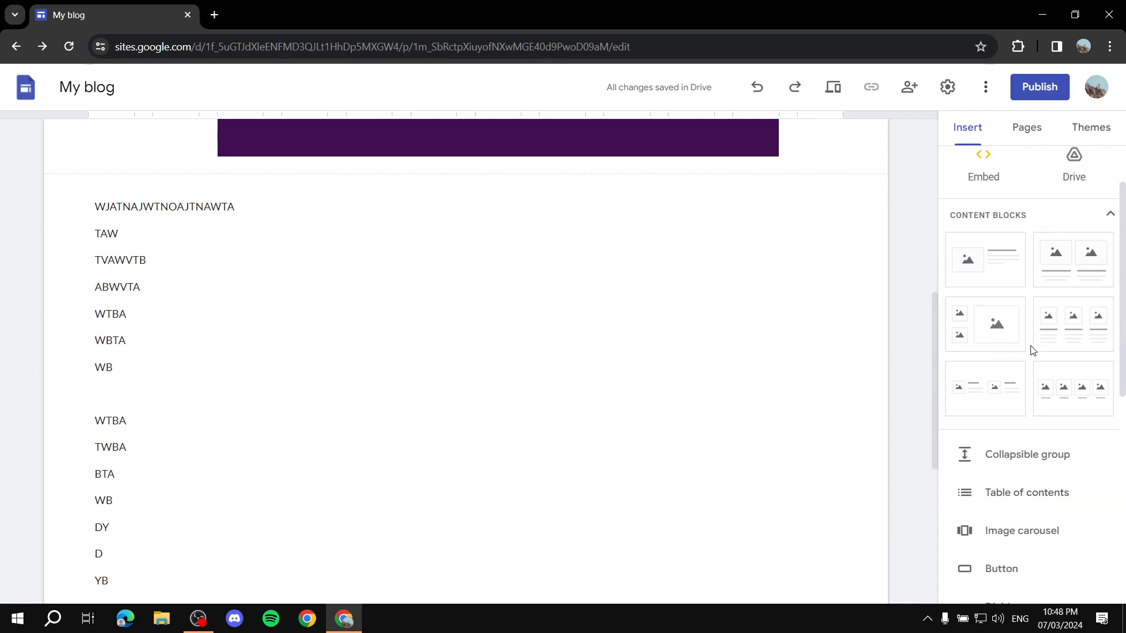
pyautogui.scroll(2, 1037, 384)
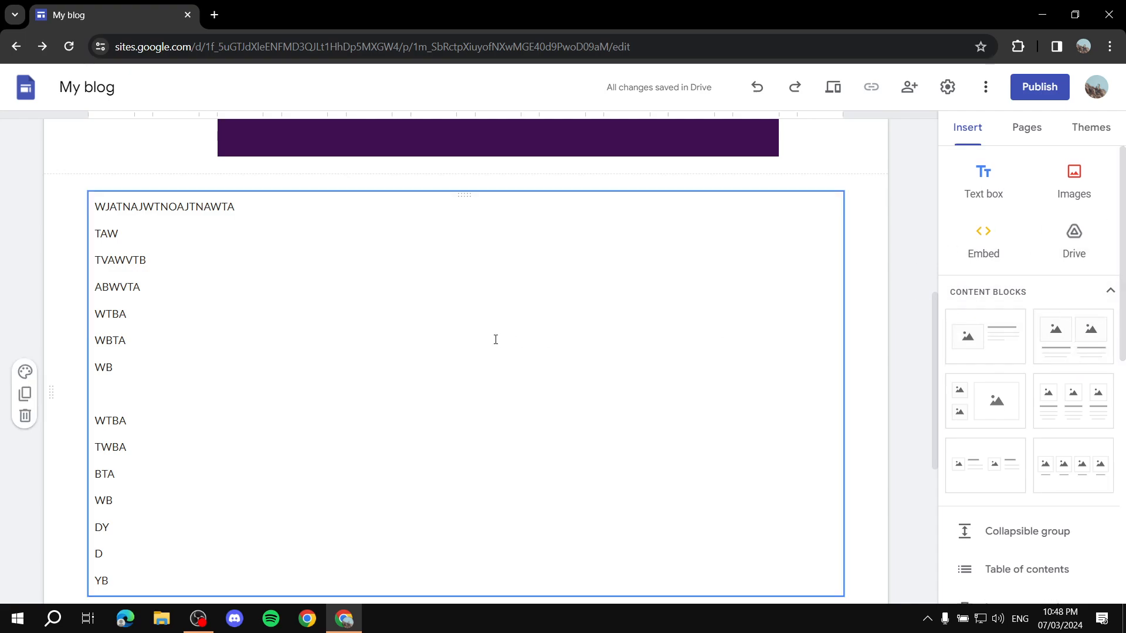
pyautogui.scroll(-6, 495, 339)
pyautogui.scroll(10, 643, 297)
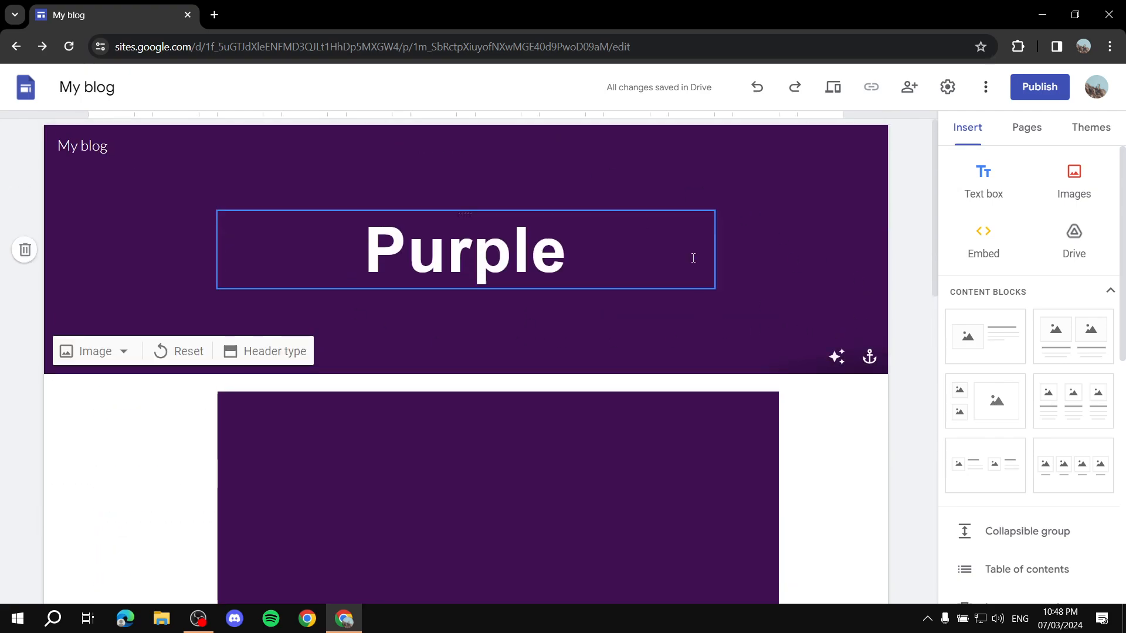
# Step: Return to the site's Home page for editing
pyautogui.click(1031, 126)
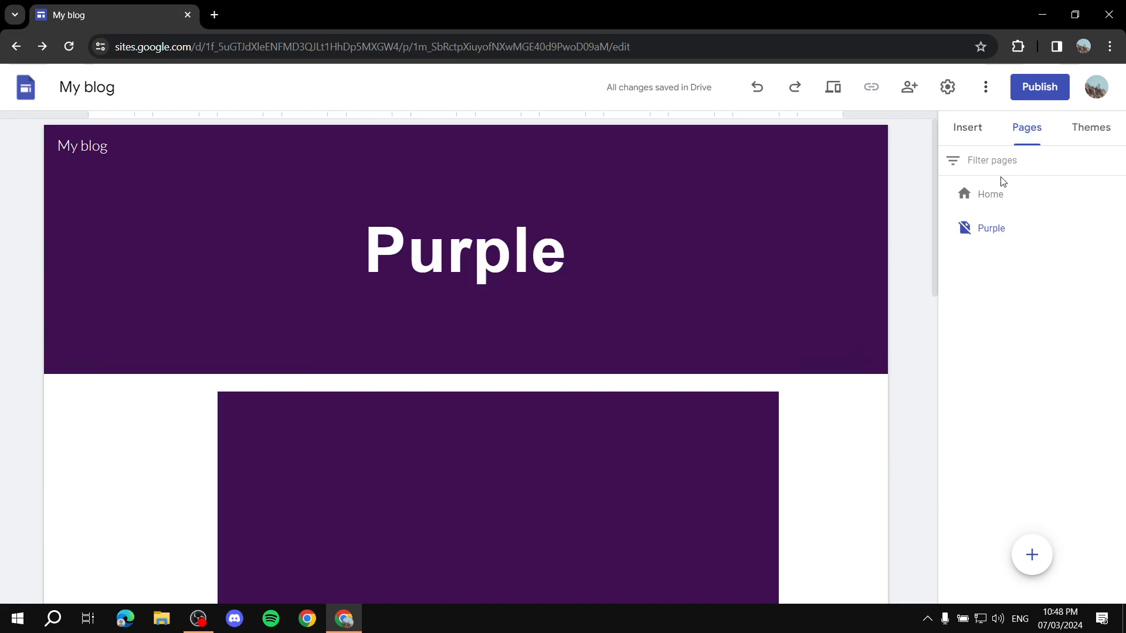
pyautogui.click(990, 200)
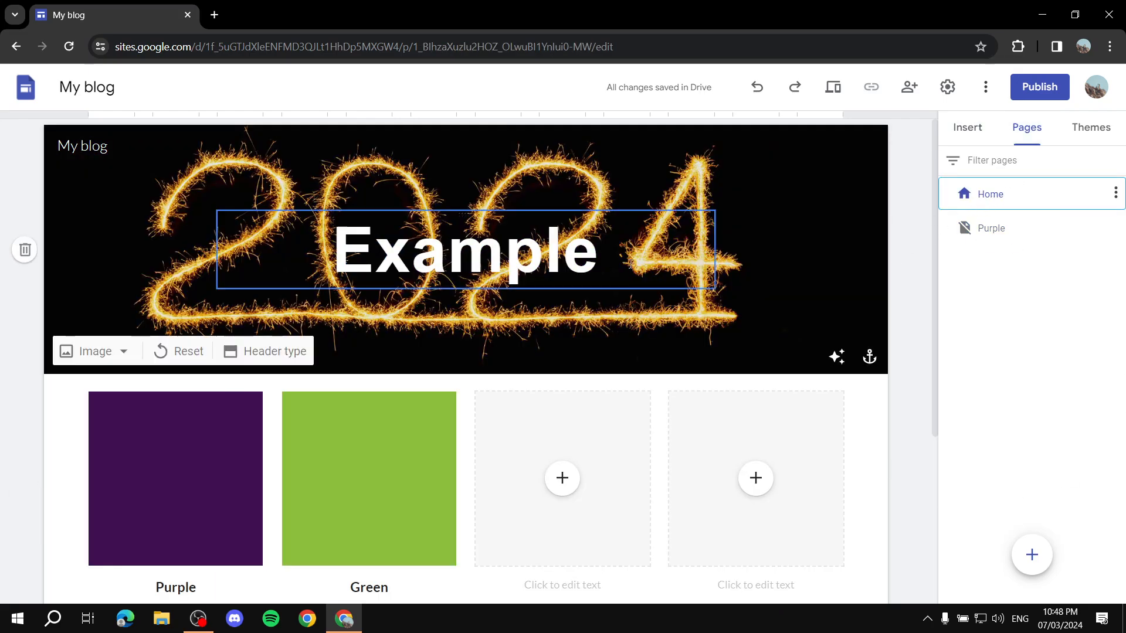
# Step: Link the "Purple" caption under the purple image to the site's Purple page
pyautogui.scroll(-4, 335, 284)
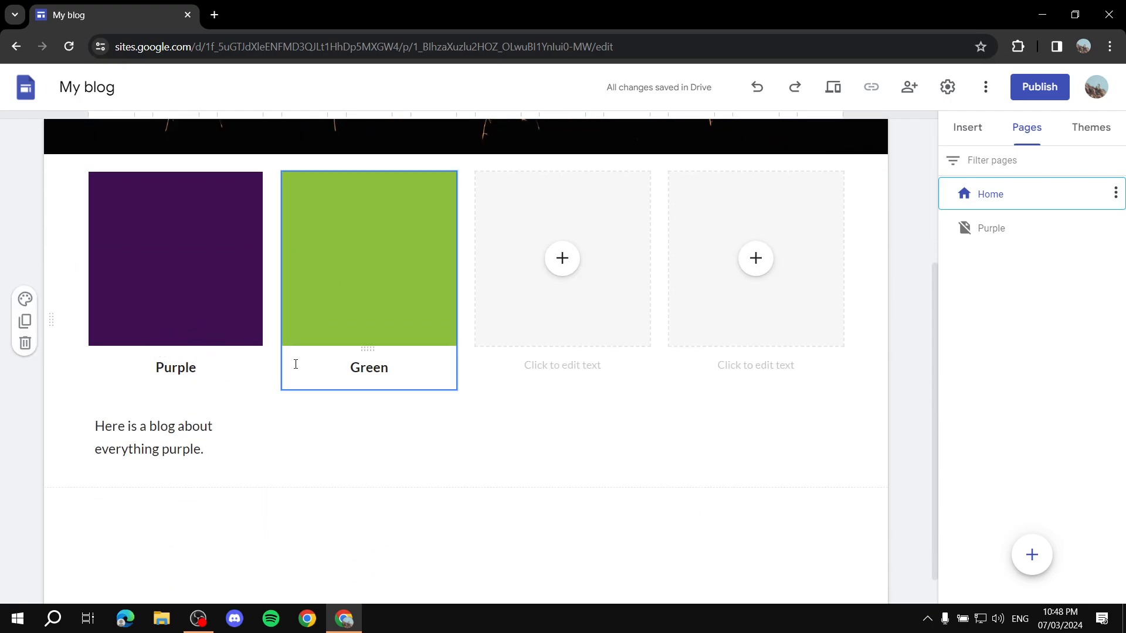
pyautogui.click(197, 371)
pyautogui.moveTo(197, 369); pyautogui.dragTo(154, 367)
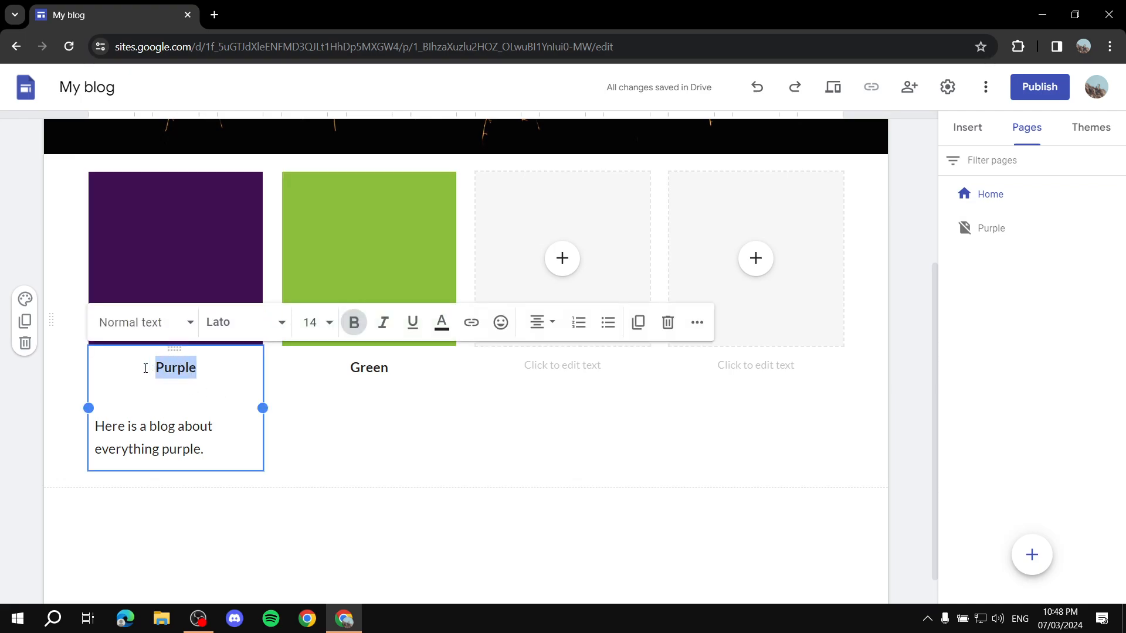
pyautogui.click(475, 330)
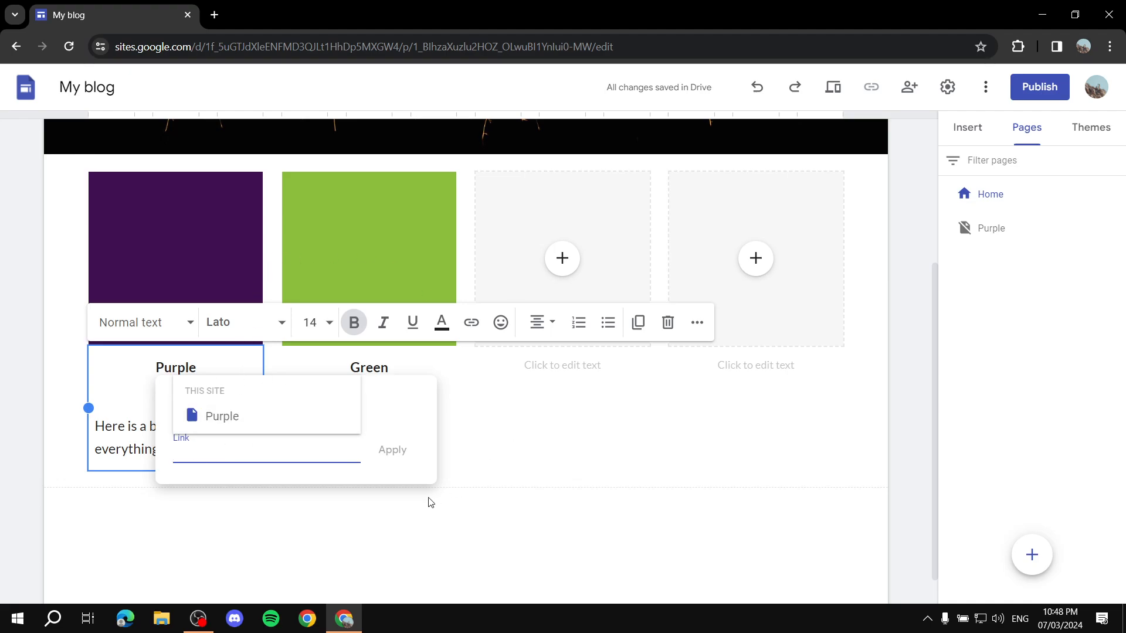
pyautogui.click(274, 421)
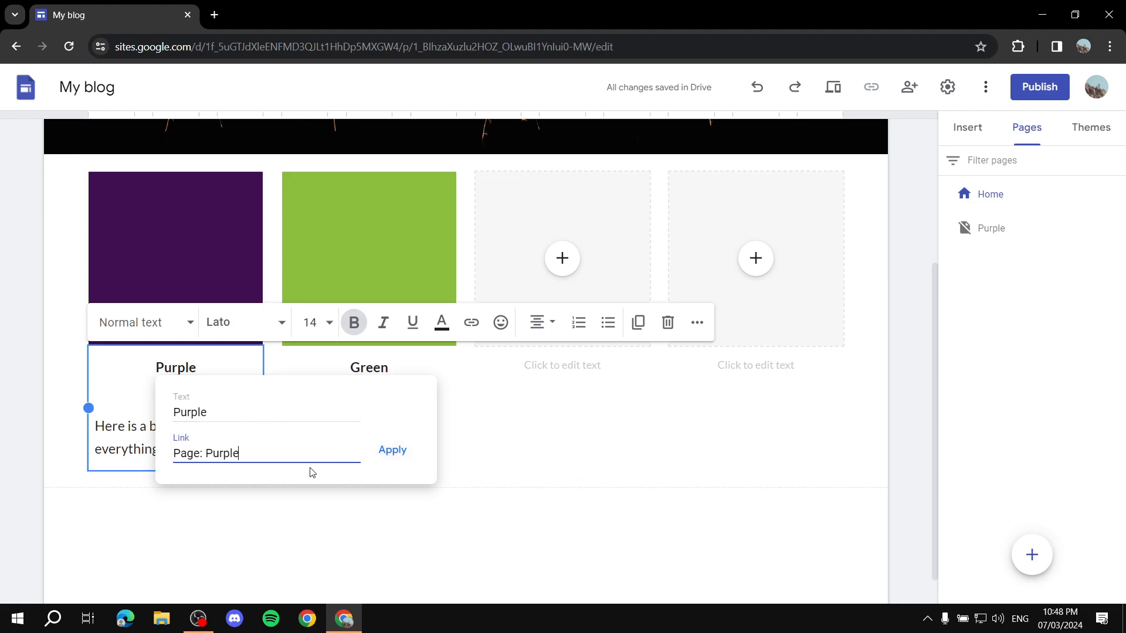
pyautogui.click(392, 460)
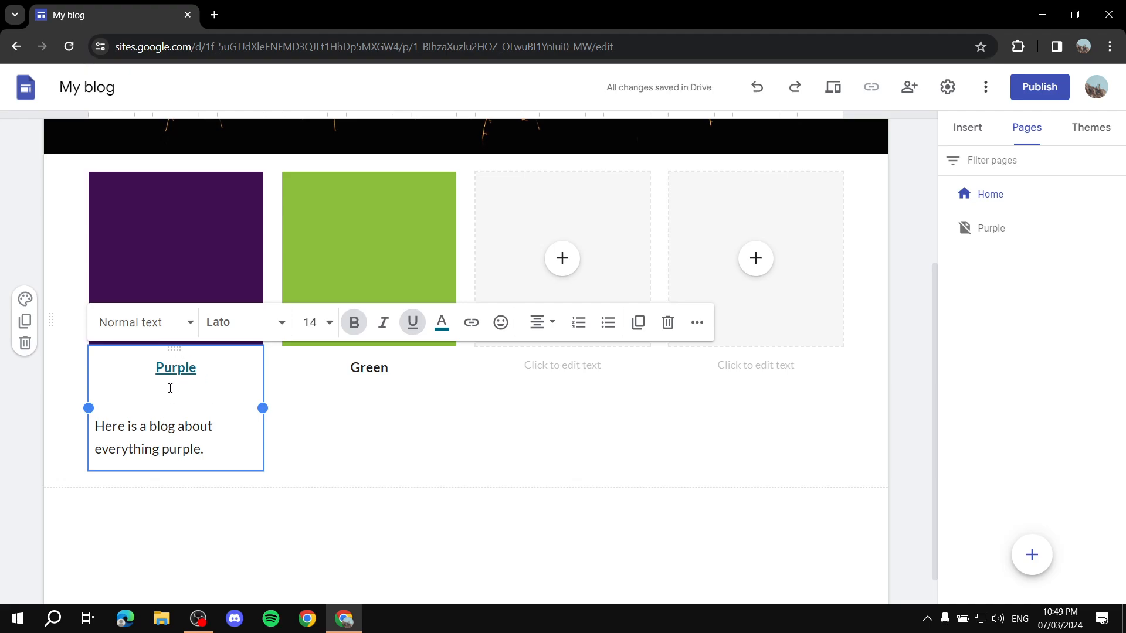
# Step: Add "Read more.." after the purple blog description and link those words to the site's Purple page
pyautogui.click(217, 450)
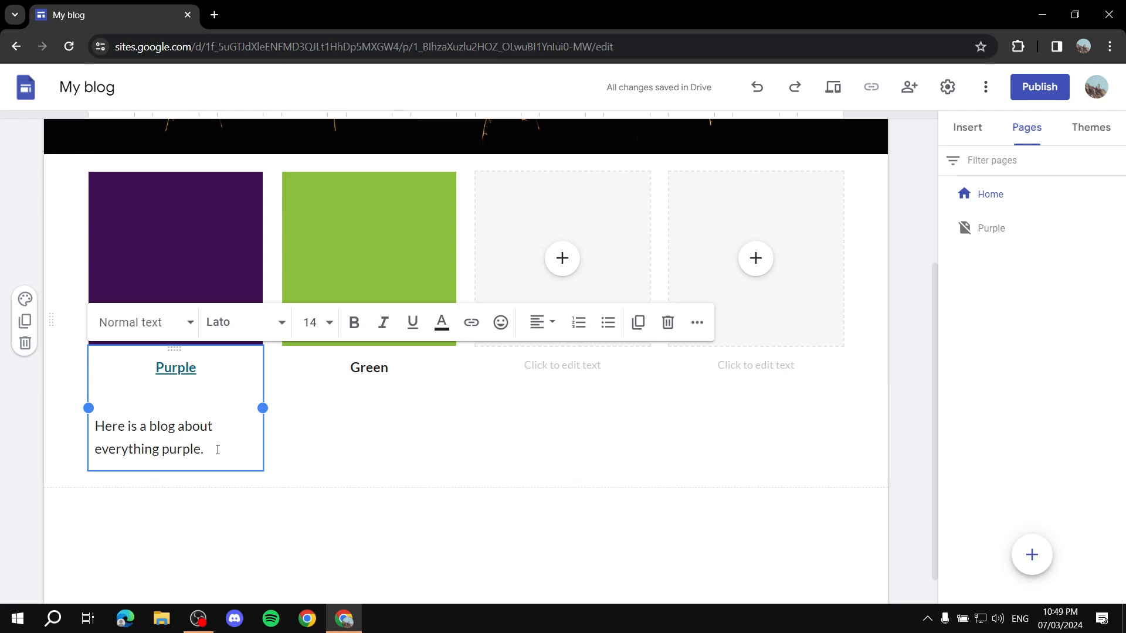
pyautogui.write('Read more..')
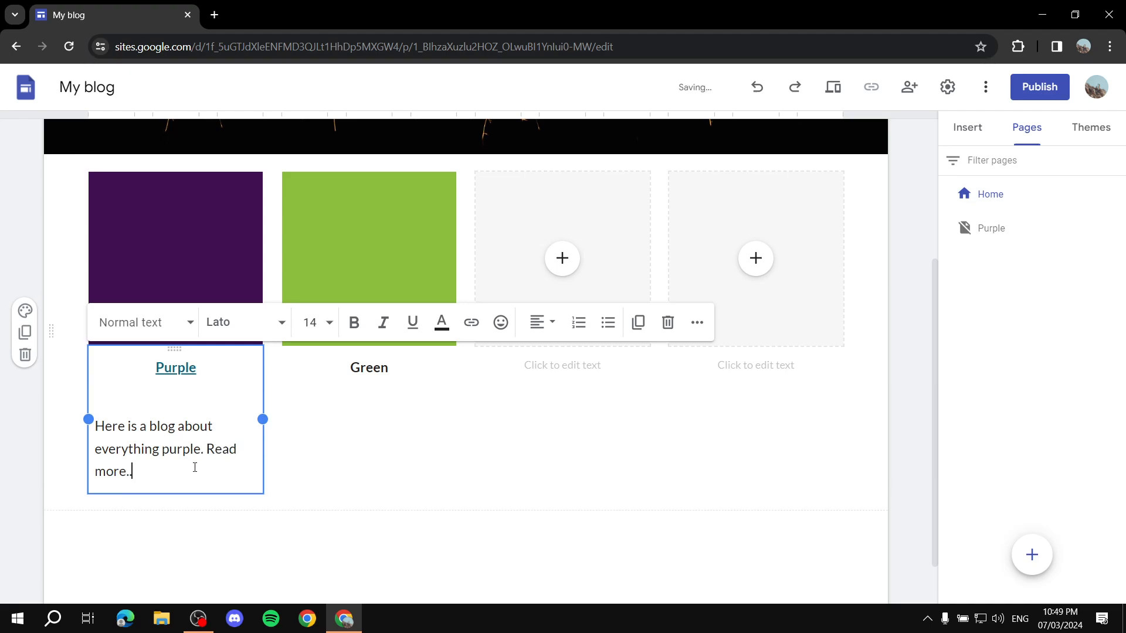
pyautogui.moveTo(195, 468); pyautogui.dragTo(203, 447)
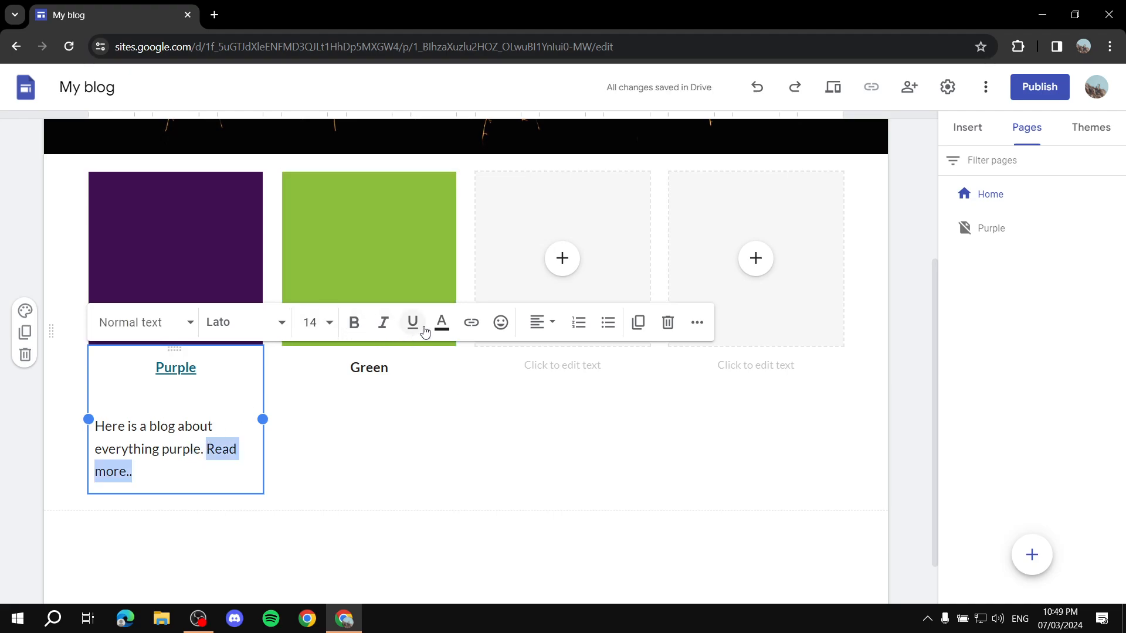
pyautogui.click(471, 322)
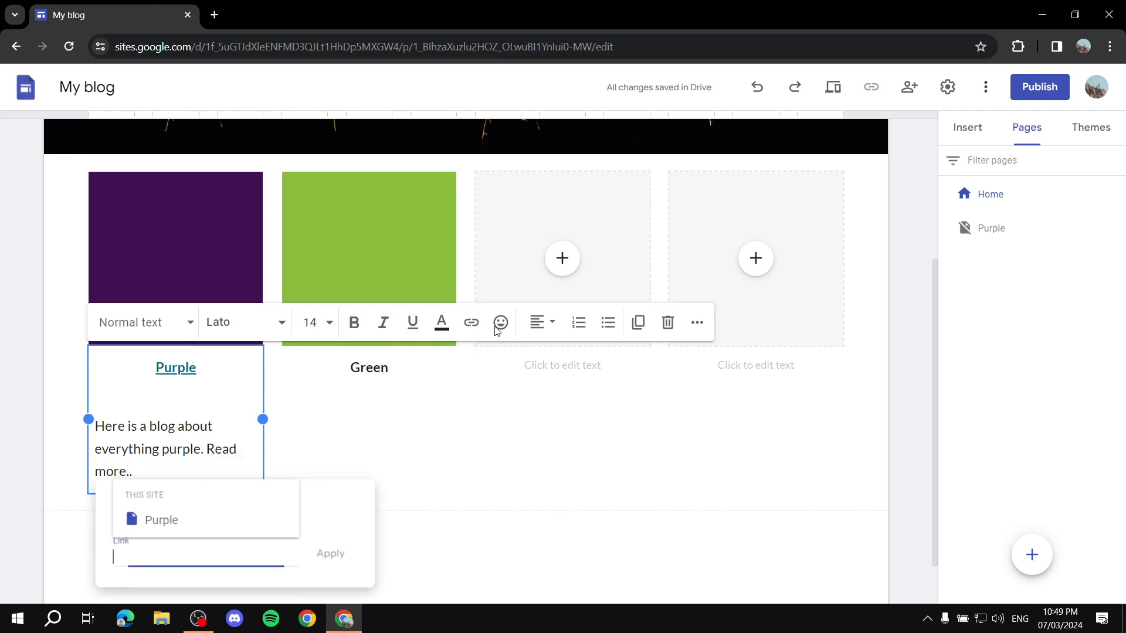
pyautogui.click(221, 529)
pyautogui.click(330, 554)
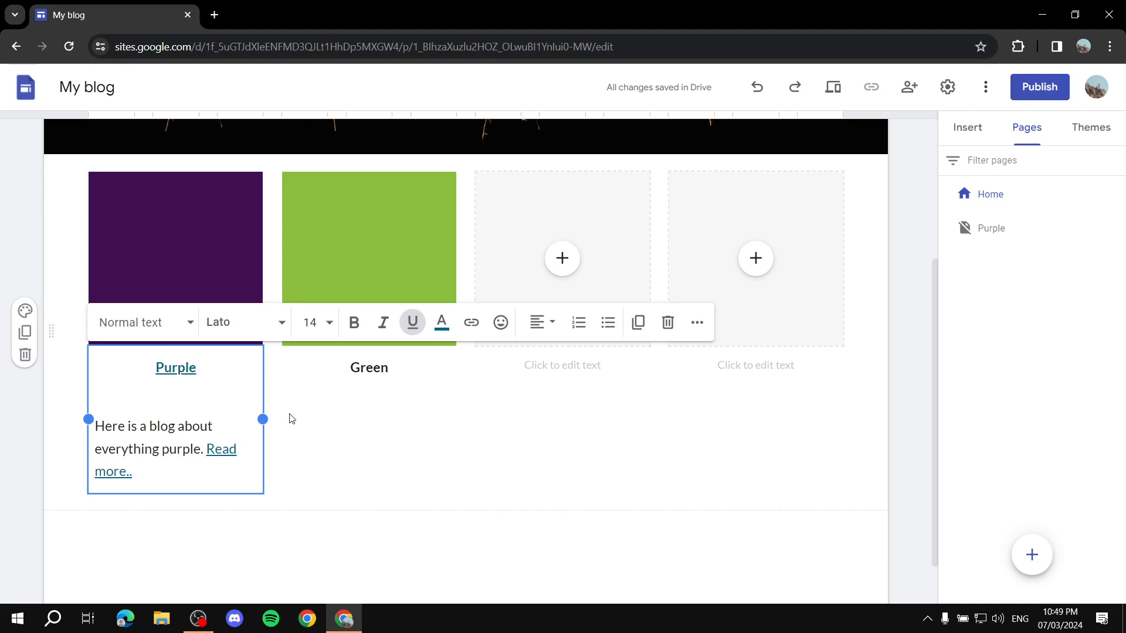
pyautogui.click(317, 219)
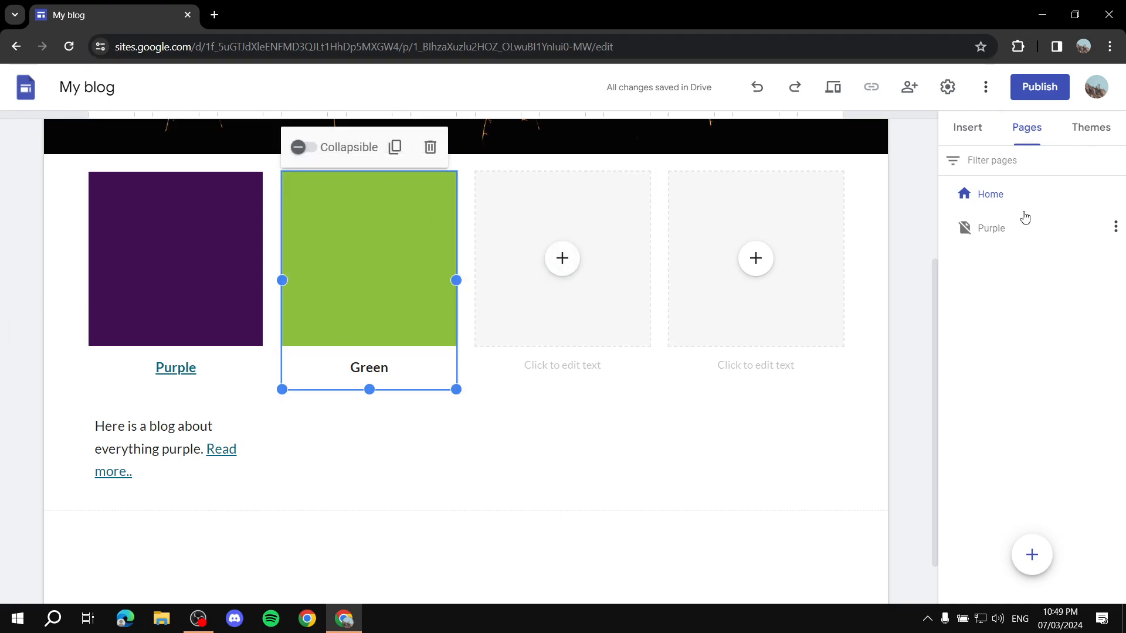
# Step: Create a new site page named "Contact Us"
pyautogui.scroll(4, 892, 257)
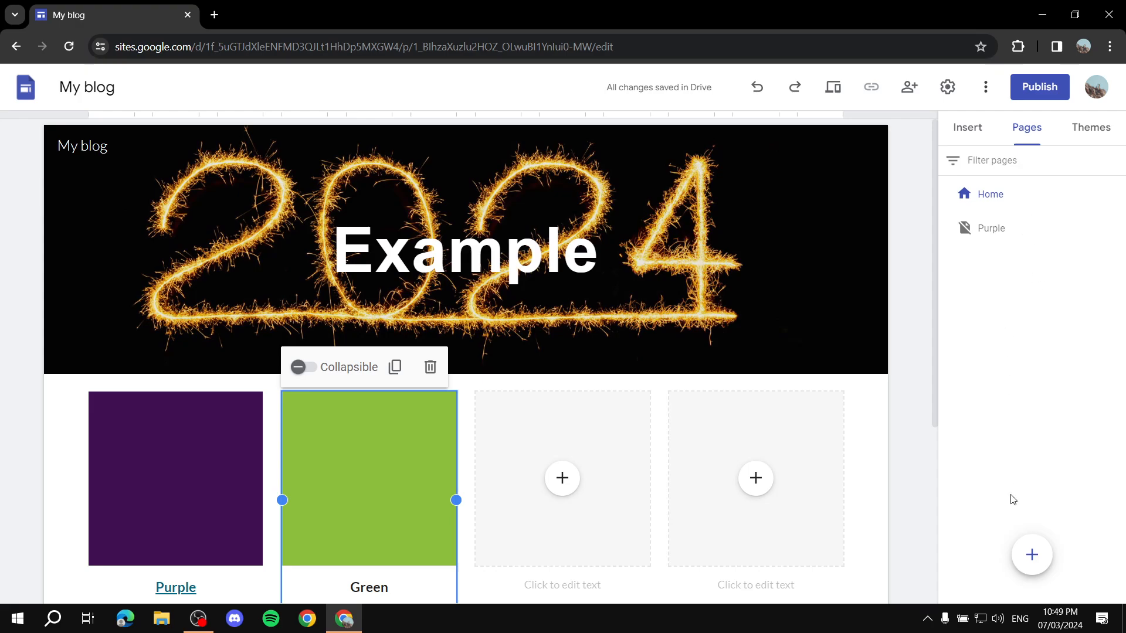
pyautogui.click(1030, 559)
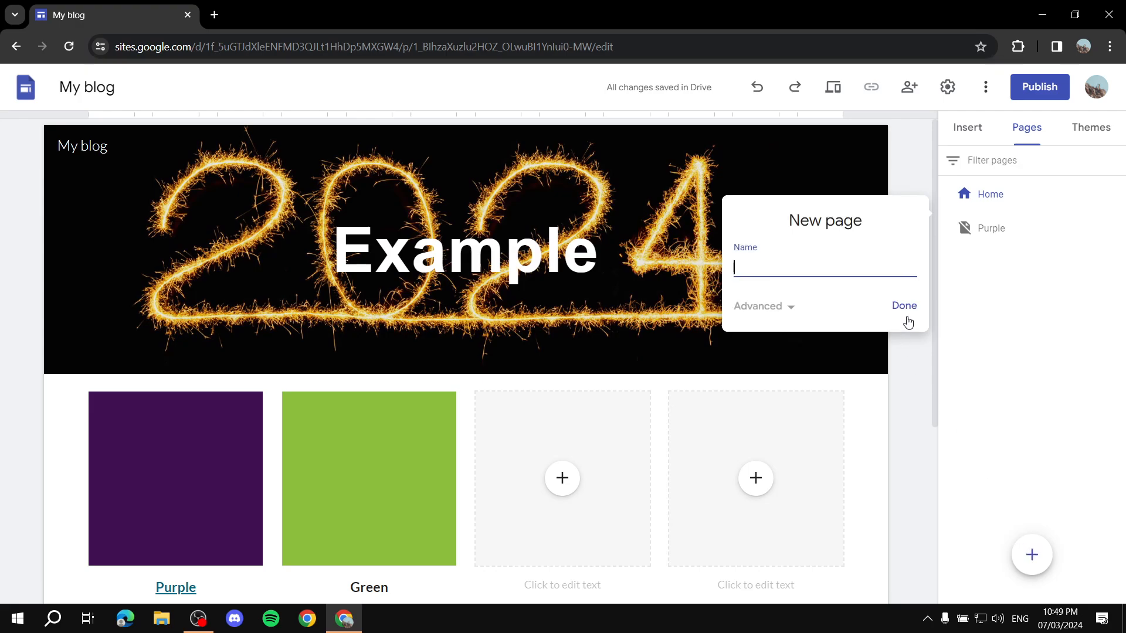
pyautogui.write('Contact Us')
pyautogui.click(905, 307)
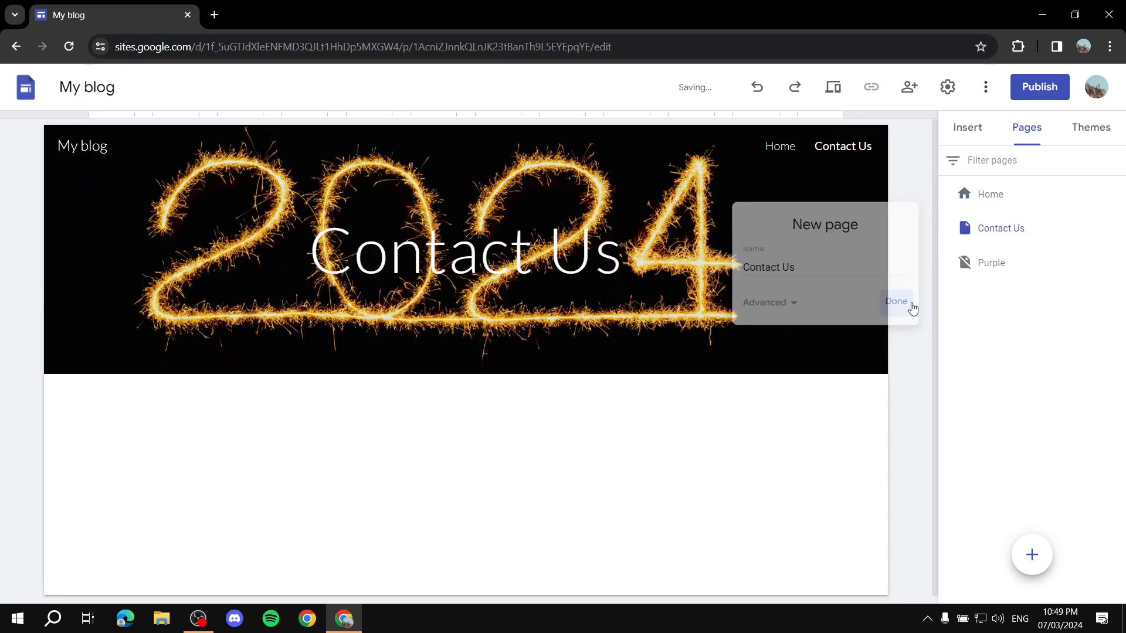
# Step: Check the header navigation between the Home and Contact Us pages, ending with a look over the Home page
pyautogui.click(781, 146)
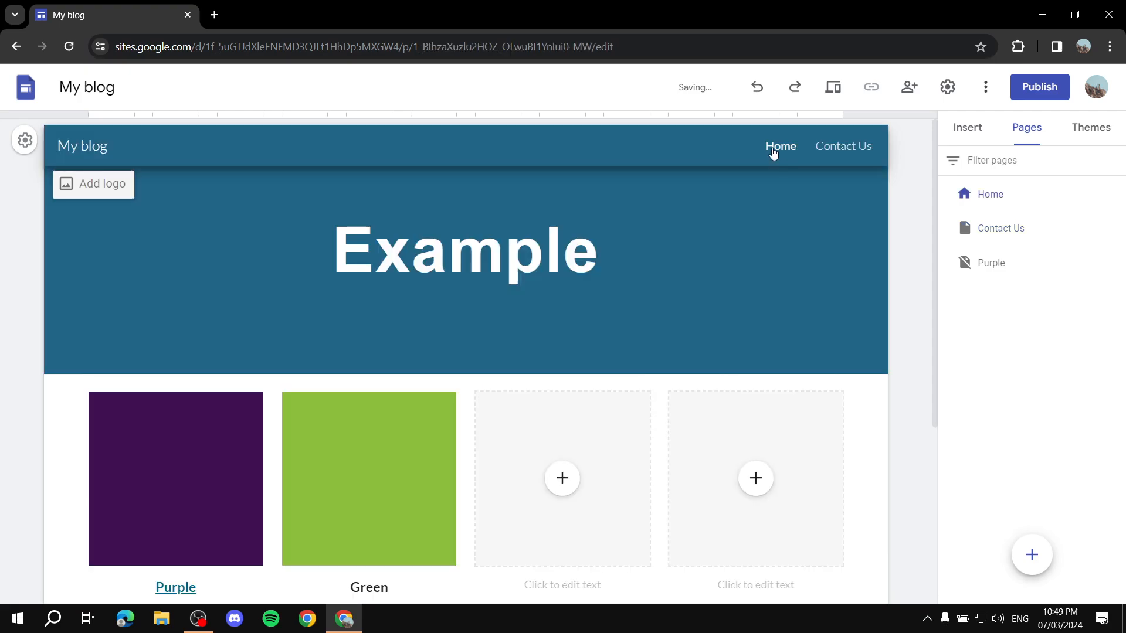
pyautogui.click(847, 147)
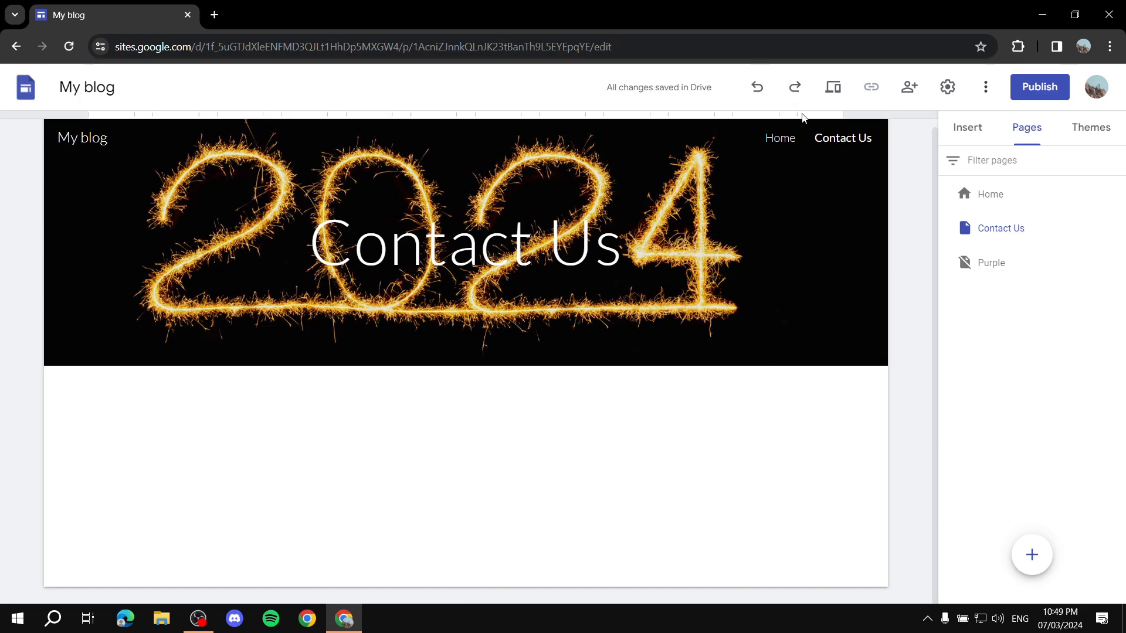
pyautogui.click(783, 145)
pyautogui.scroll(-5, 662, 235)
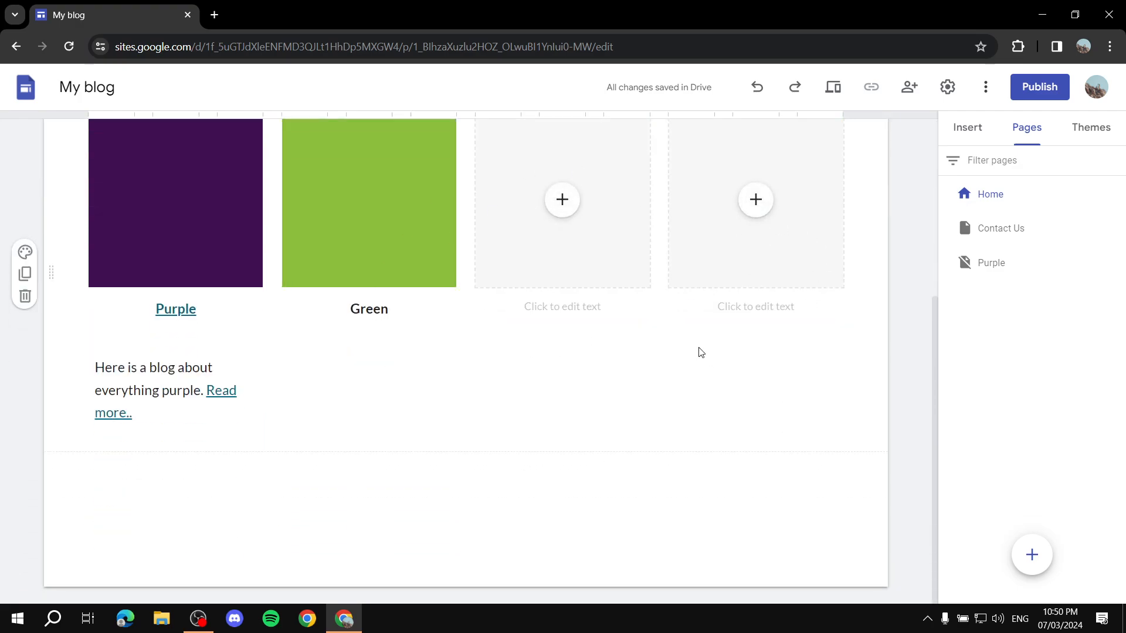
pyautogui.scroll(4, 698, 350)
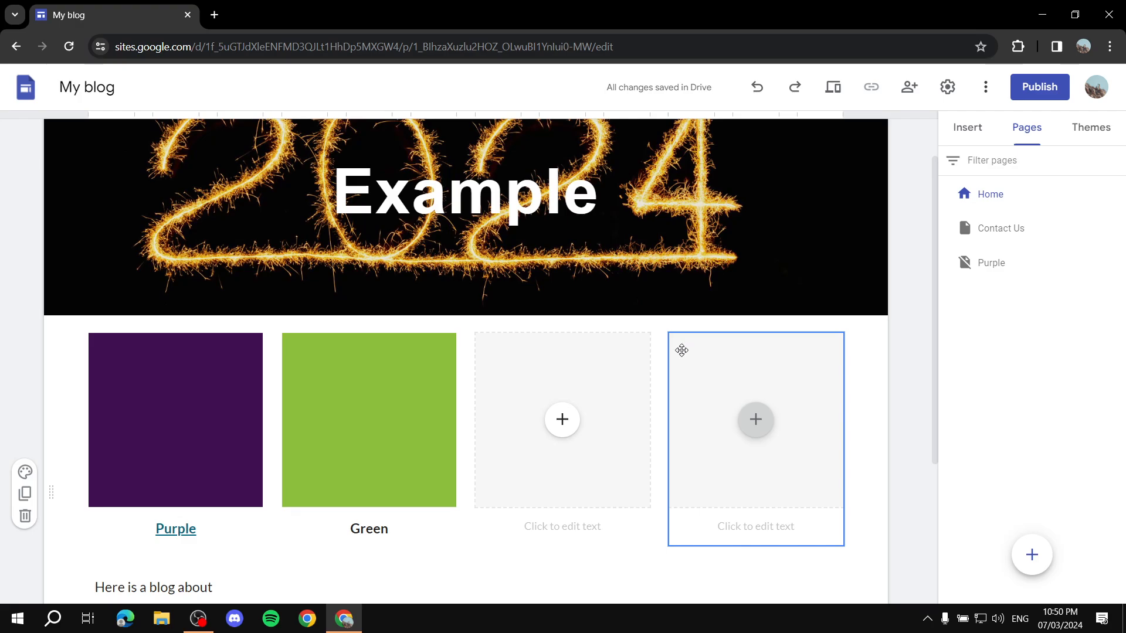
# Step: Publish the site to the web under the address "tutorialistblog"
pyautogui.click(1050, 89)
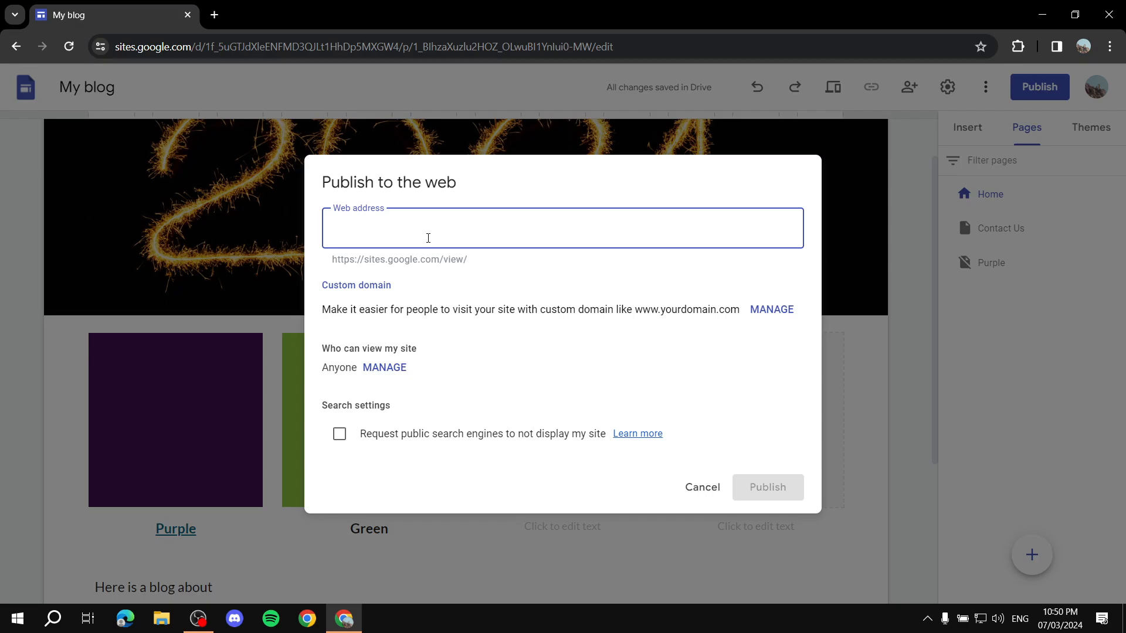
pyautogui.write('tutorialistblog')
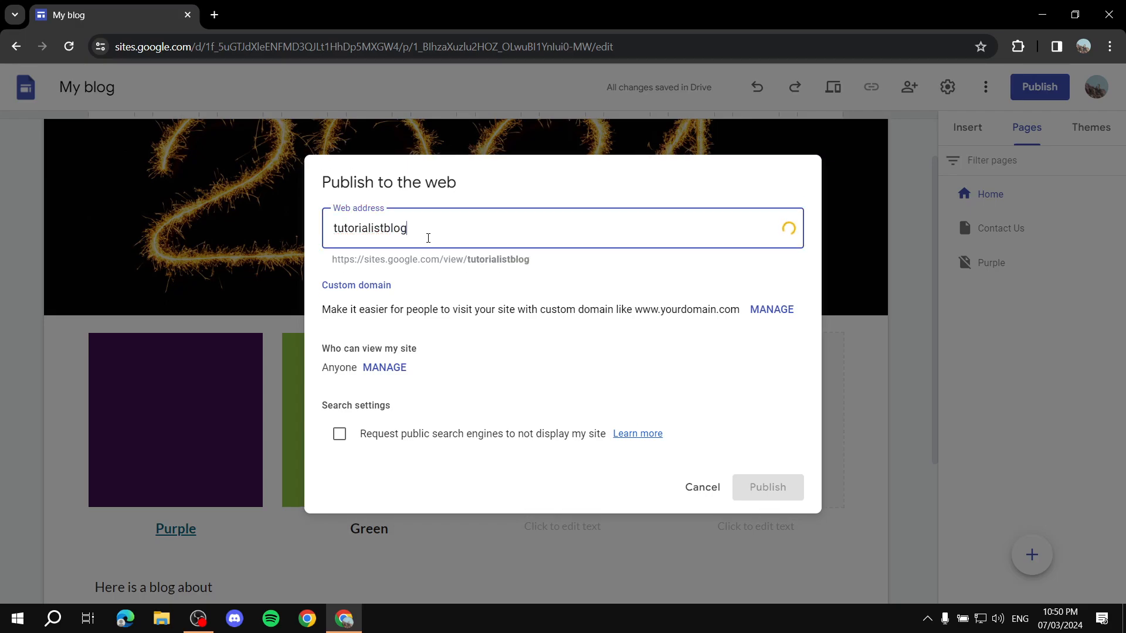
pyautogui.click(771, 497)
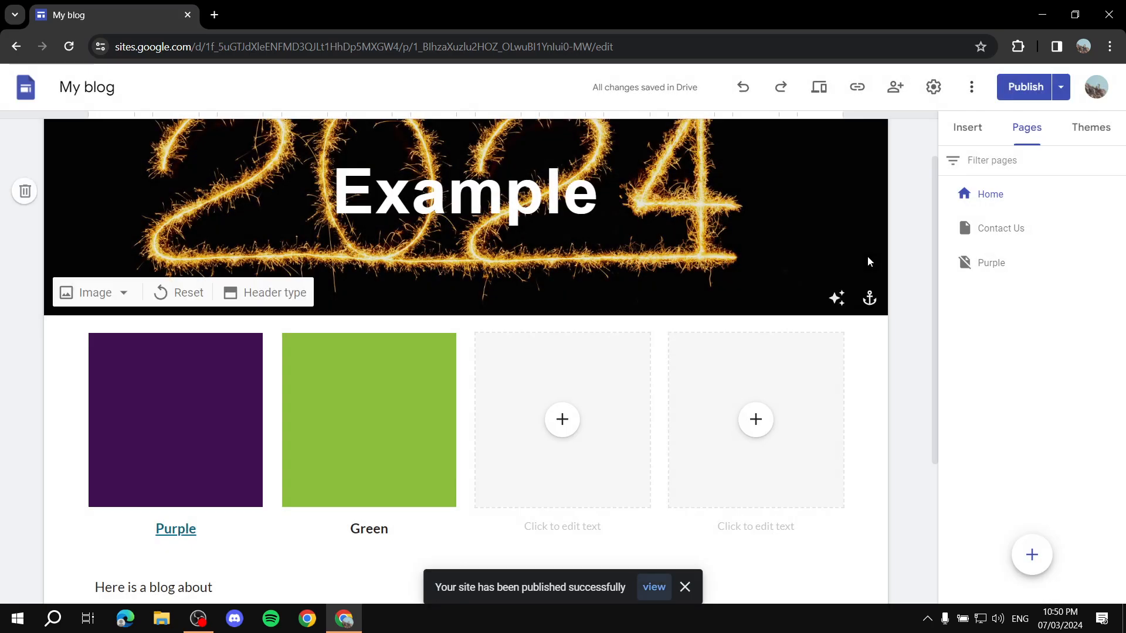
# Step: Open the published site and review its Home page header and image blocks
pyautogui.click(1062, 94)
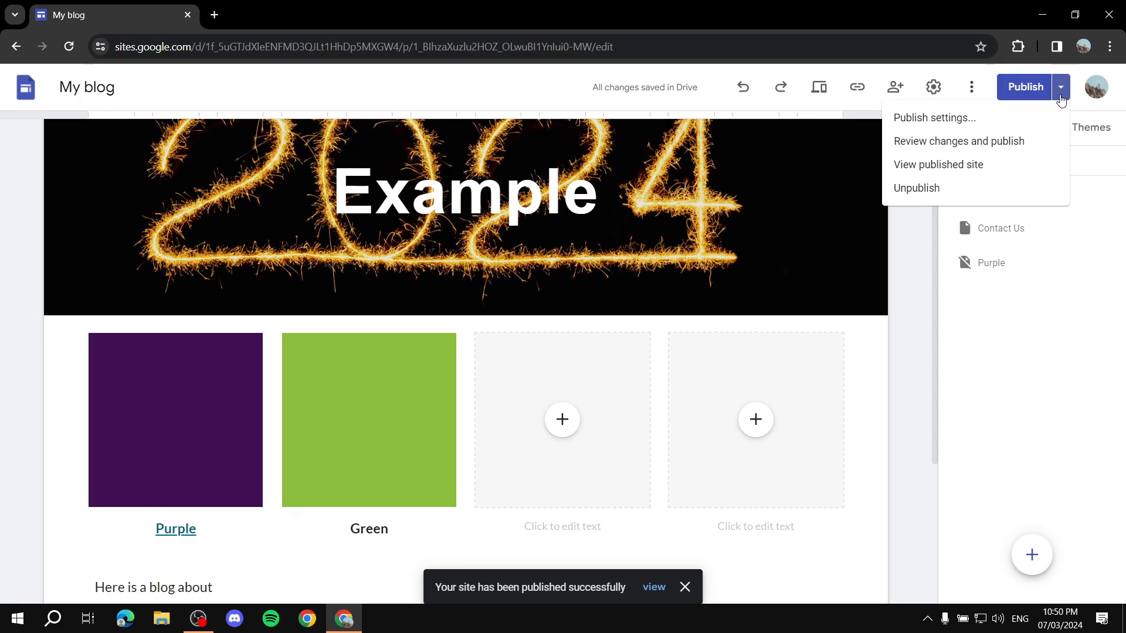
pyautogui.click(955, 165)
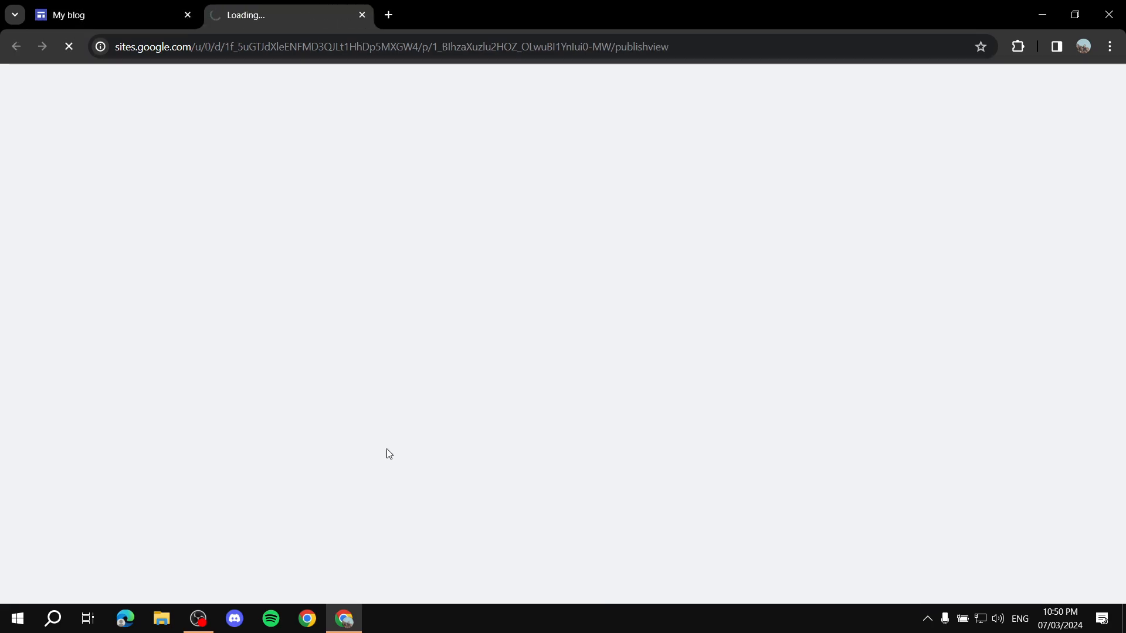
pyautogui.scroll(-1, 320, 368)
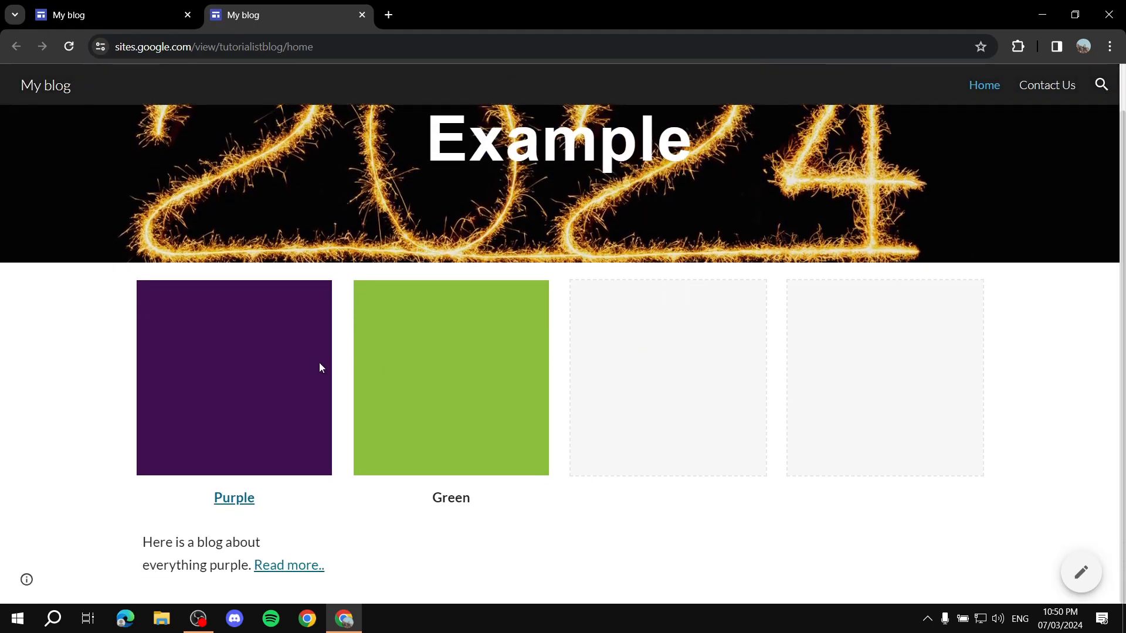
pyautogui.scroll(1, 320, 368)
pyautogui.scroll(-1, 756, 277)
pyautogui.scroll(1, 872, 301)
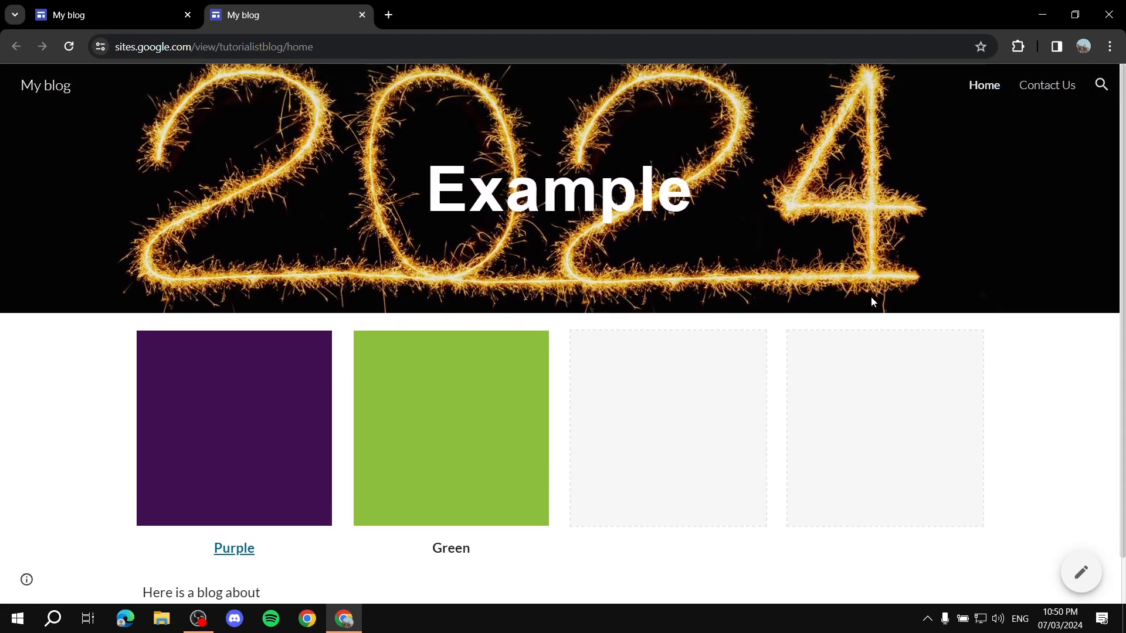
# Step: Search the published site for "Green"
pyautogui.click(1106, 88)
pyautogui.write('G')
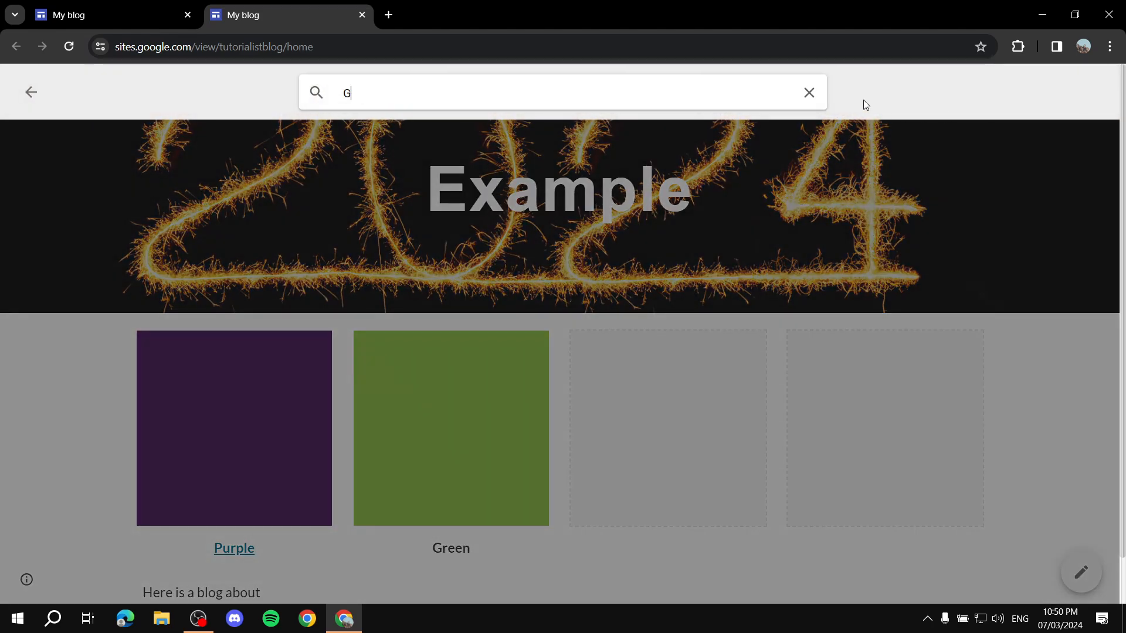
pyautogui.write('reen')
pyautogui.press('Return')
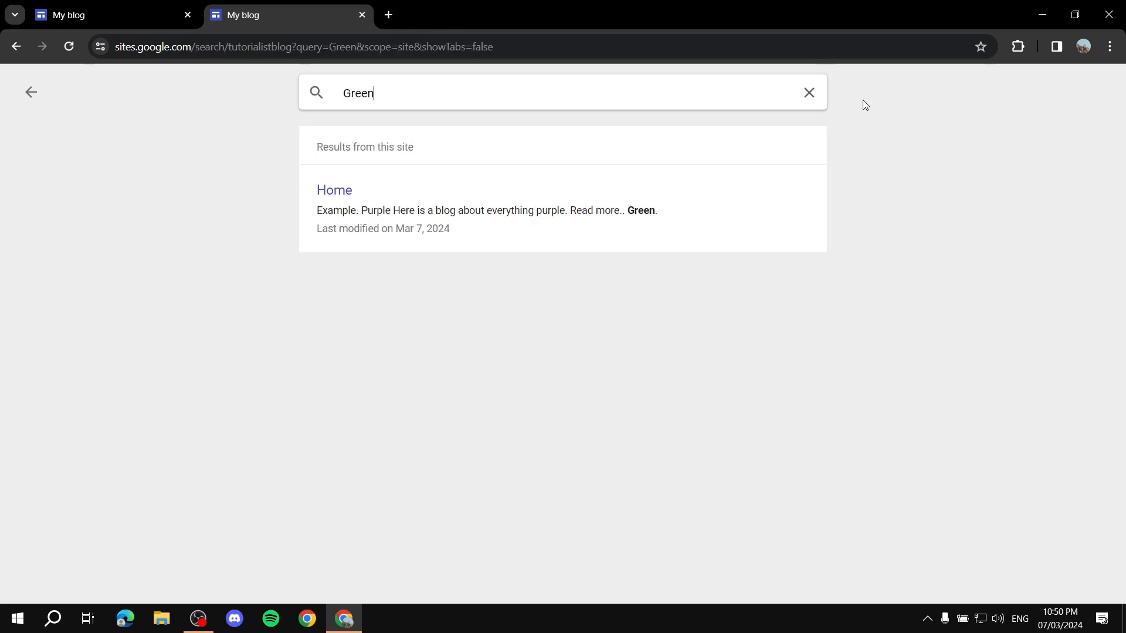
# Step: Replace the site search query with "Purple" and run the search
pyautogui.click(806, 94)
pyautogui.write('Pu')
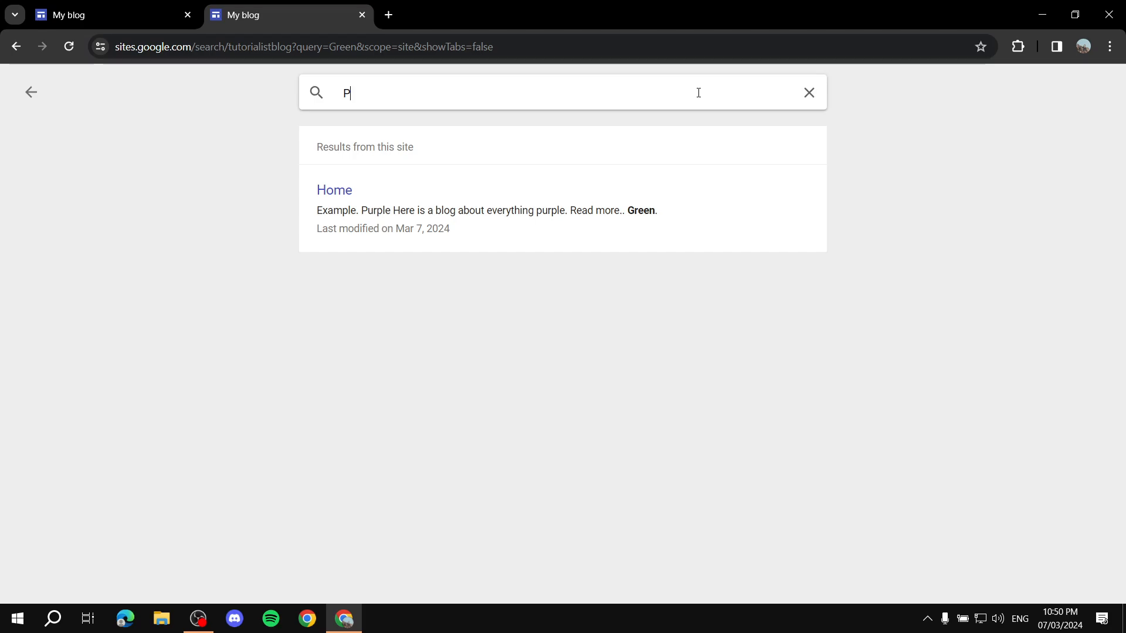
pyautogui.press('BackSpace')
pyautogui.write('u')
pyautogui.press('BackSpace')
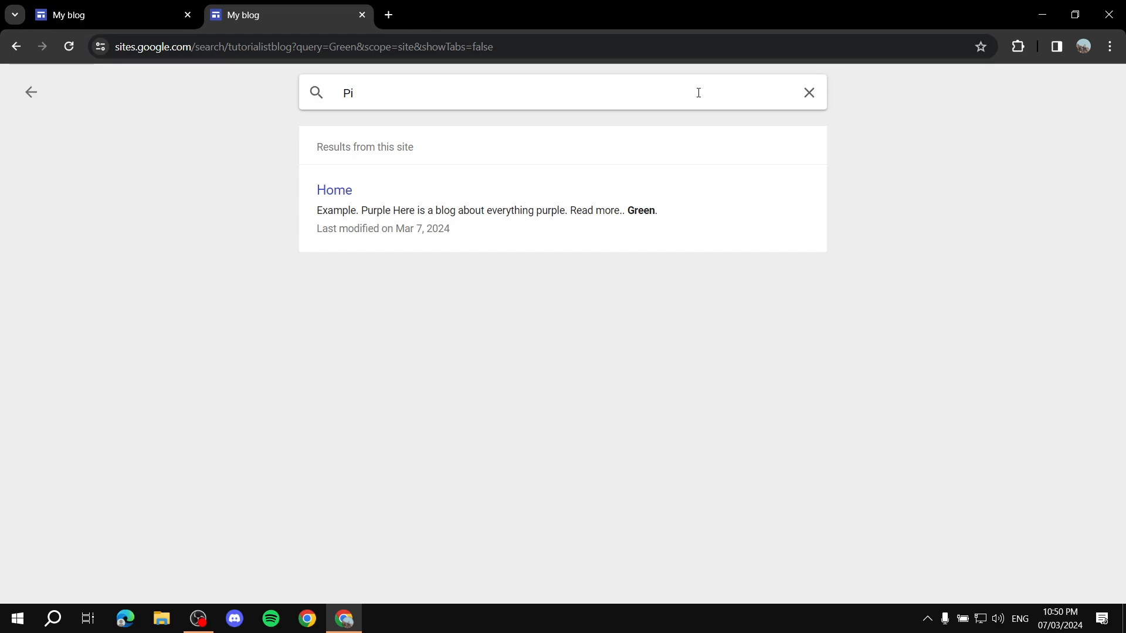
pyautogui.write('urple')
pyautogui.press('Return')
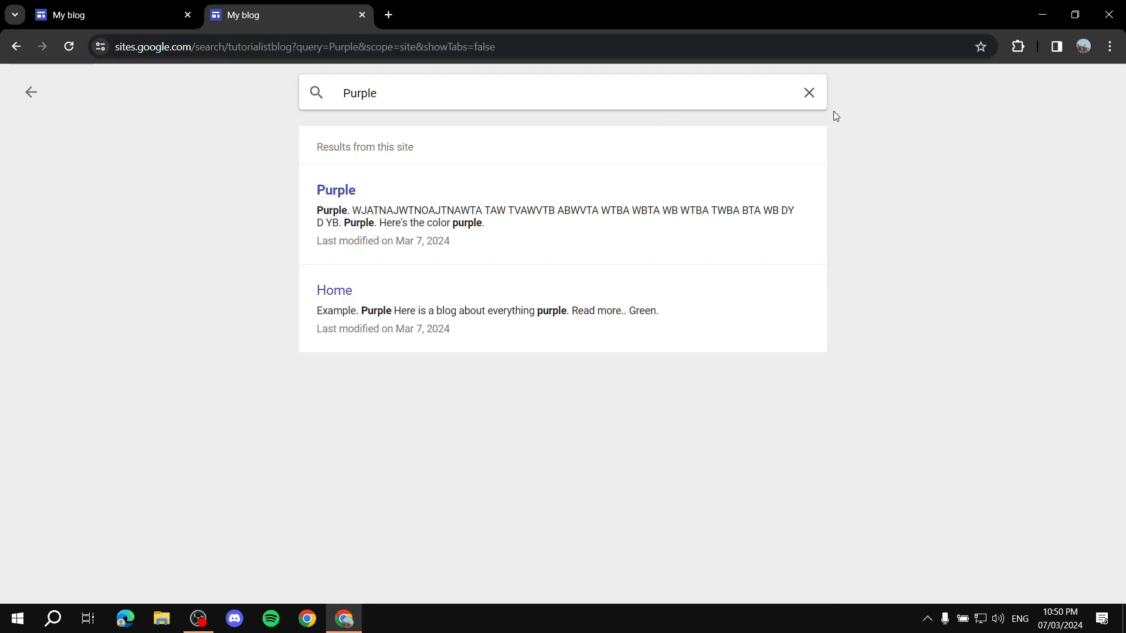
# Step: Leave the site search for the published Home page and follow the "Purple" caption link
pyautogui.click(810, 93)
pyautogui.click(26, 95)
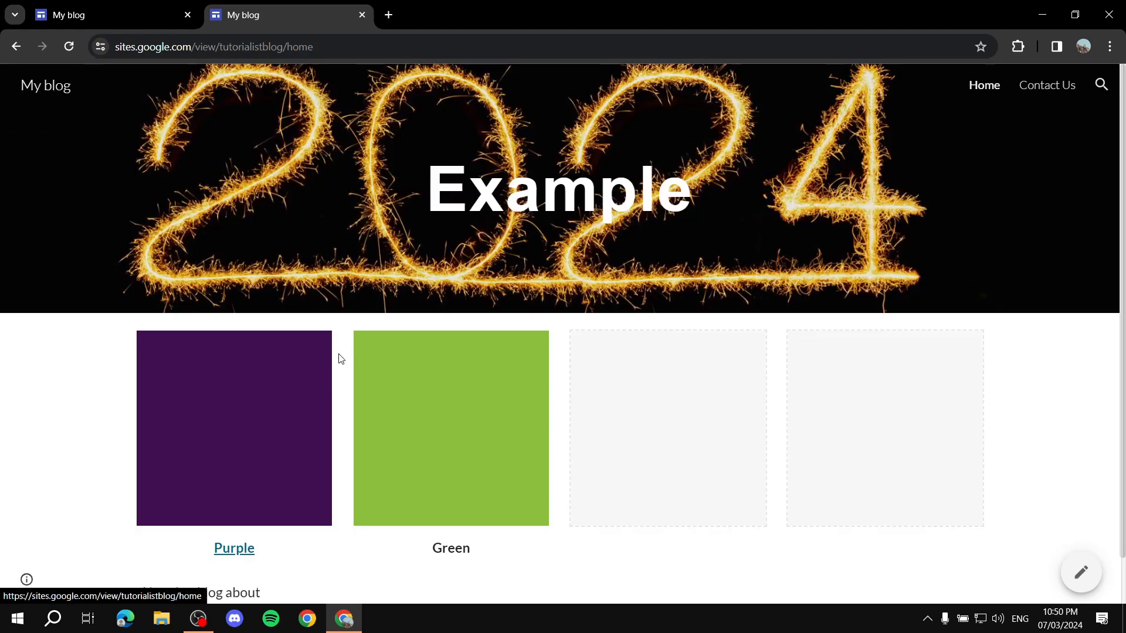
pyautogui.scroll(-1, 252, 423)
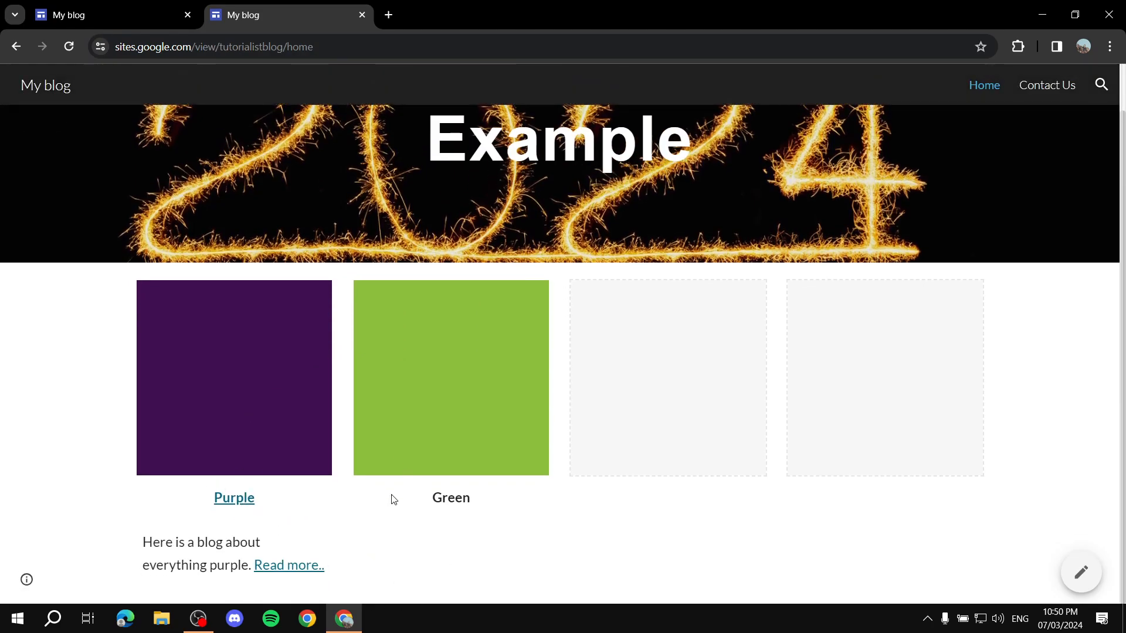
pyautogui.click(248, 500)
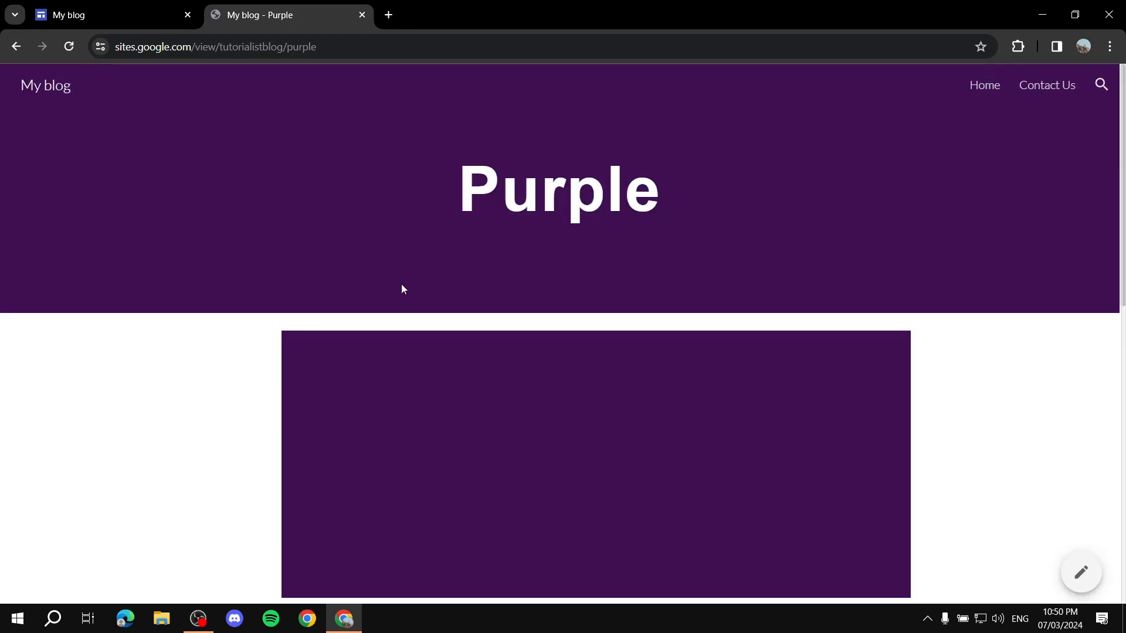
# Step: Review the published Purple page from its header to its content block, and close the published site to return to the editor
pyautogui.scroll(-1, 792, 279)
pyautogui.scroll(-10, 791, 279)
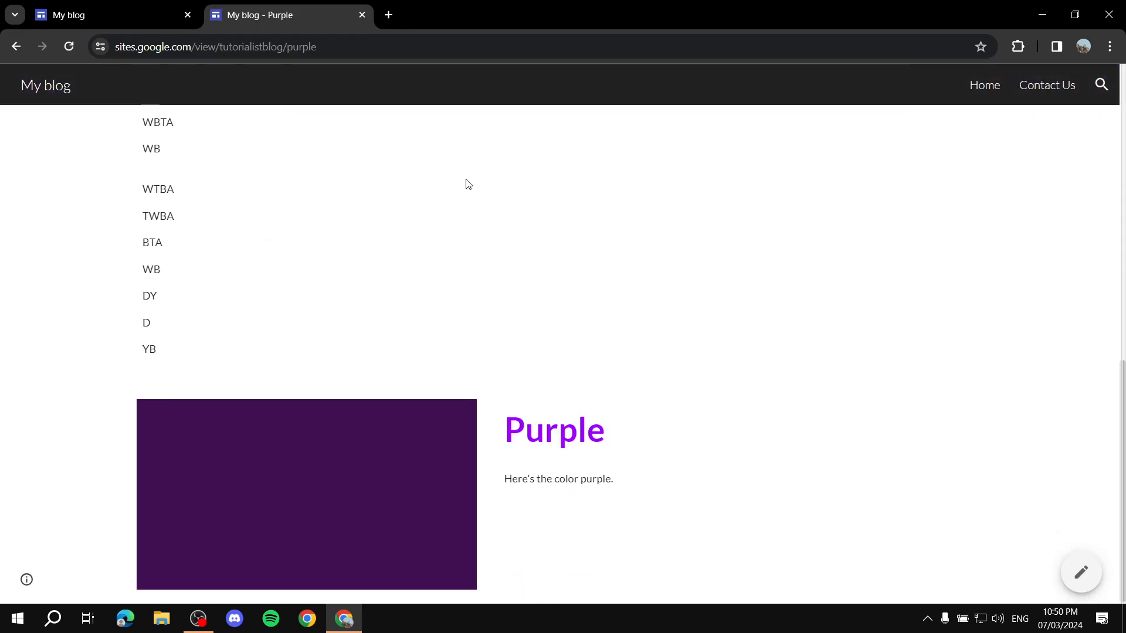
pyautogui.scroll(10, 706, 341)
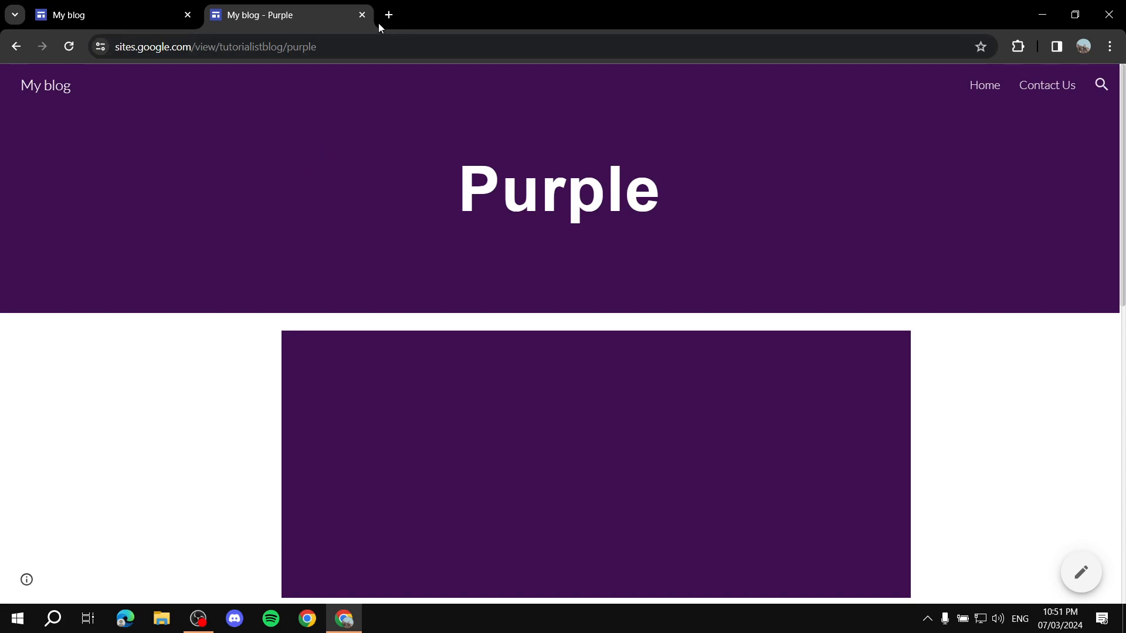
pyautogui.click(363, 16)
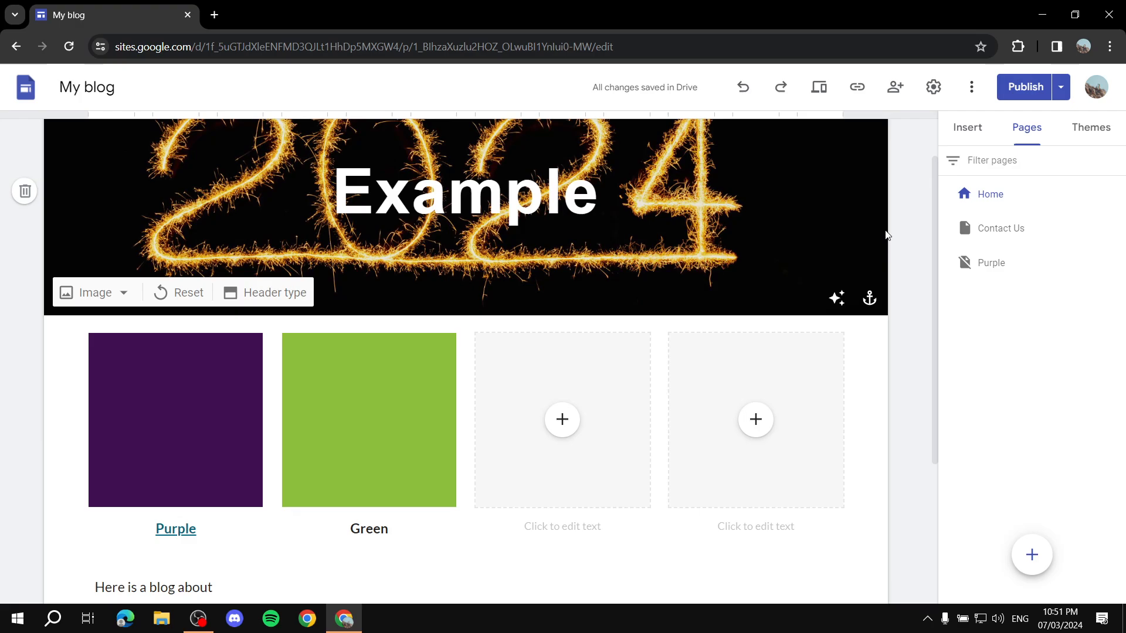